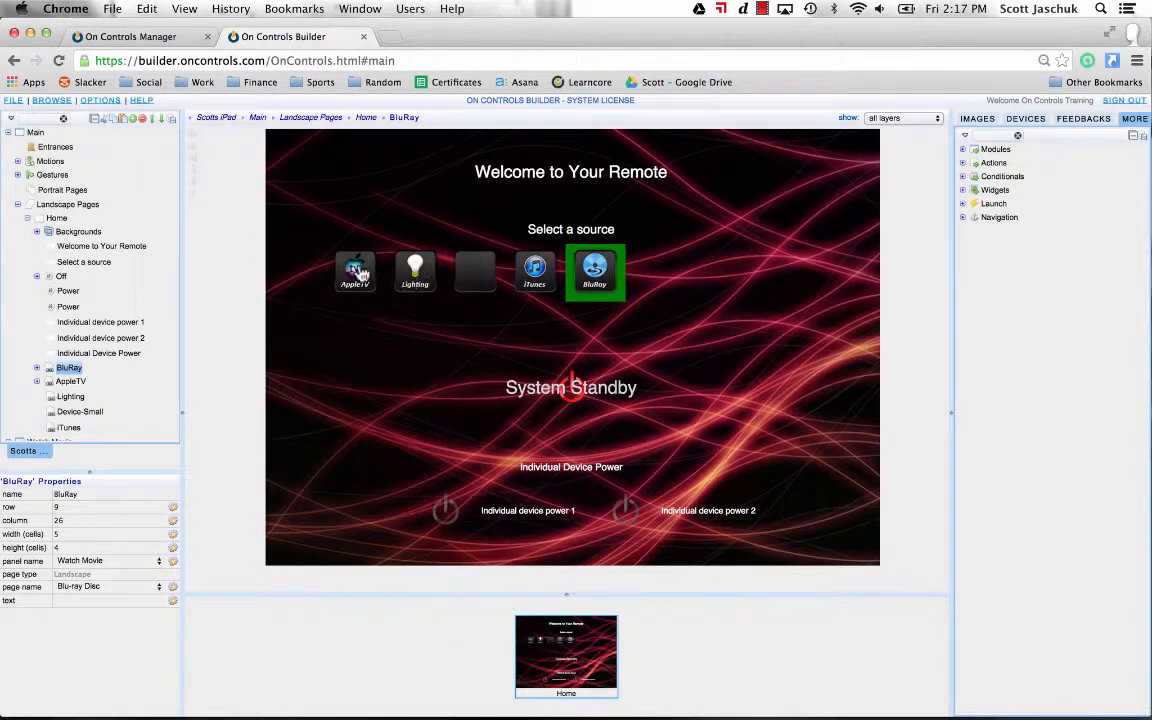
- Move the Lighting icon below iTunes at row 13, column 21, and the AppleTV icon below BluRay at row 13, column 26
left_click_drag(355, 268, 655, 272)
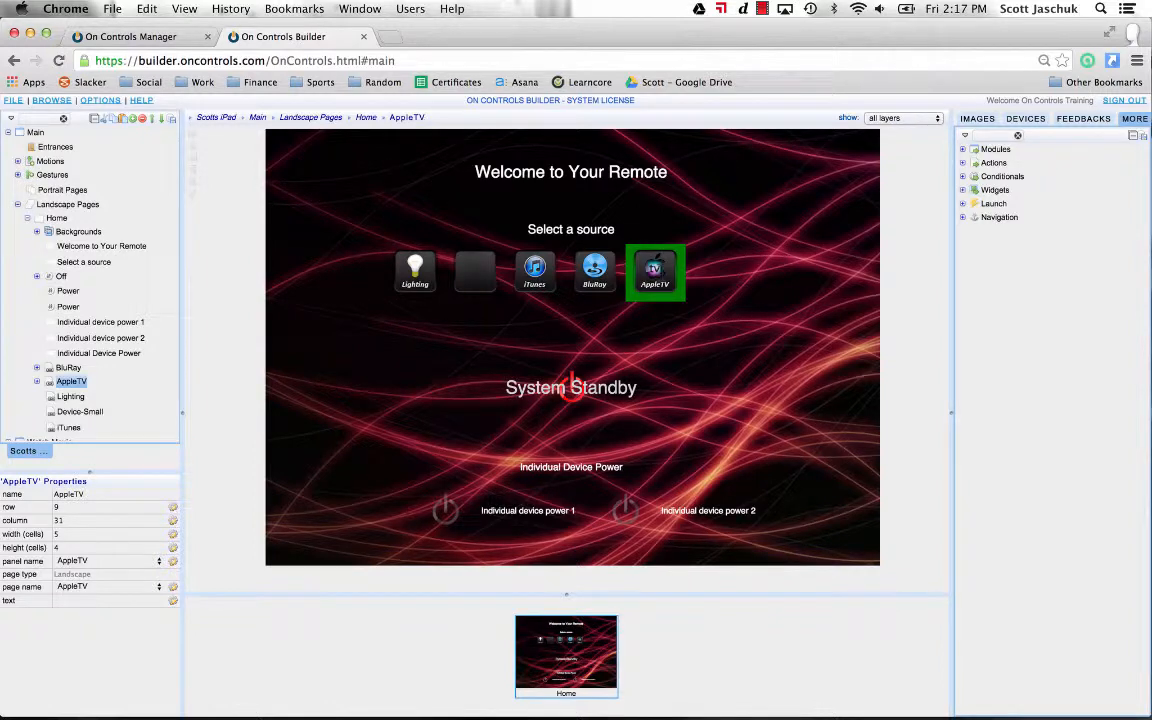
left_click_drag(414, 268, 538, 312)
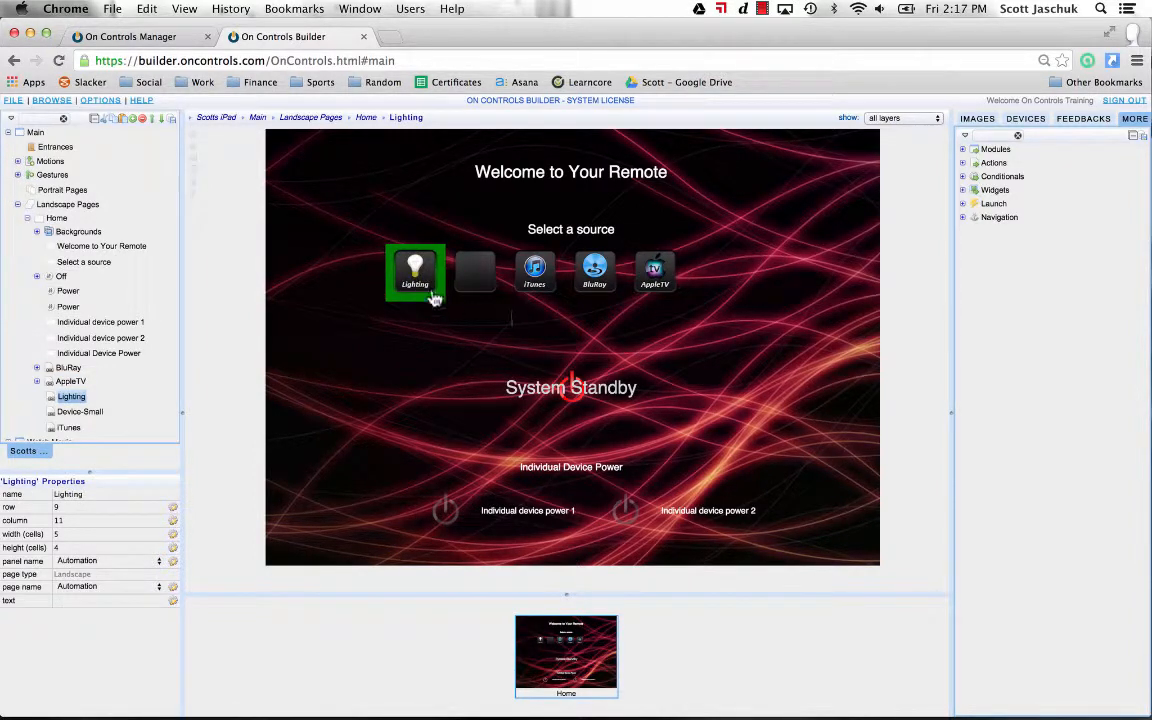
left_click_drag(437, 296, 538, 335)
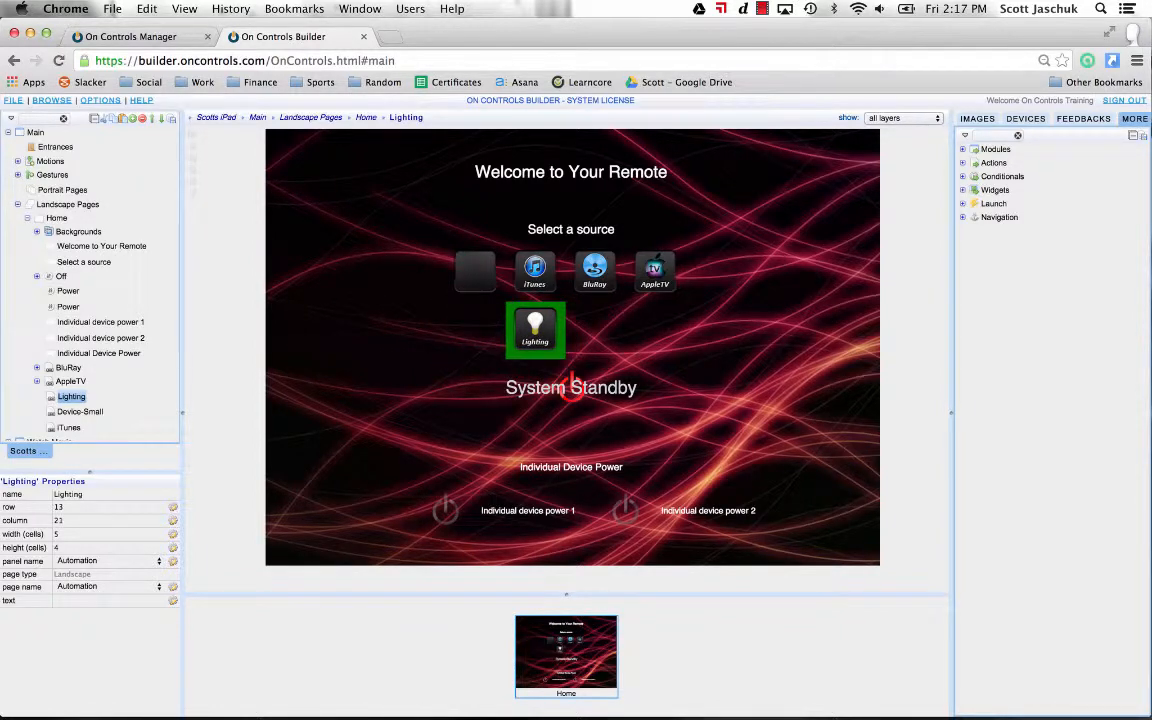
left_click_drag(651, 286, 592, 346)
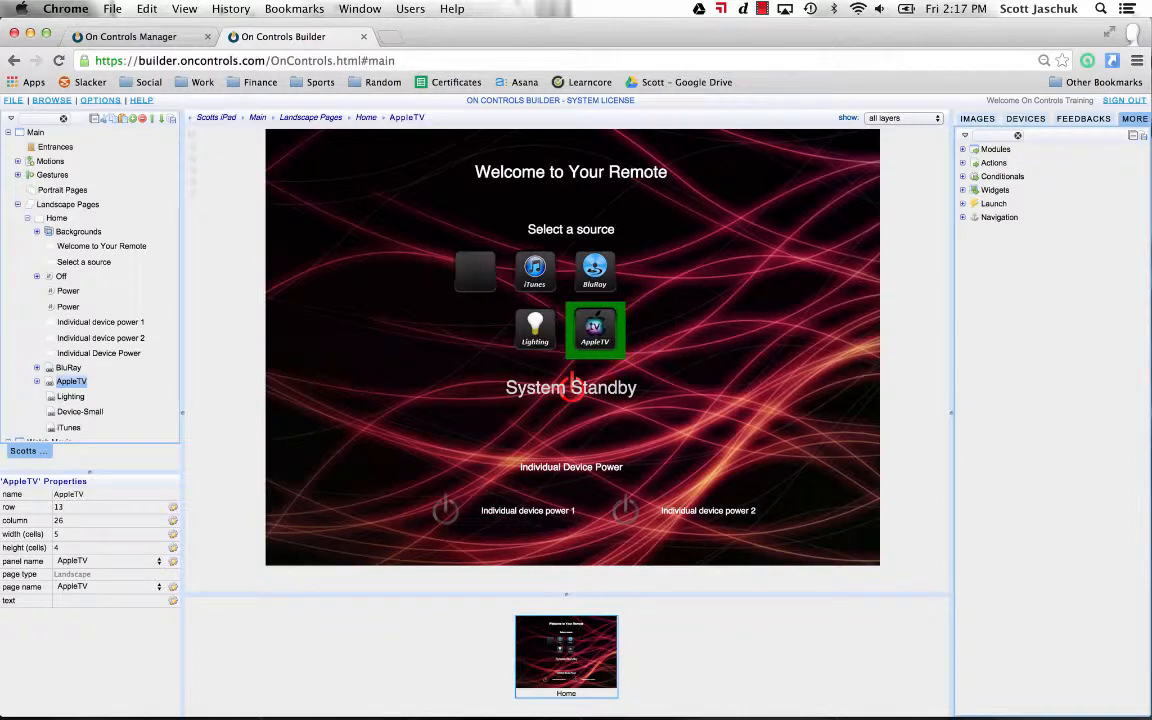
left_click(675, 295)
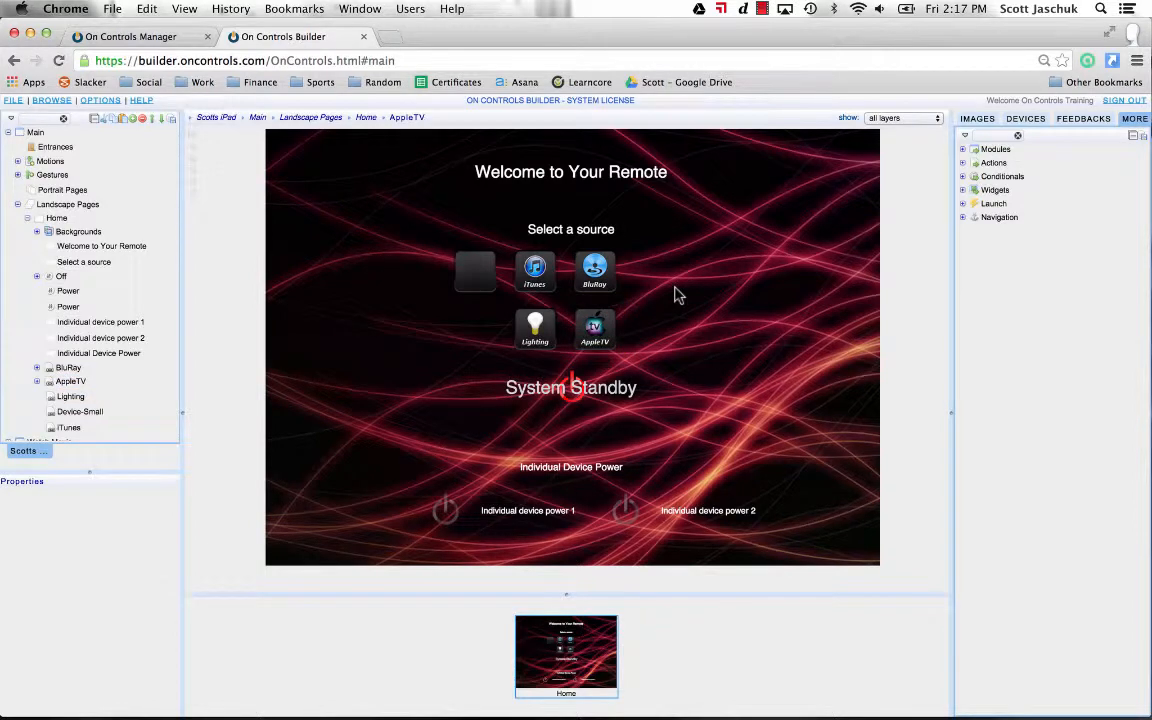
- Rename the "Welcome to Your Remote" title label to "On Controls Training"
left_click(565, 174)
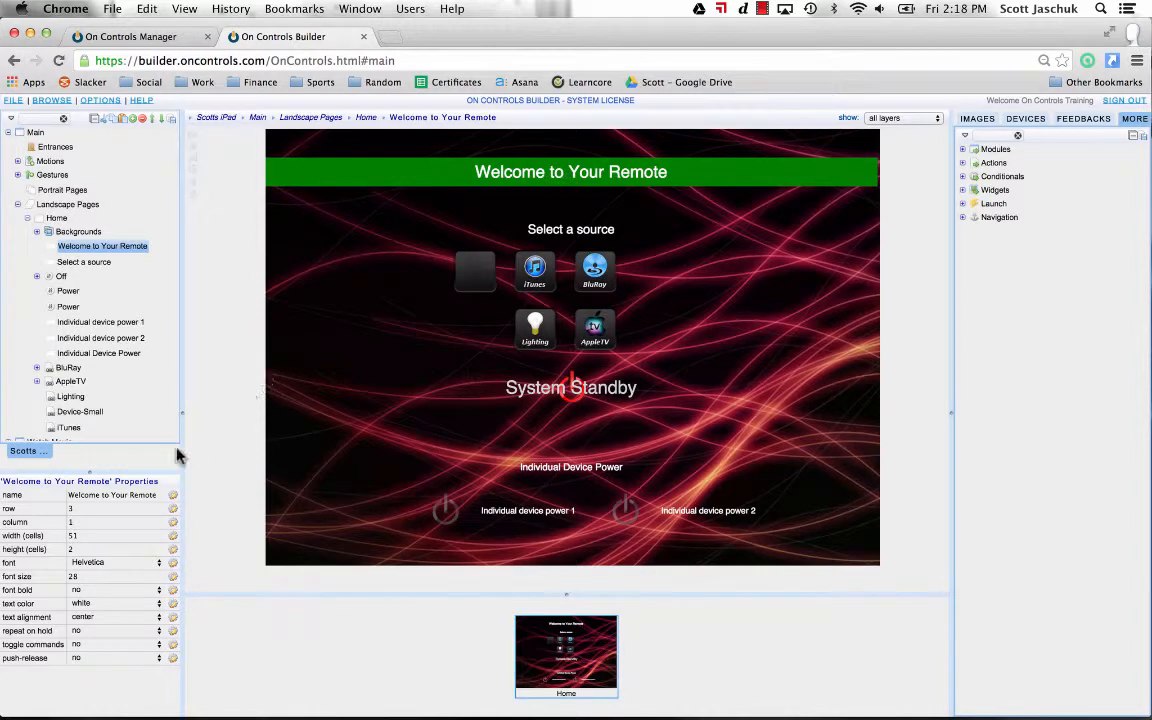
left_click(127, 496)
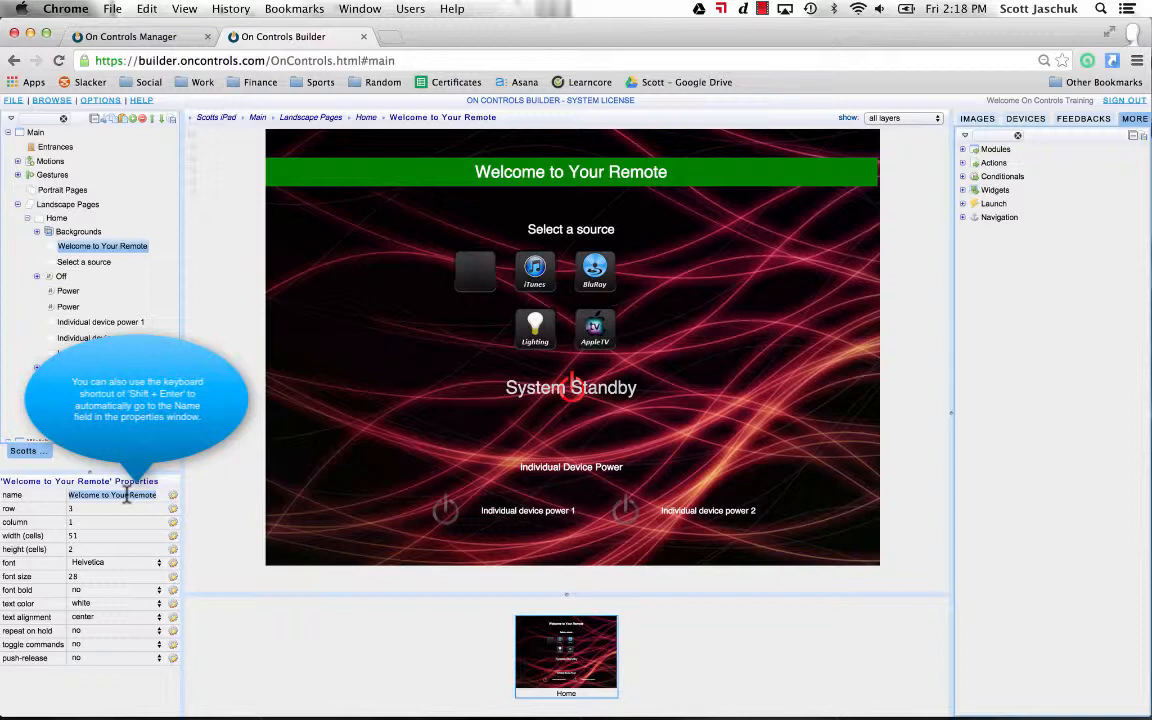
type("On Con")
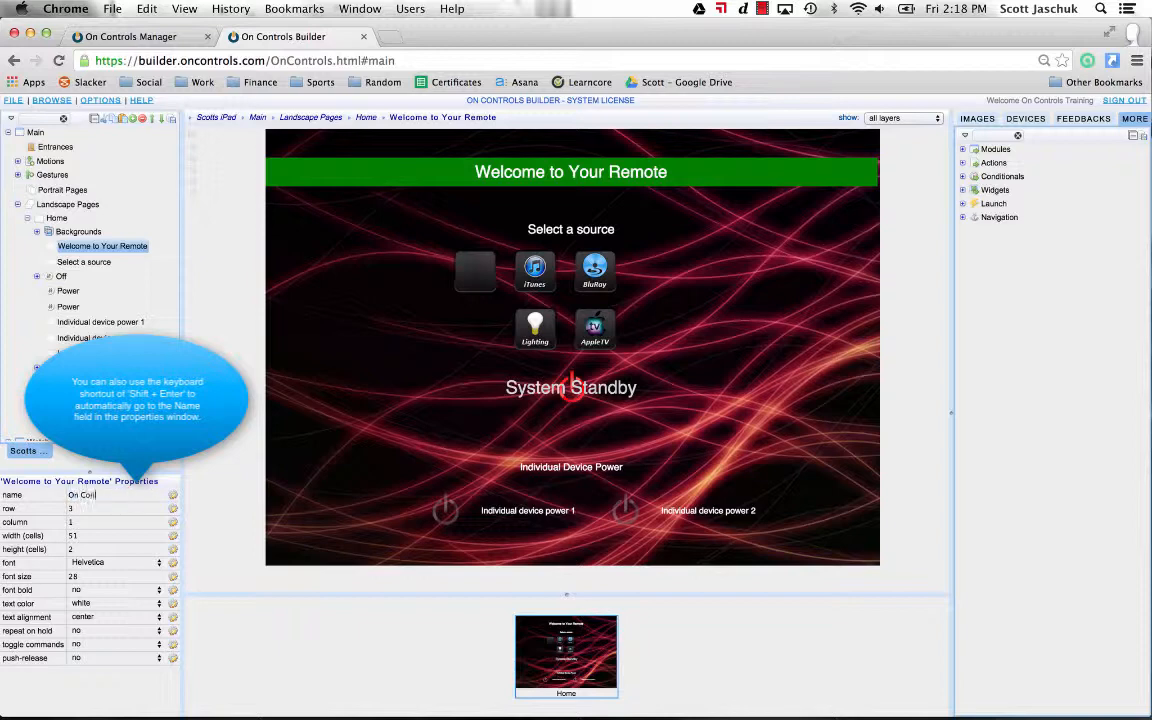
type("trols Training")
key("Return")
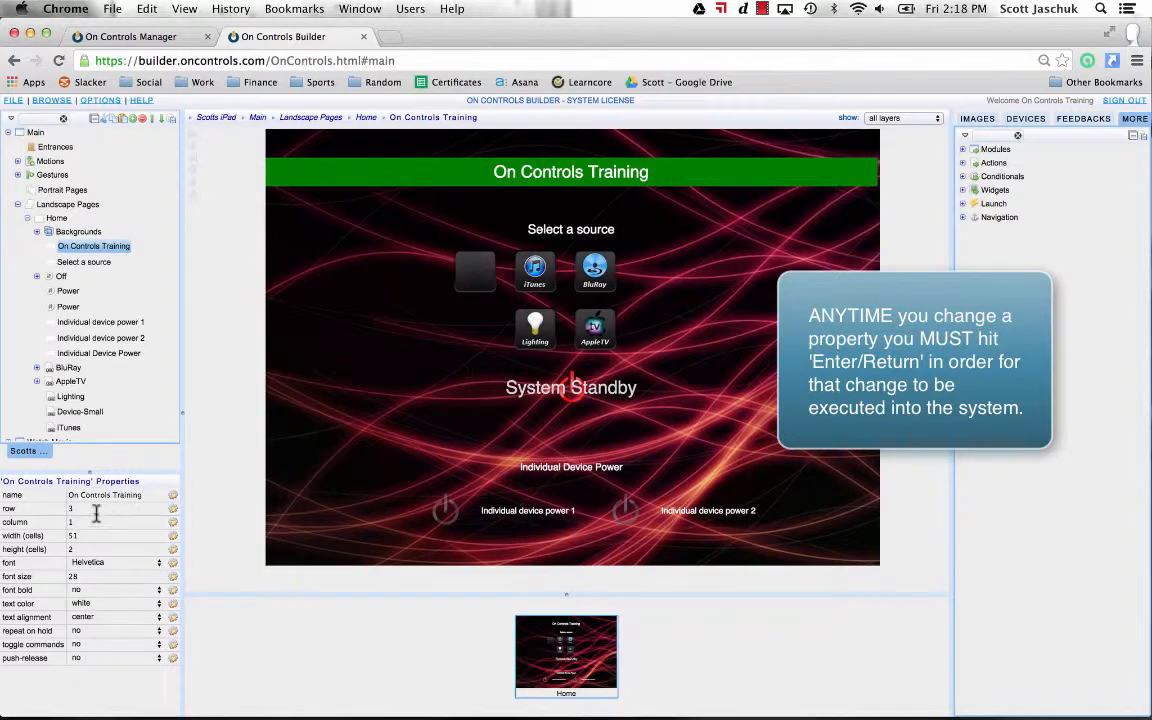
- Move the title label to row 1 of the page
left_click_drag(84, 510, 55, 509)
type("1")
key("Return")
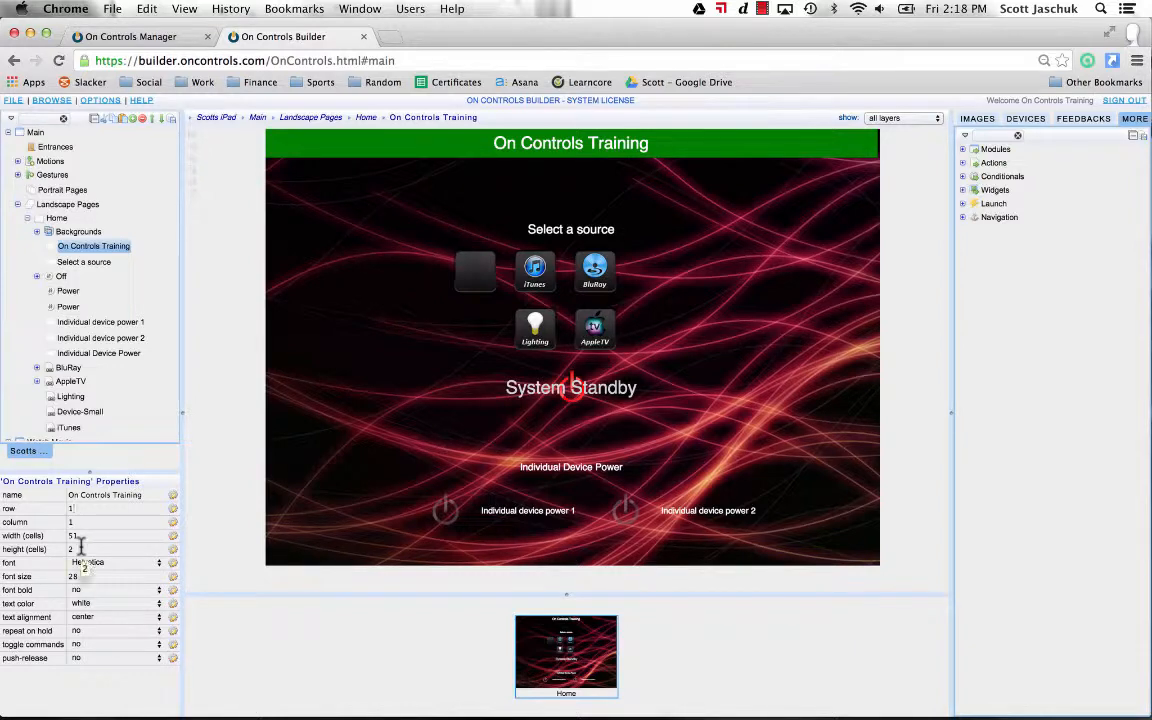
- Set the title label's font to Exo at size 45
left_click(90, 564)
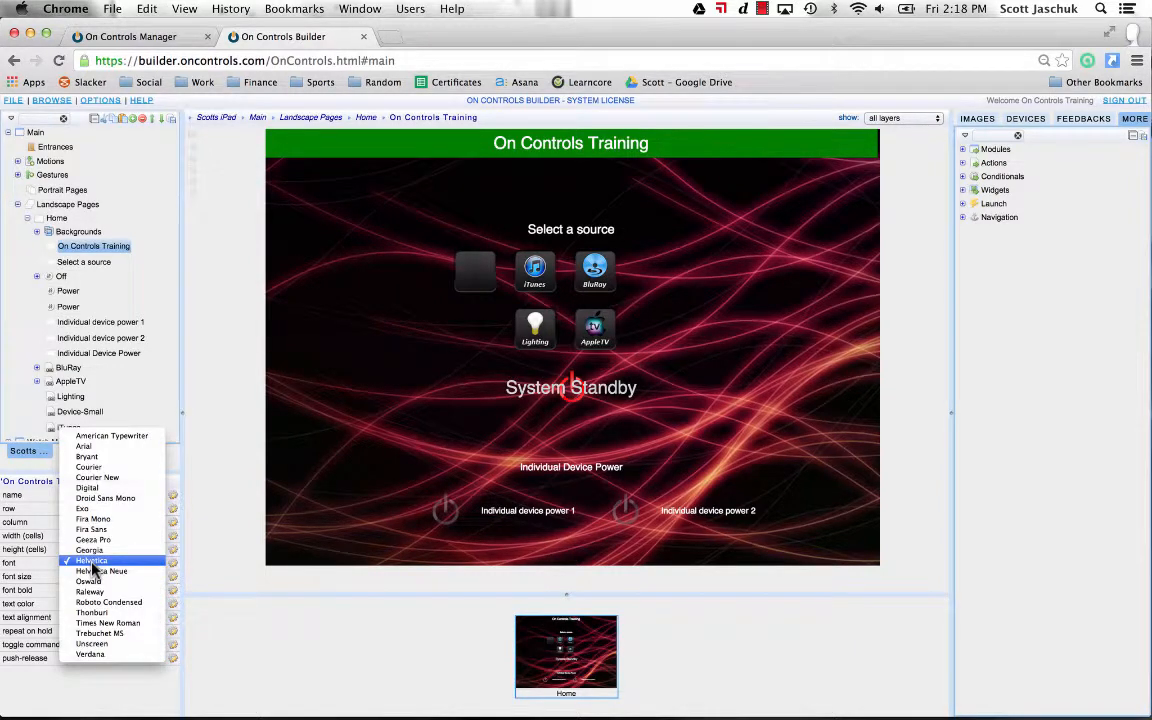
left_click(82, 509)
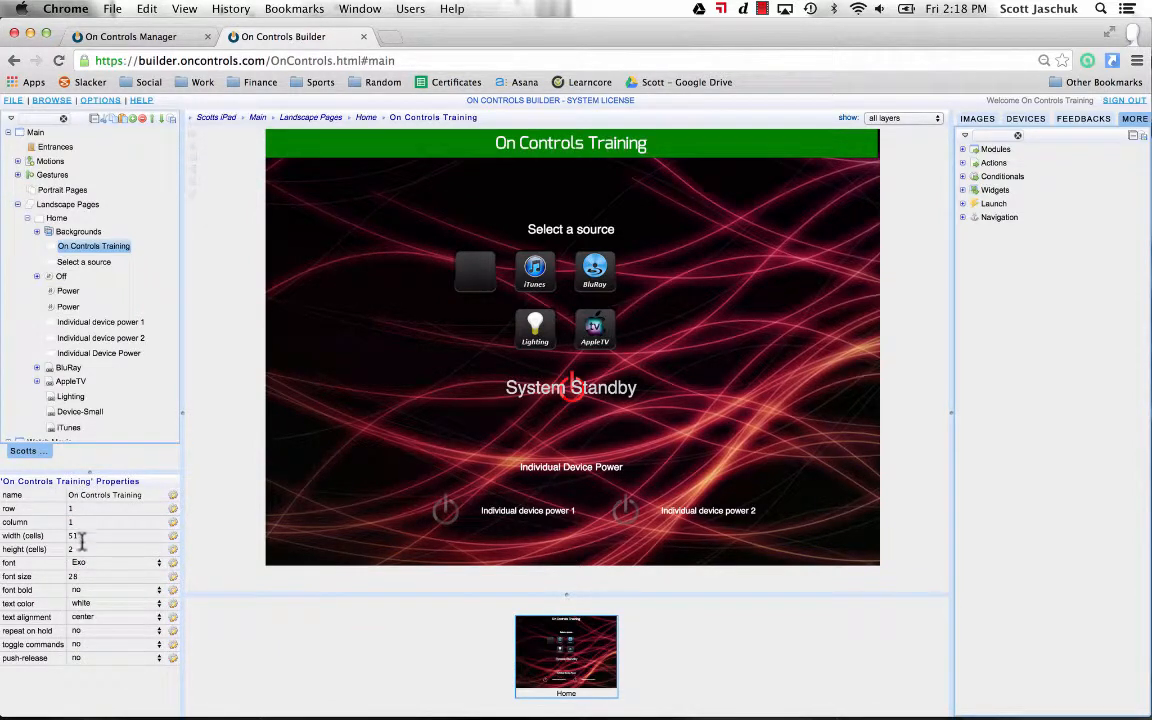
left_click_drag(82, 576, 36, 571)
type("45")
key("Return")
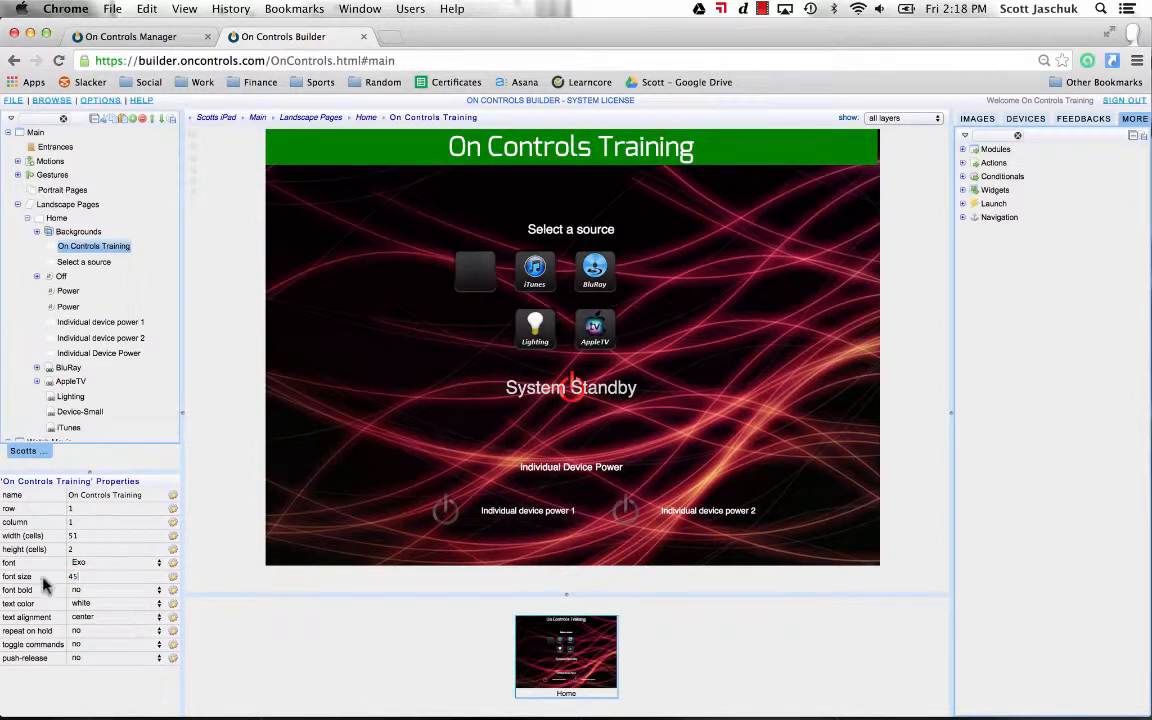
- Set the title label's text color to blue and its text alignment to left
left_click(80, 590)
left_click(80, 590)
left_click(88, 603)
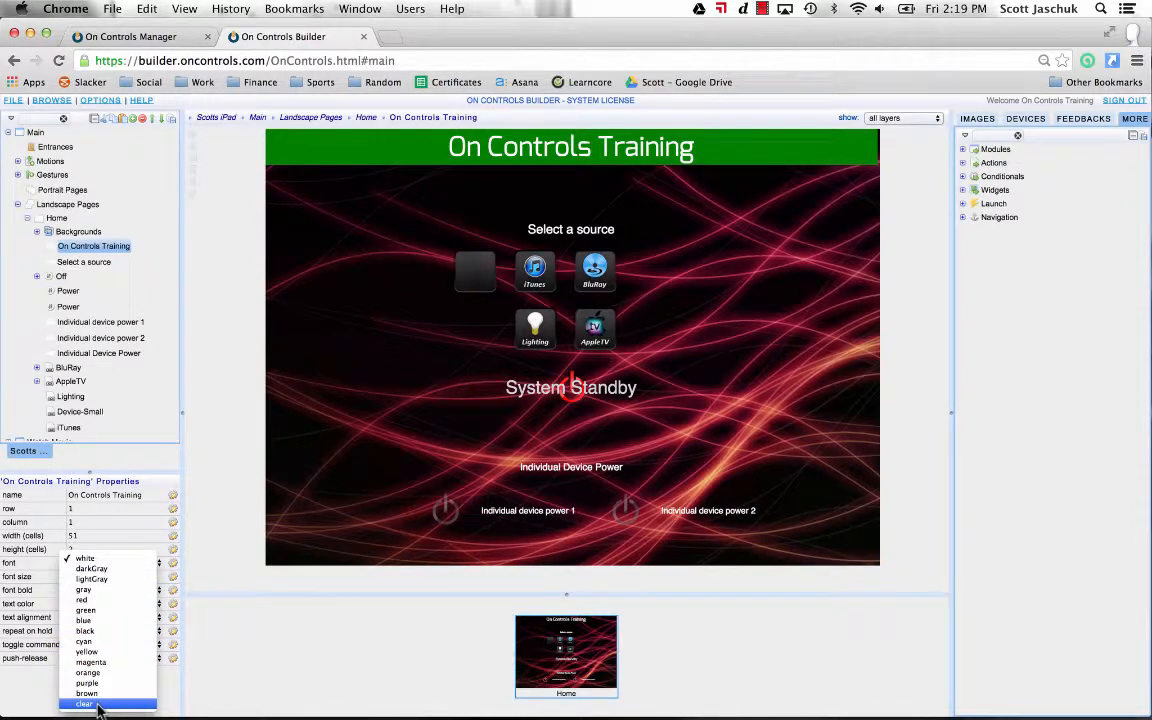
left_click(90, 621)
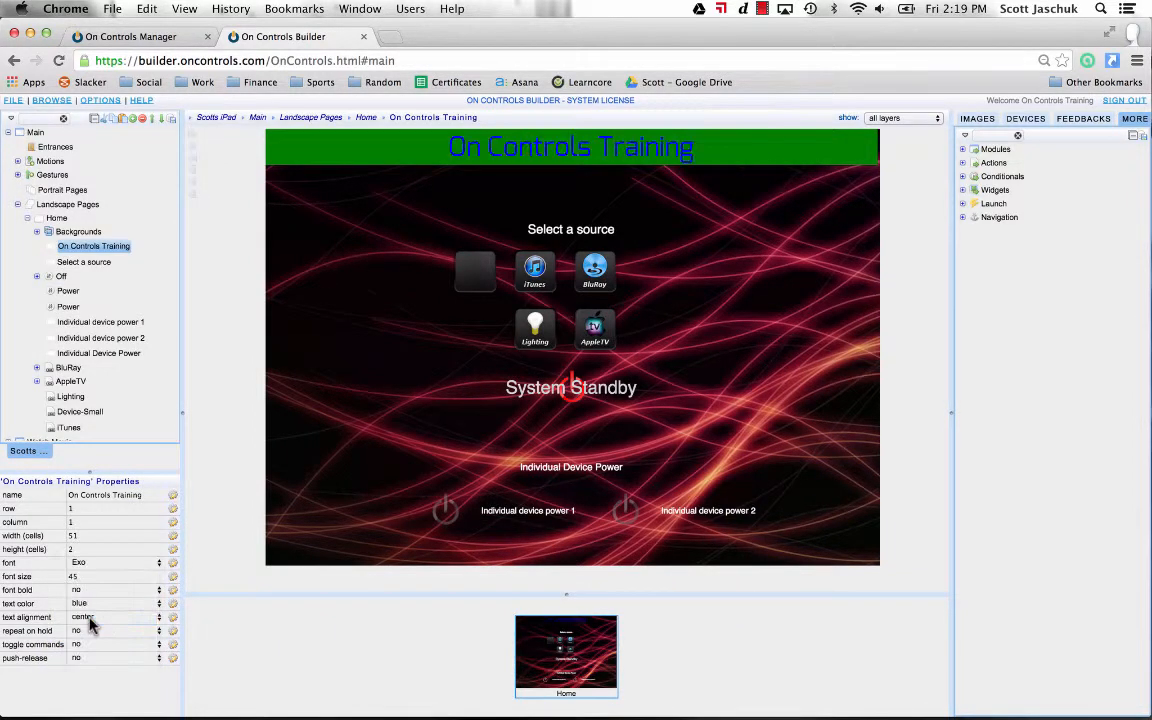
left_click(92, 620)
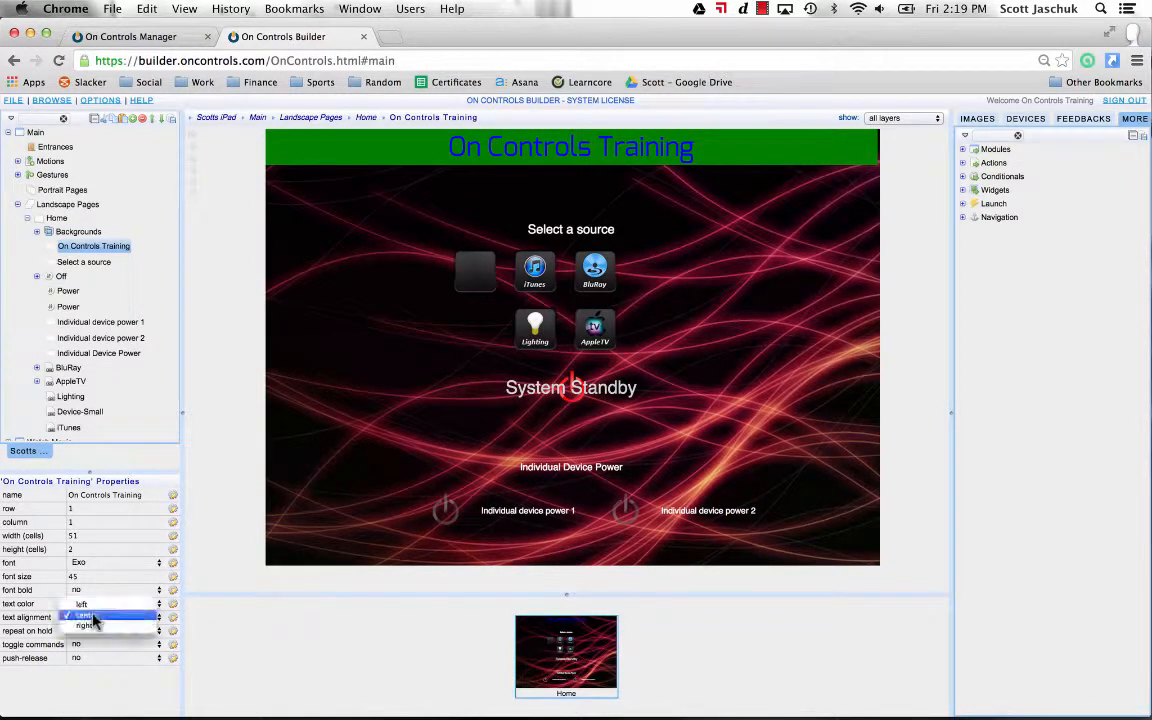
left_click(91, 611)
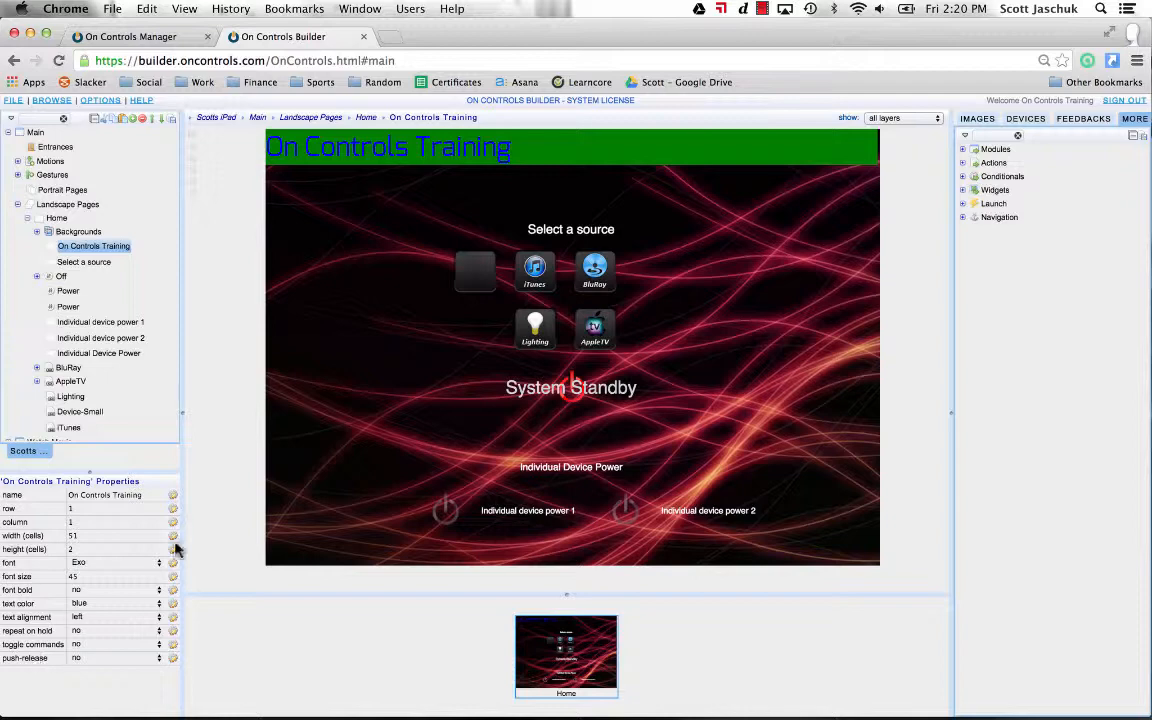
- Delete the "Select a source" label from the Home page
left_click(580, 238)
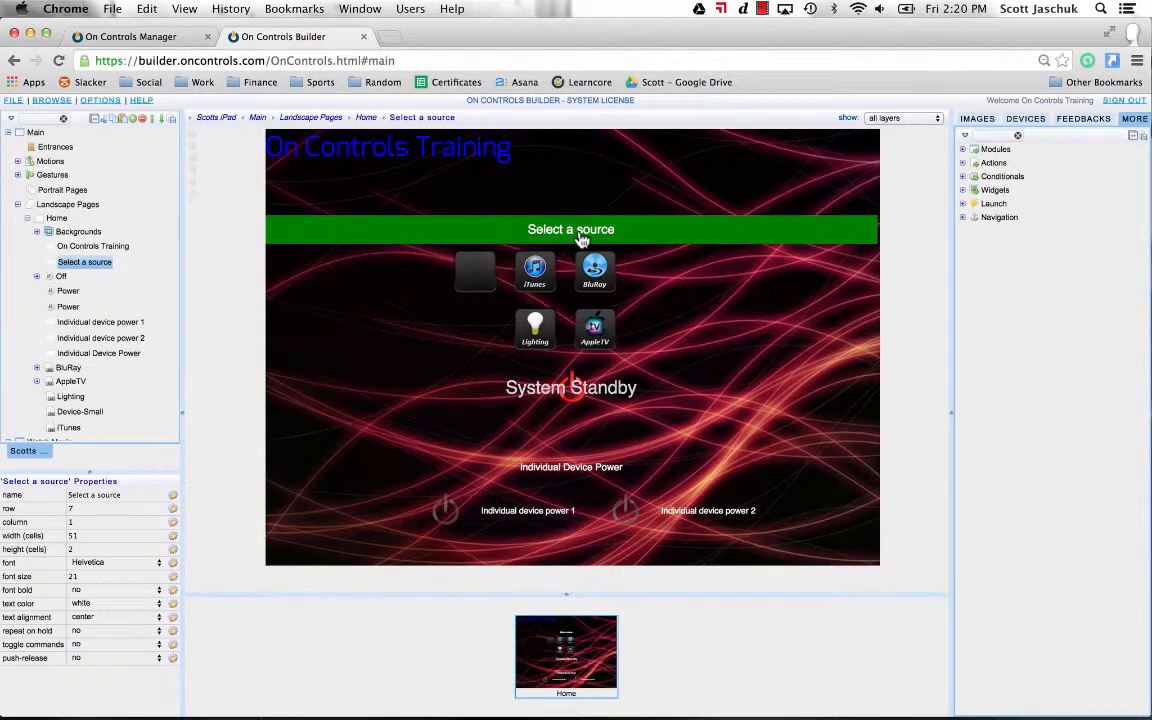
right_click(581, 239)
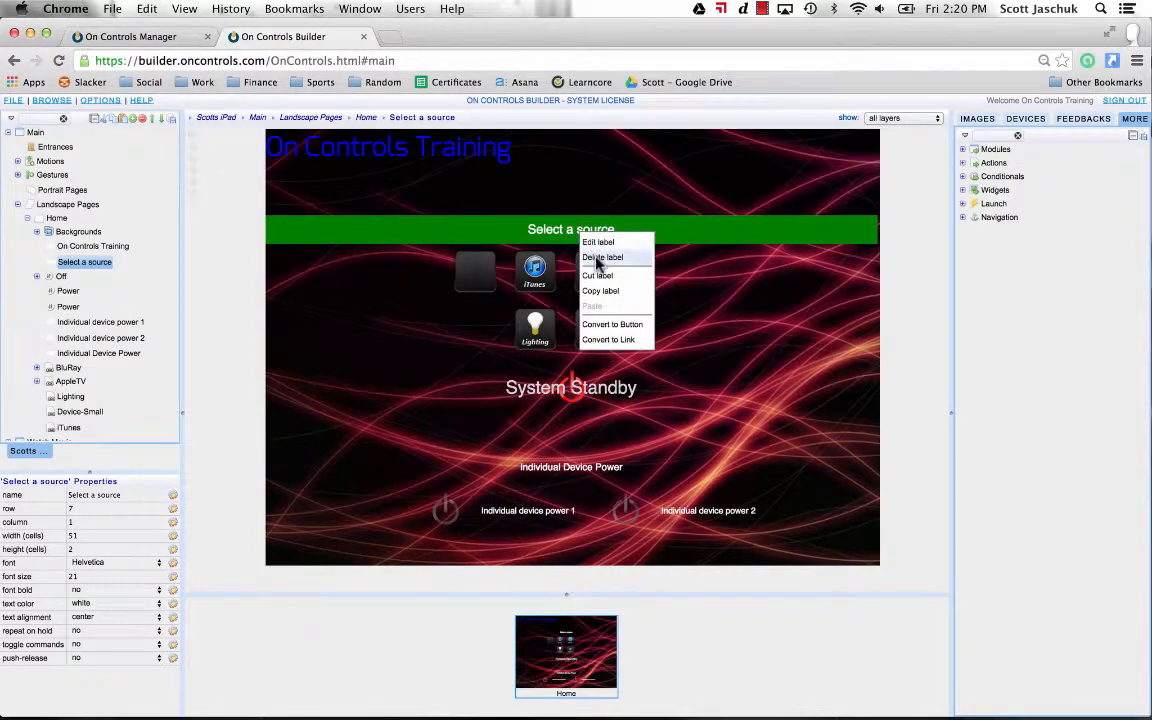
left_click(600, 257)
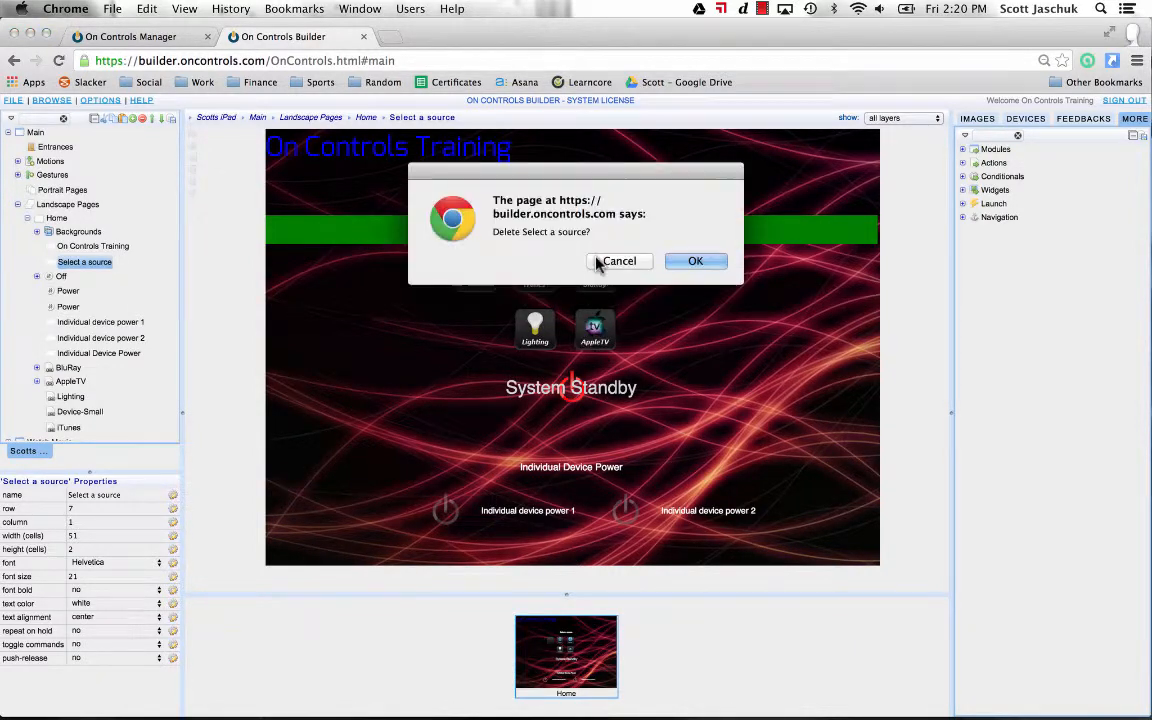
left_click(683, 261)
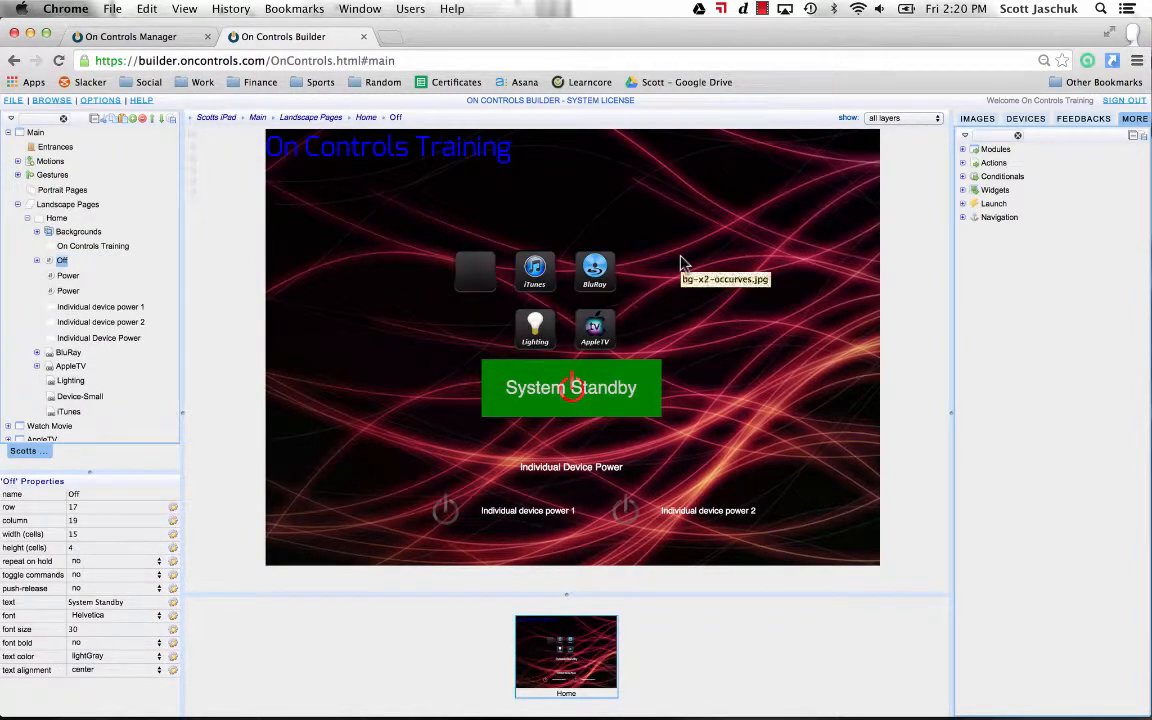
- Shift the blank and iTunes icons three cells right and BluRay four cells right, with all three raised to row 8
left_click(420, 229)
left_click_drag(418, 228, 653, 311)
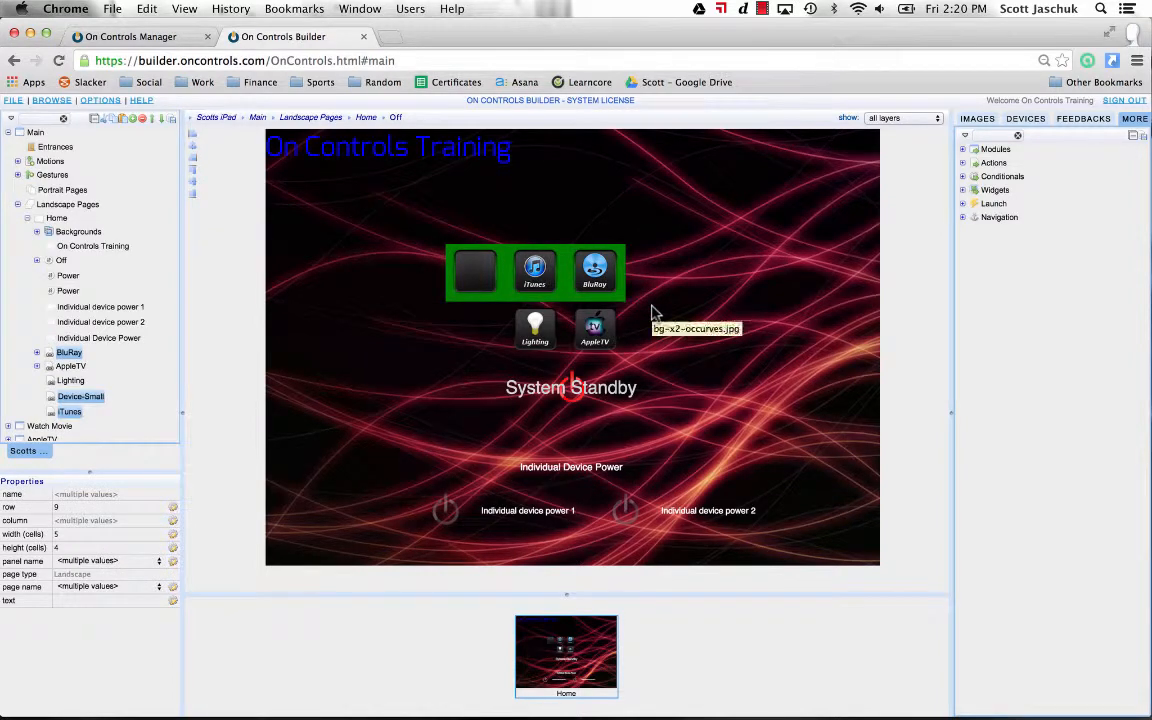
key("Right")
key("Right")
key("Right")
key("Right")
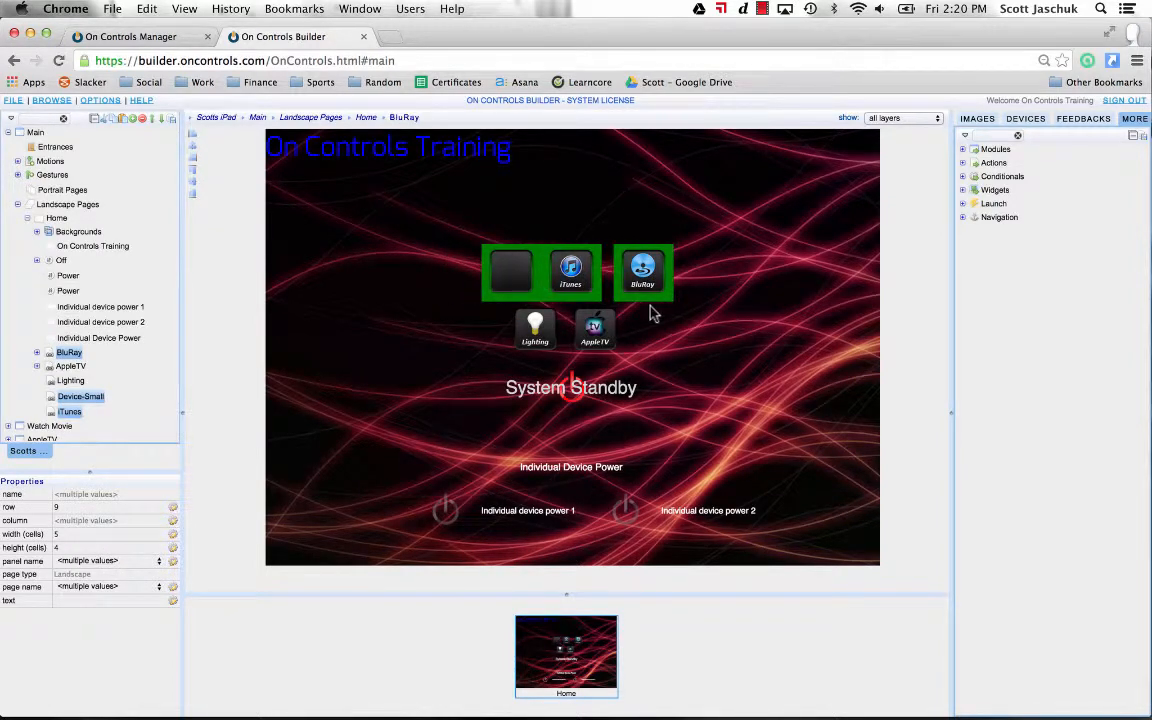
key("Up")
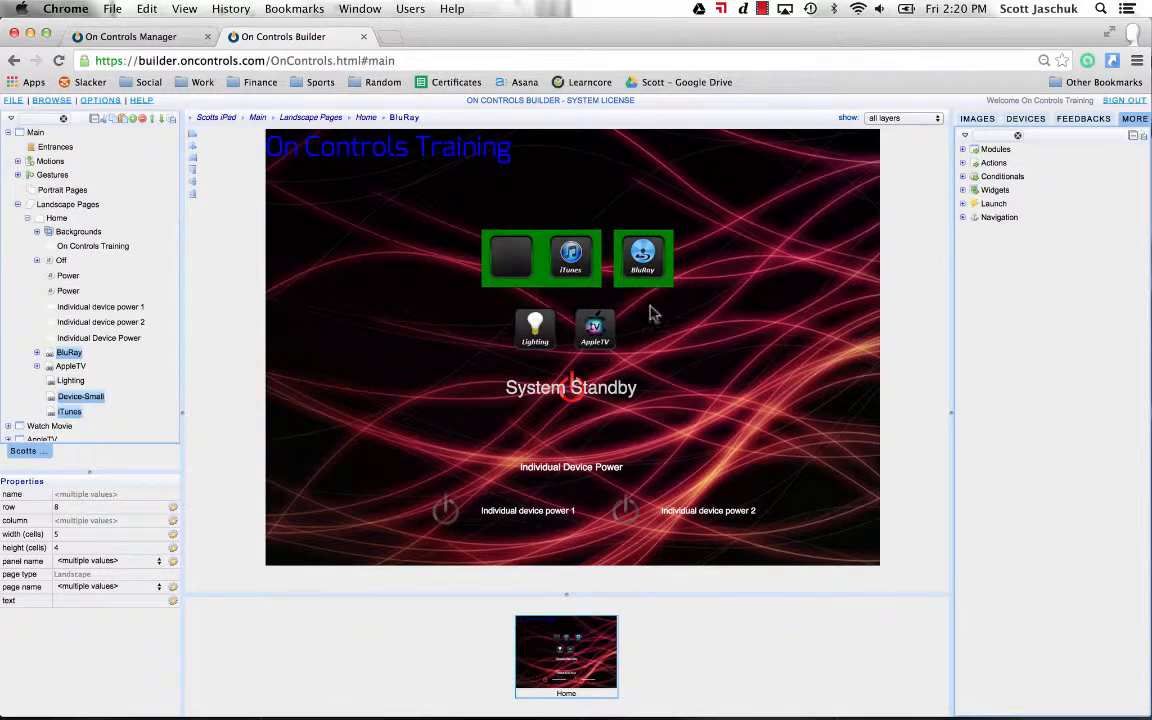
- Nudge the blank icon one cell left to column 18 so the upper row is evenly spaced
left_click(689, 362)
left_click(512, 258)
key("Left")
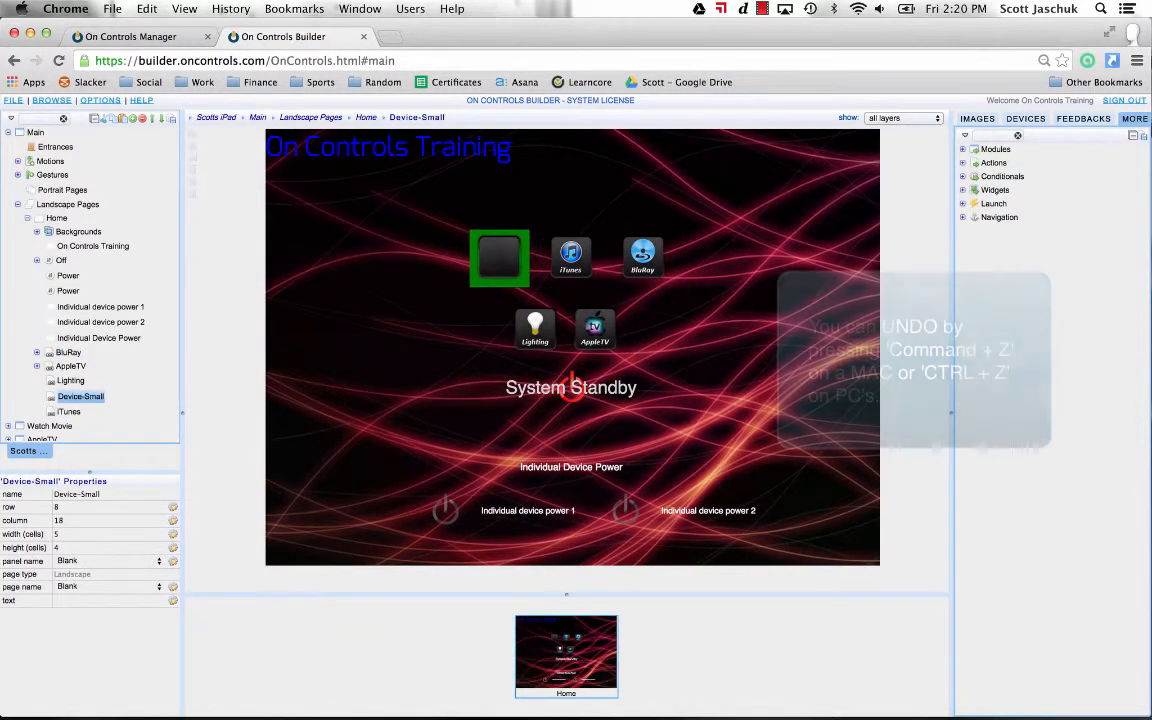
left_click(724, 372)
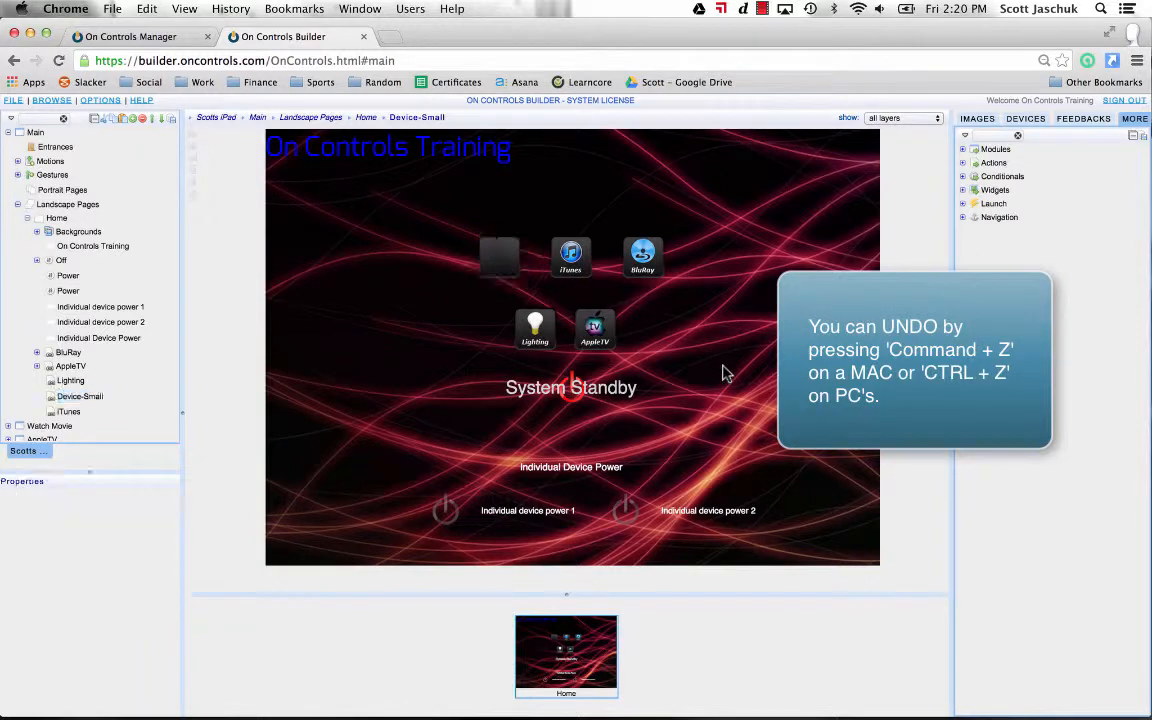
- Set the blank icon's text to "Web" in the Exo font
left_click(508, 264)
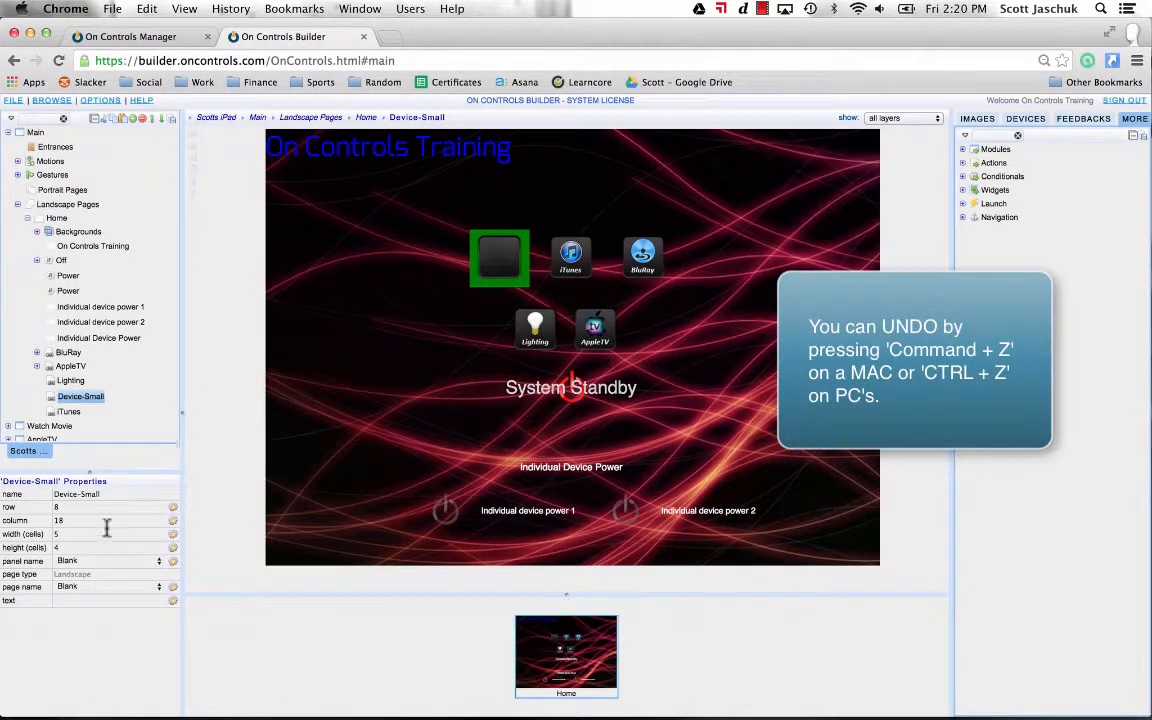
left_click(78, 600)
type("Web")
key("Return")
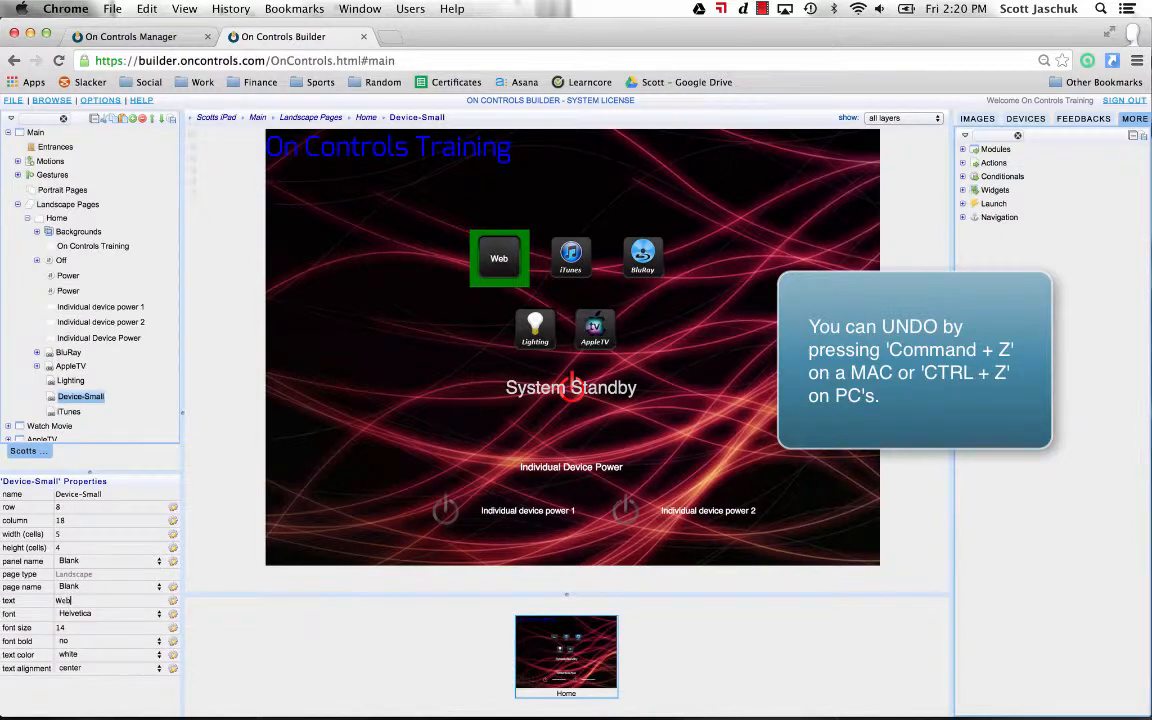
left_click(76, 614)
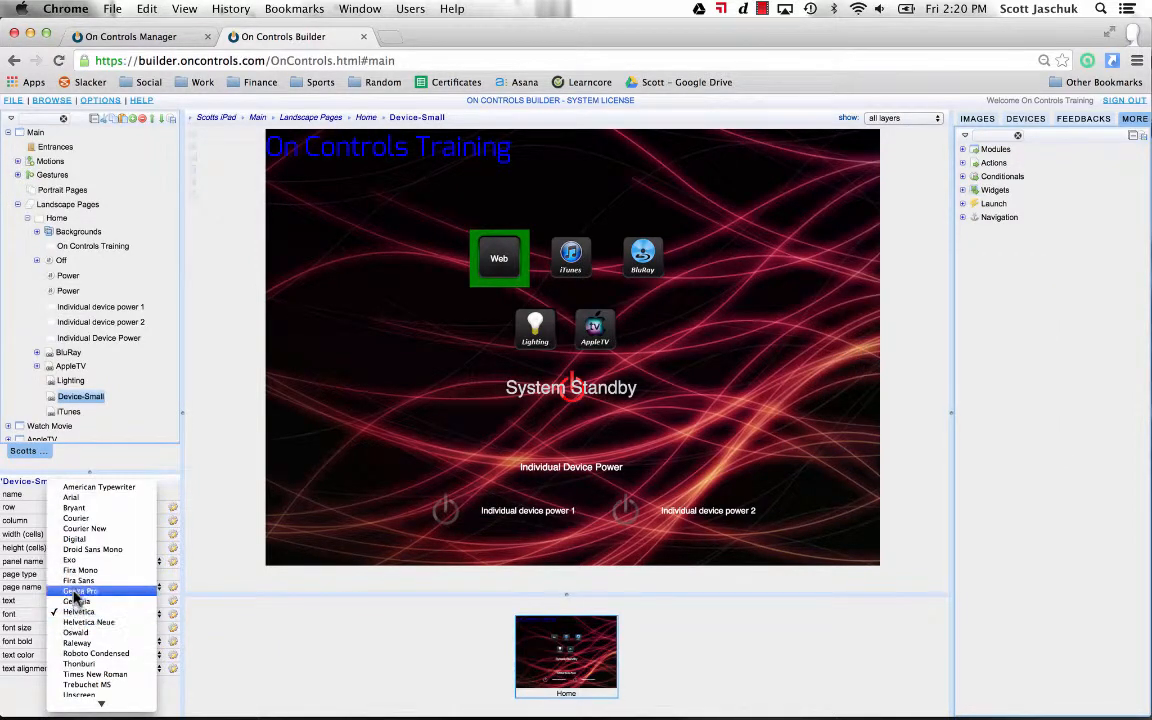
left_click(72, 561)
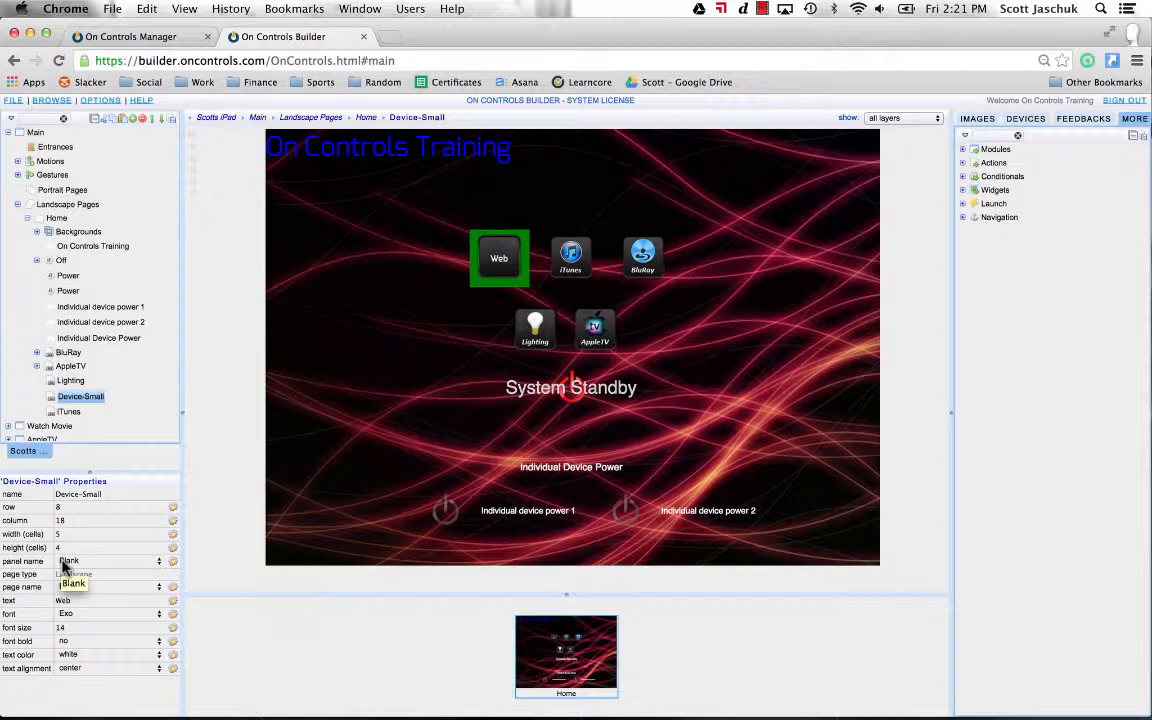
- Review the panel name and page name options the Web icon can link to, keeping both on Blank
left_click(64, 566)
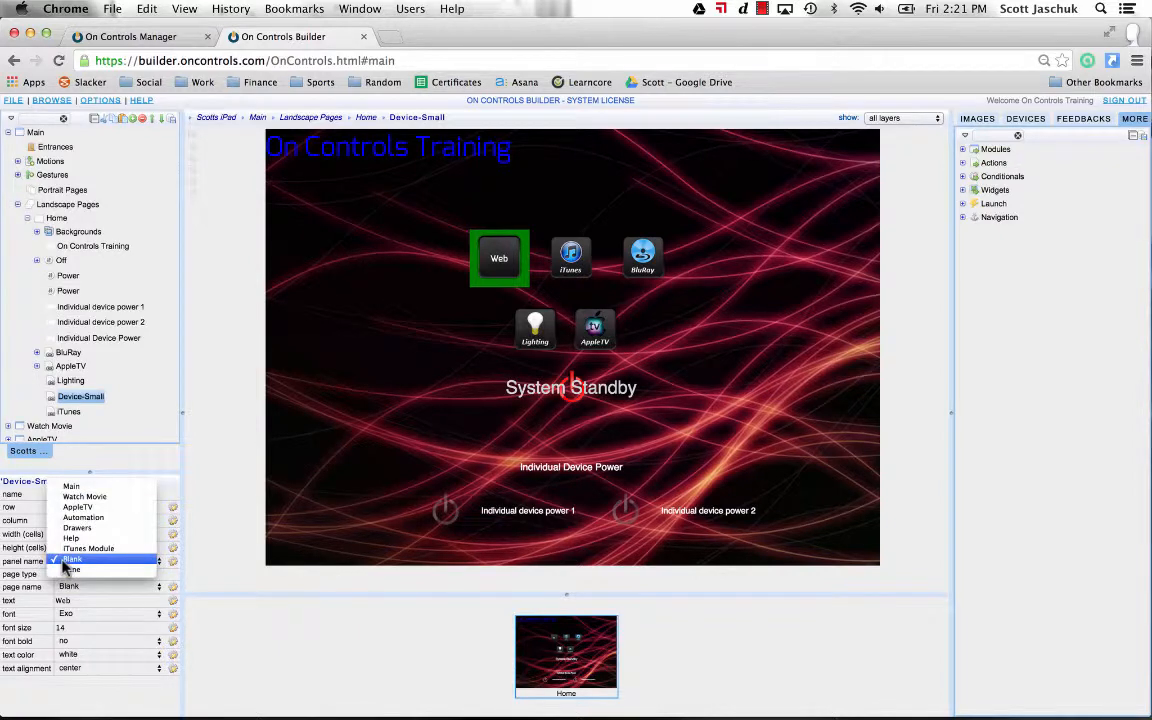
left_click(64, 566)
left_click(69, 591)
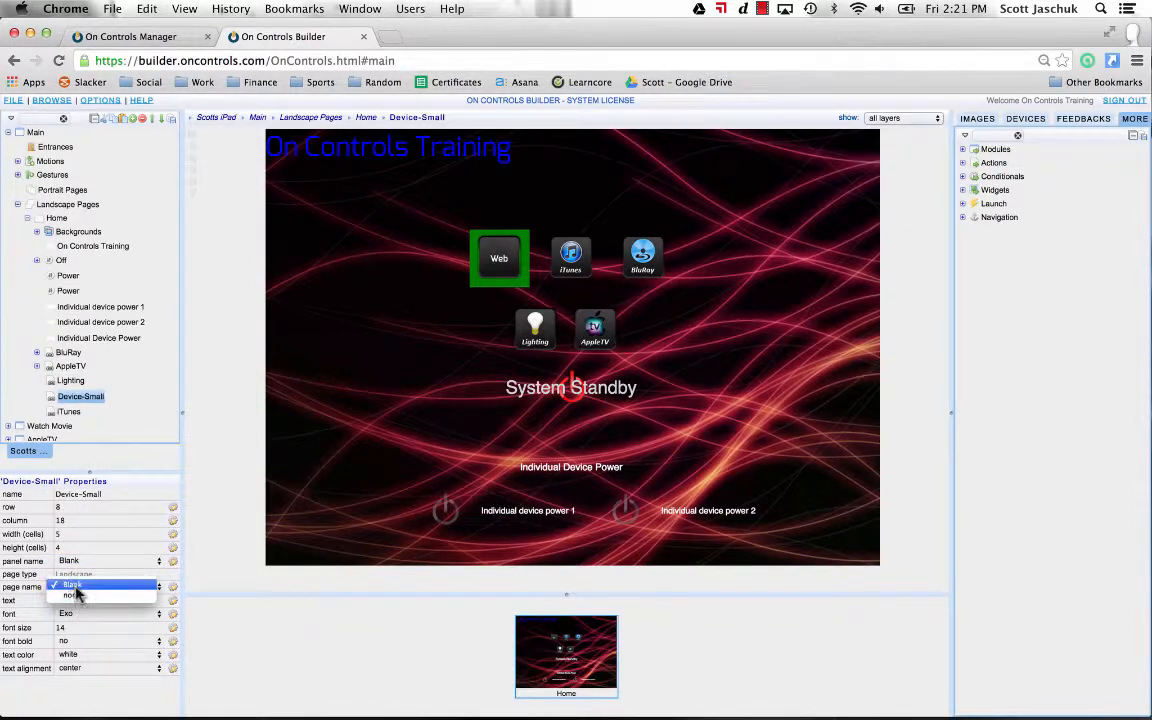
left_click(78, 593)
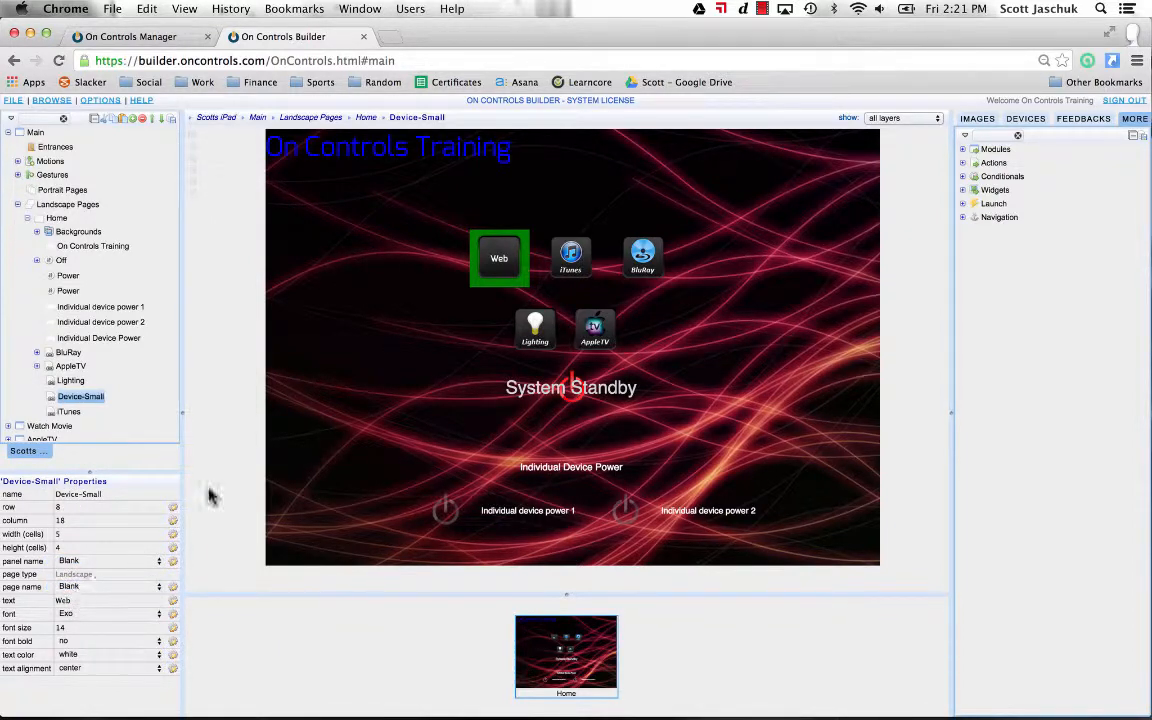
- Deselect the Web icon and display the project's list of devices
left_click(395, 381)
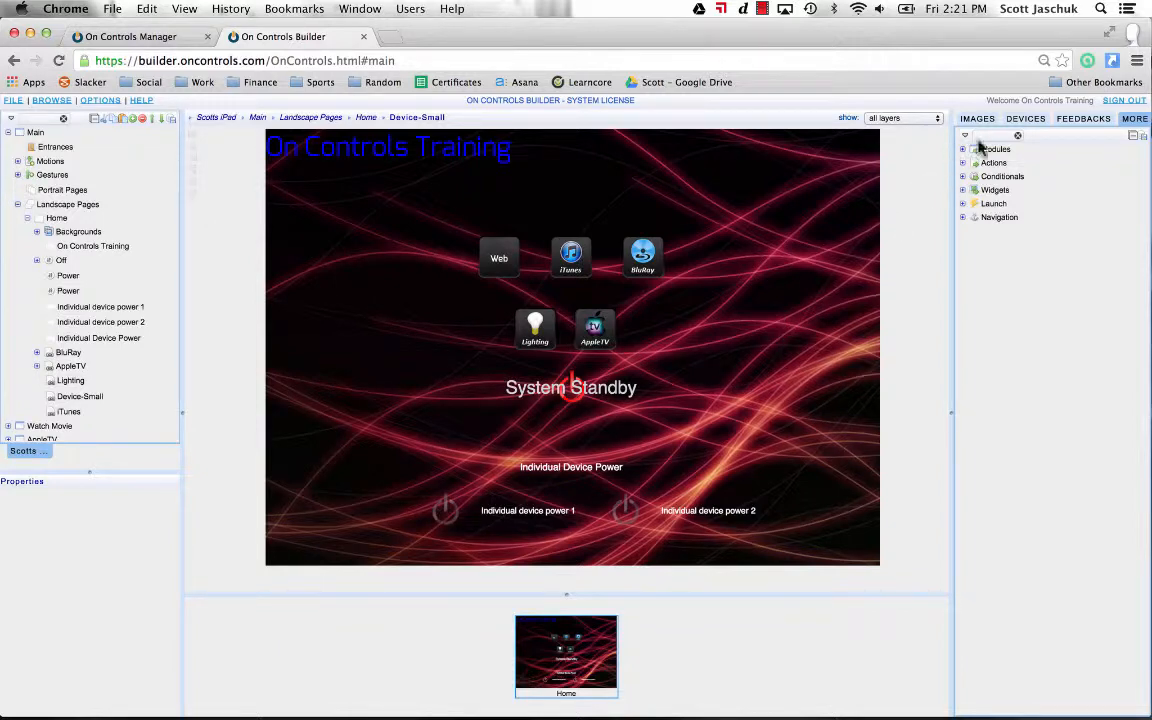
left_click(1016, 122)
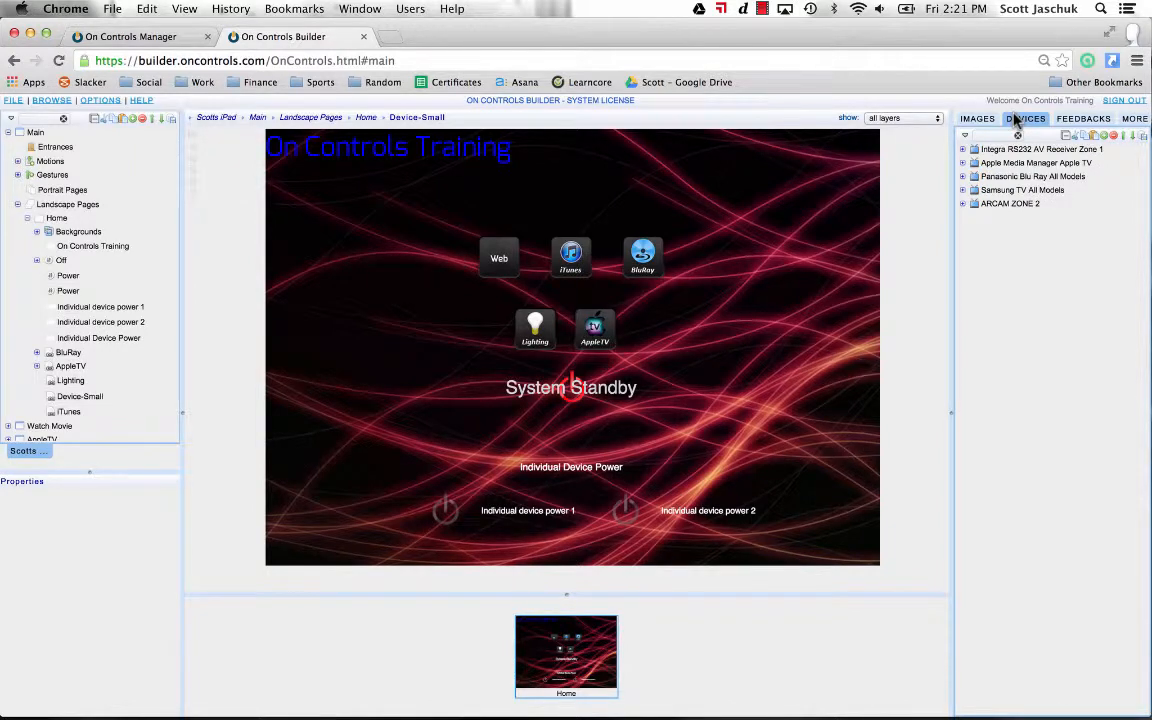
- Assign the POWER TOGGLE database code of Panasonic Blu Ray All Models to the power button beside the "Individual device power 1" label
left_click(963, 177)
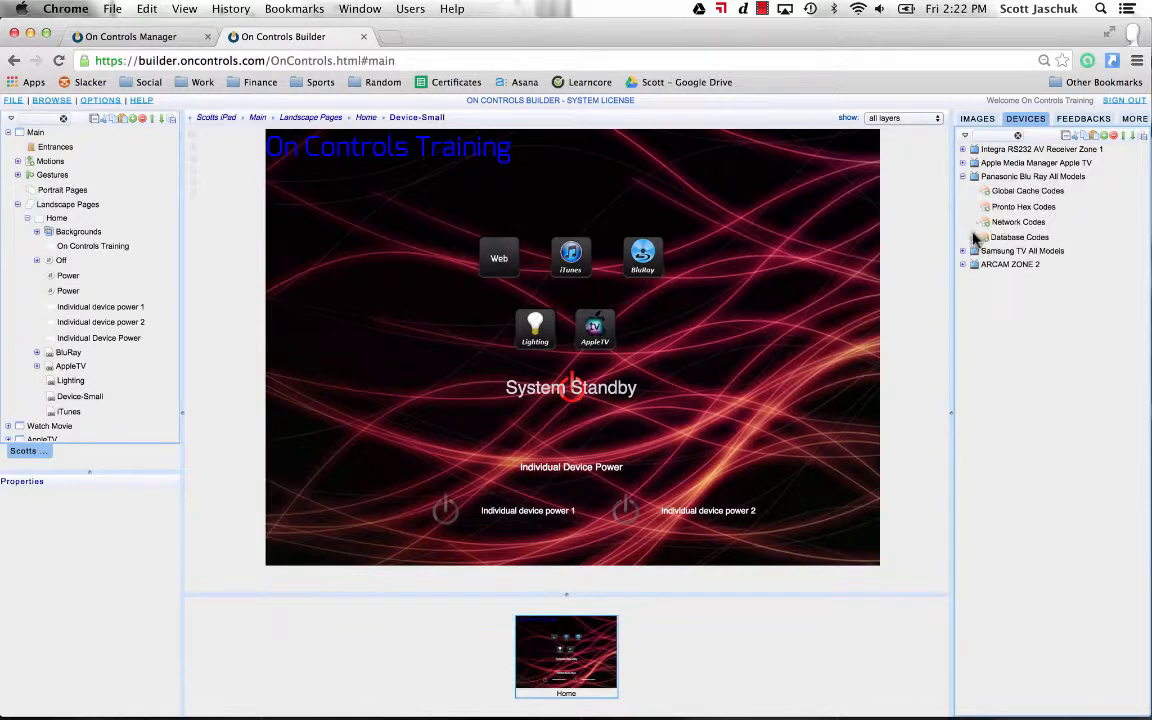
left_click(972, 237)
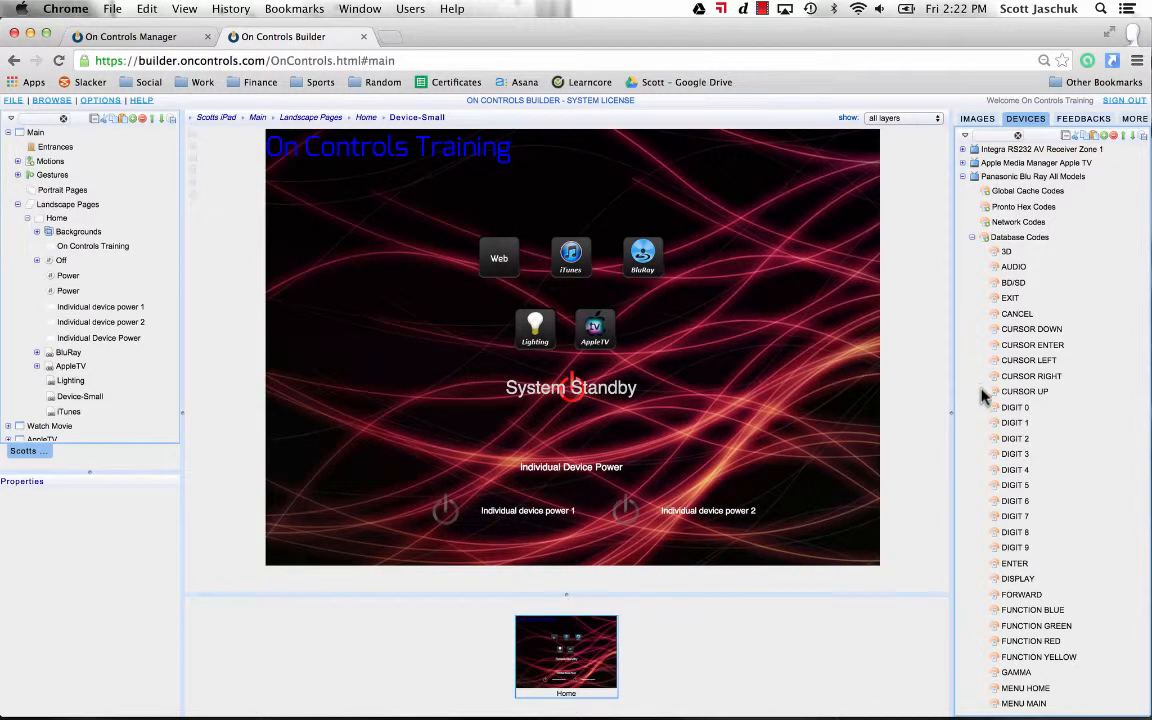
scroll(982, 395, "down", 10)
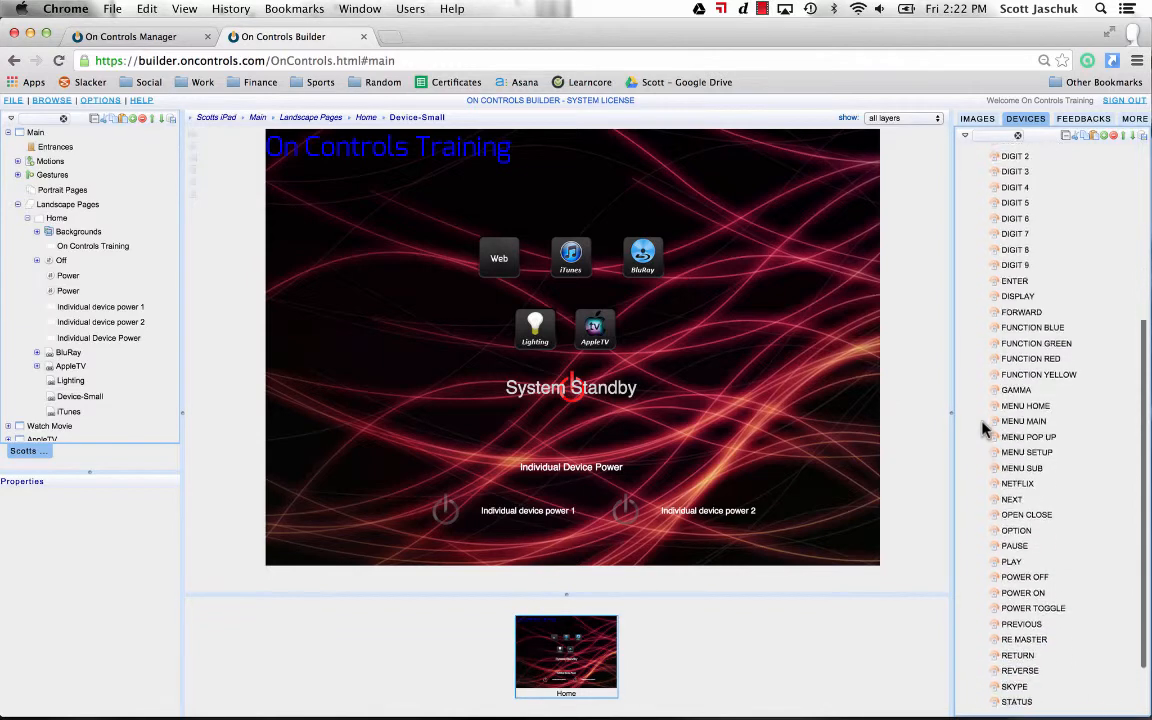
left_click(1000, 594)
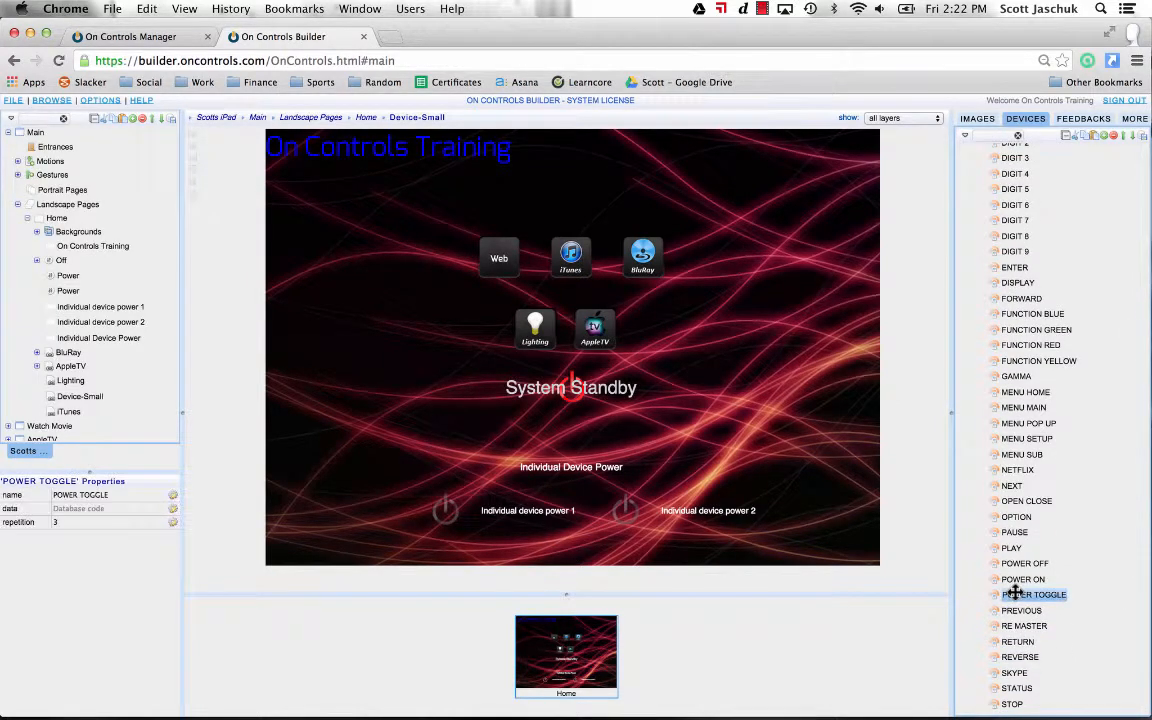
left_click_drag(1014, 594, 448, 510)
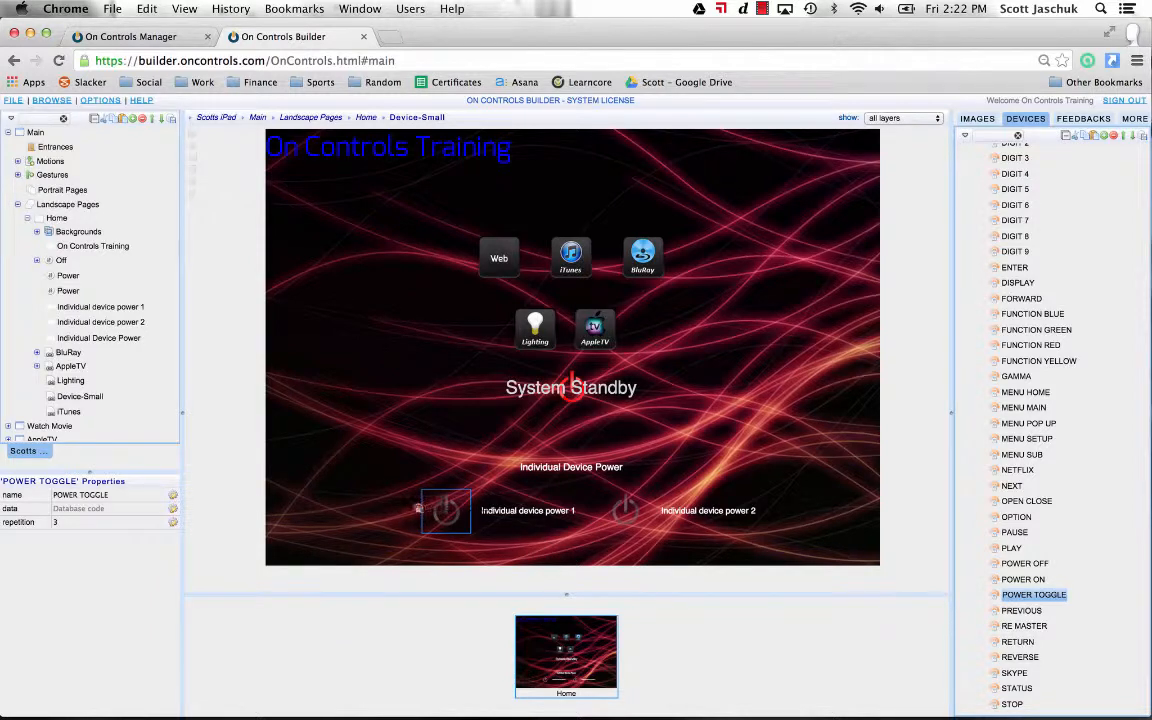
left_click(445, 513)
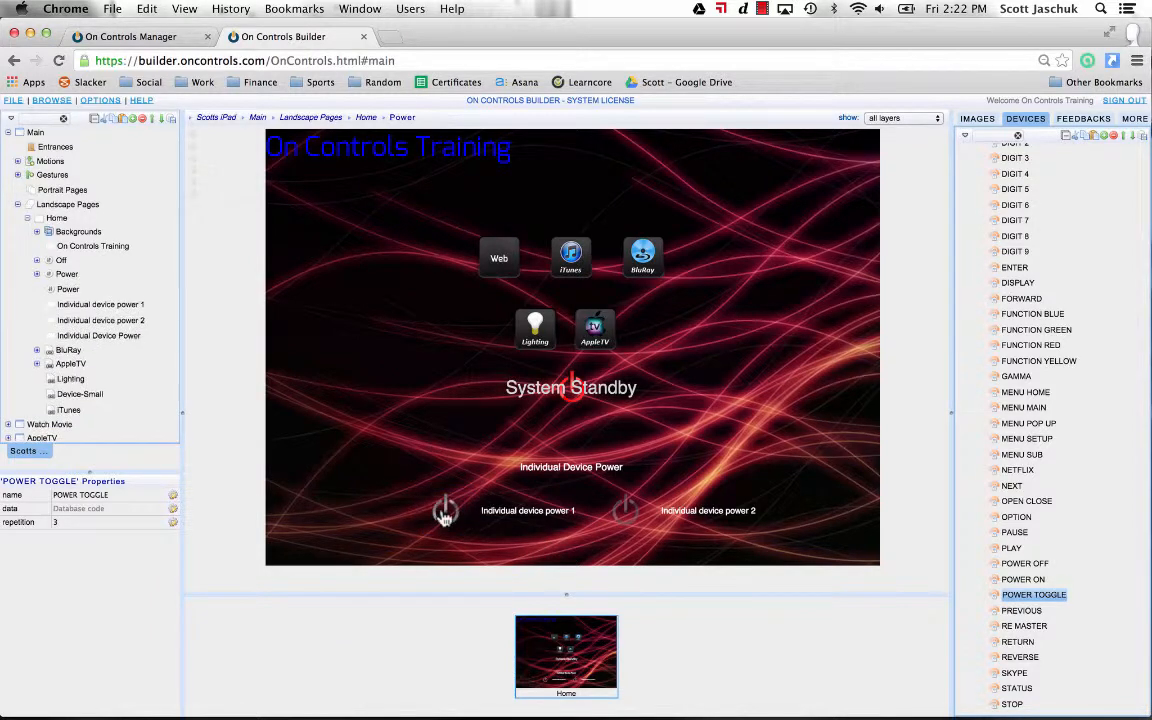
mouse_move(445, 515)
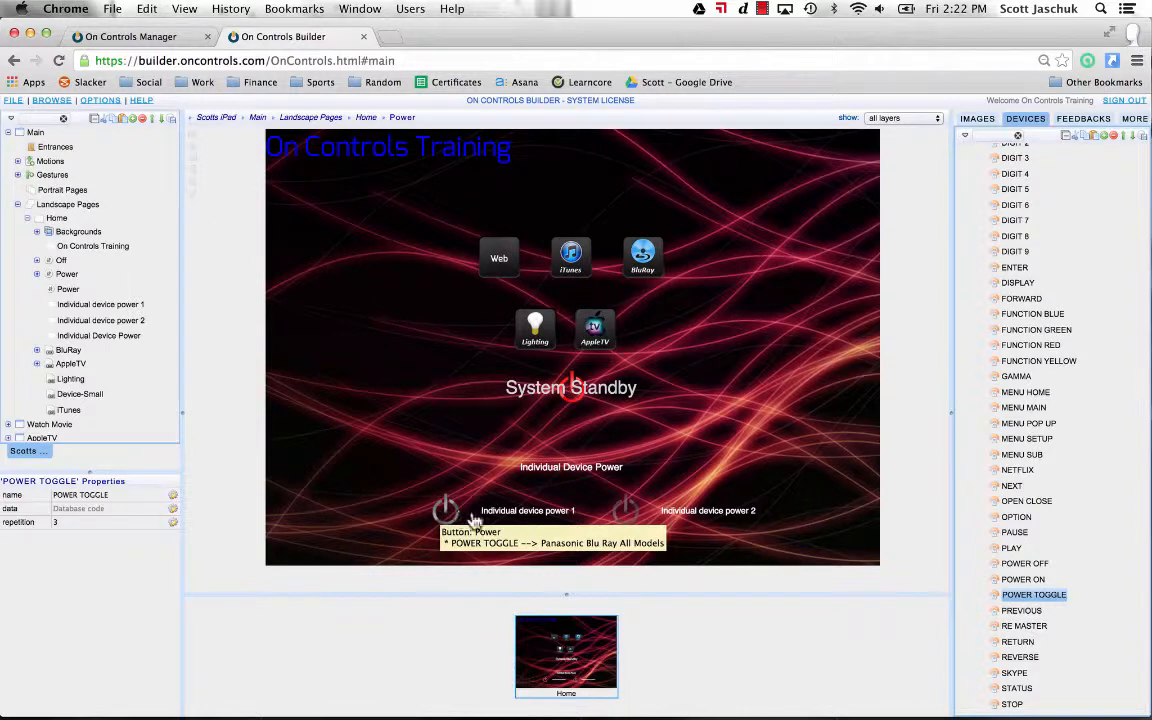
- Rename the "Individual device power 1" label to "Blu Ray Power" and set its font to Exo
left_click(488, 511)
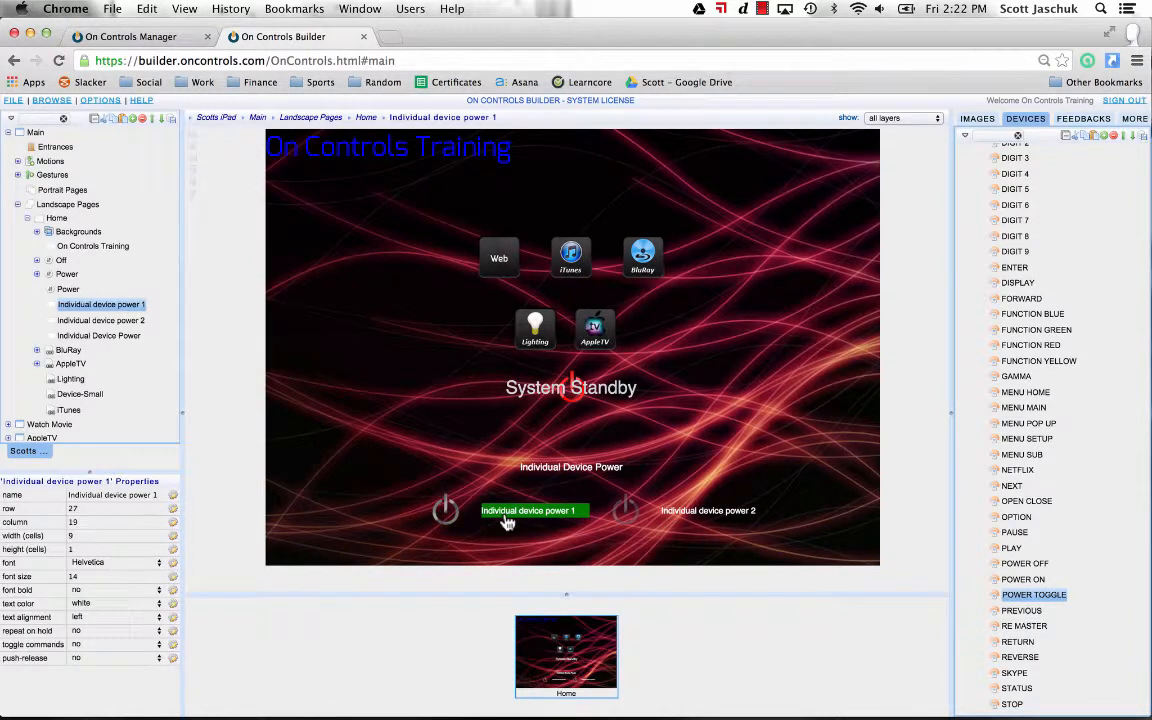
left_click(154, 498)
key("BackSpace")
type("Blu Ray Power")
key("Return")
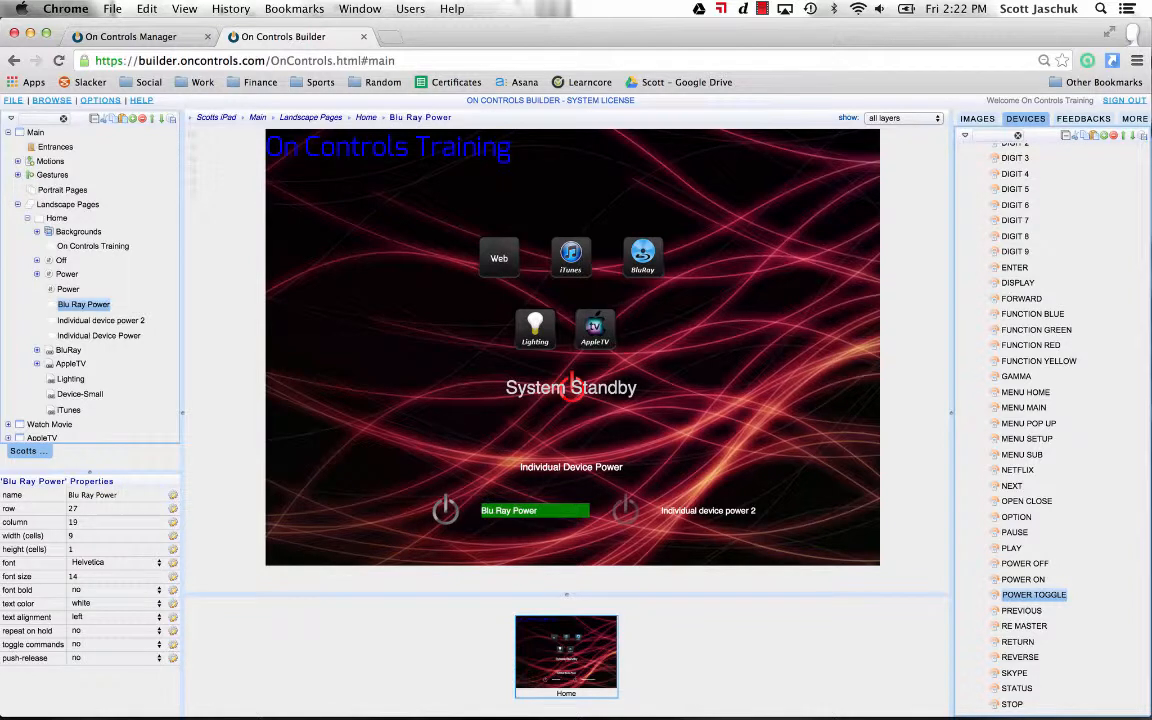
left_click(120, 563)
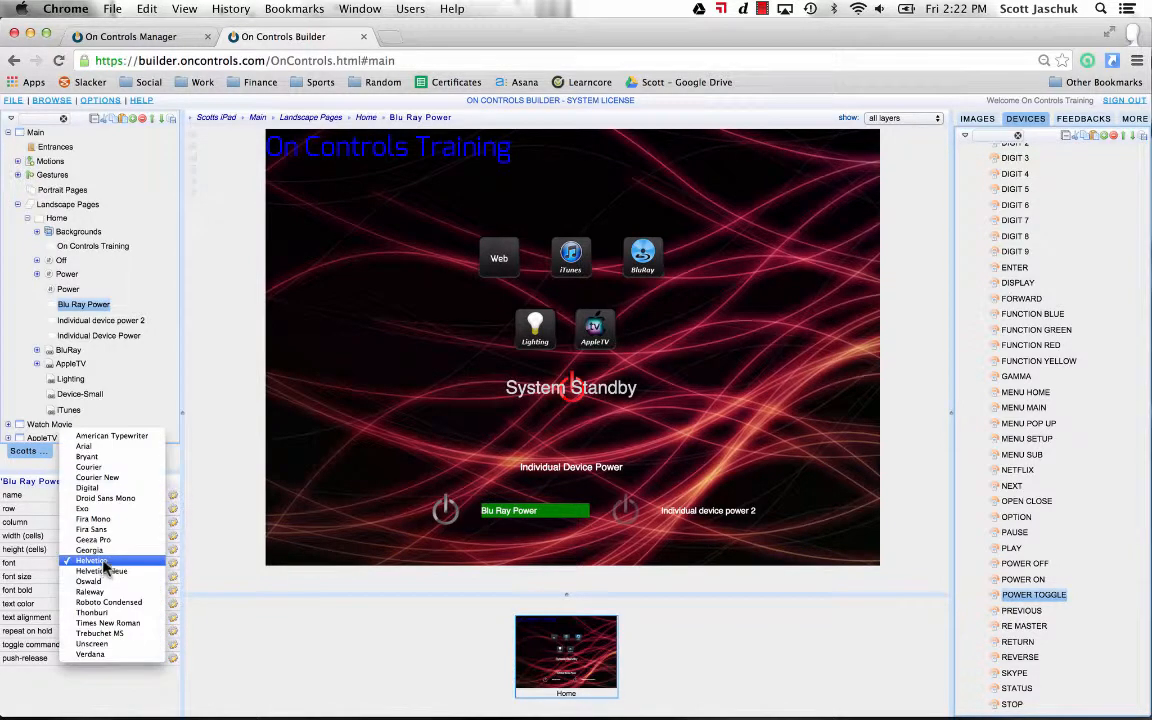
left_click(95, 512)
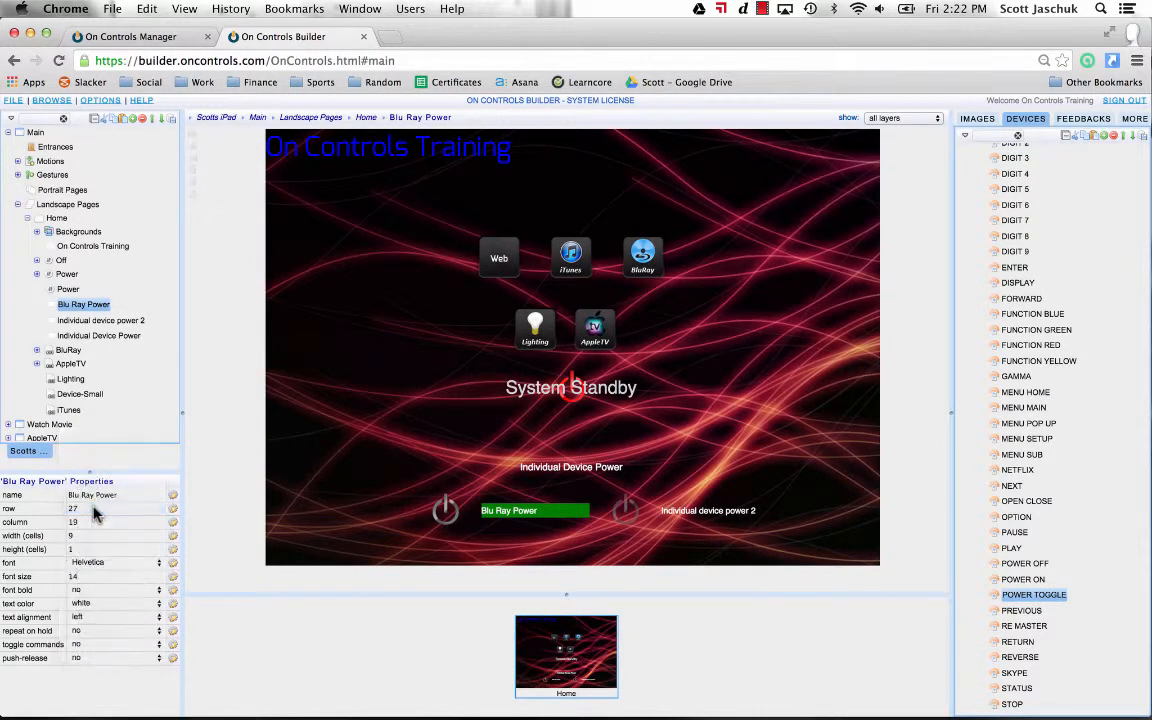
left_click(380, 474)
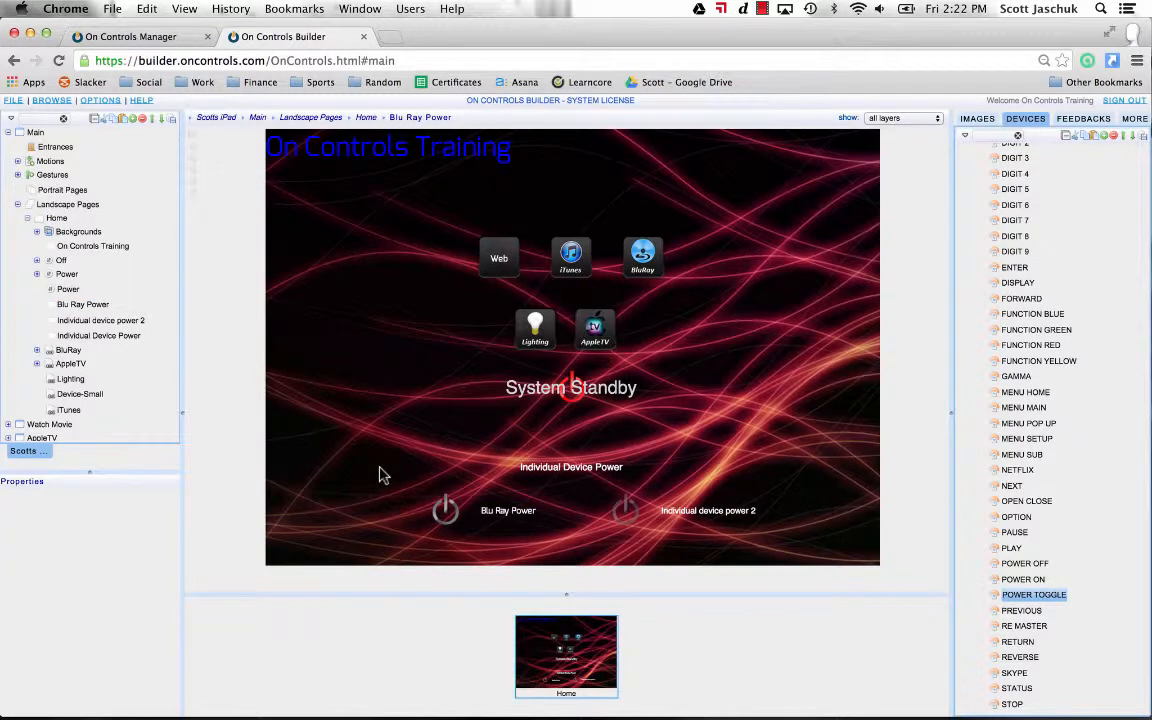
- Delete the "Individual Device Power" heading together with the second power button and its "Individual device power 2" label
left_click(561, 476)
left_click_drag(561, 478, 786, 548)
left_click(594, 438)
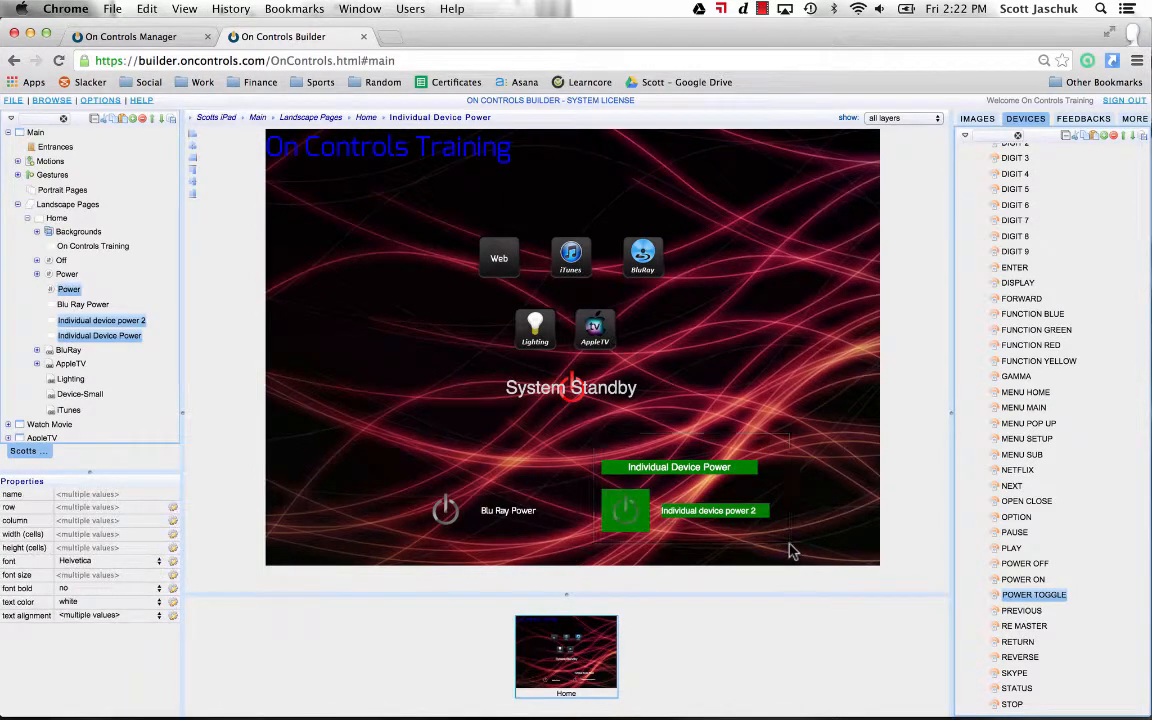
key("Delete")
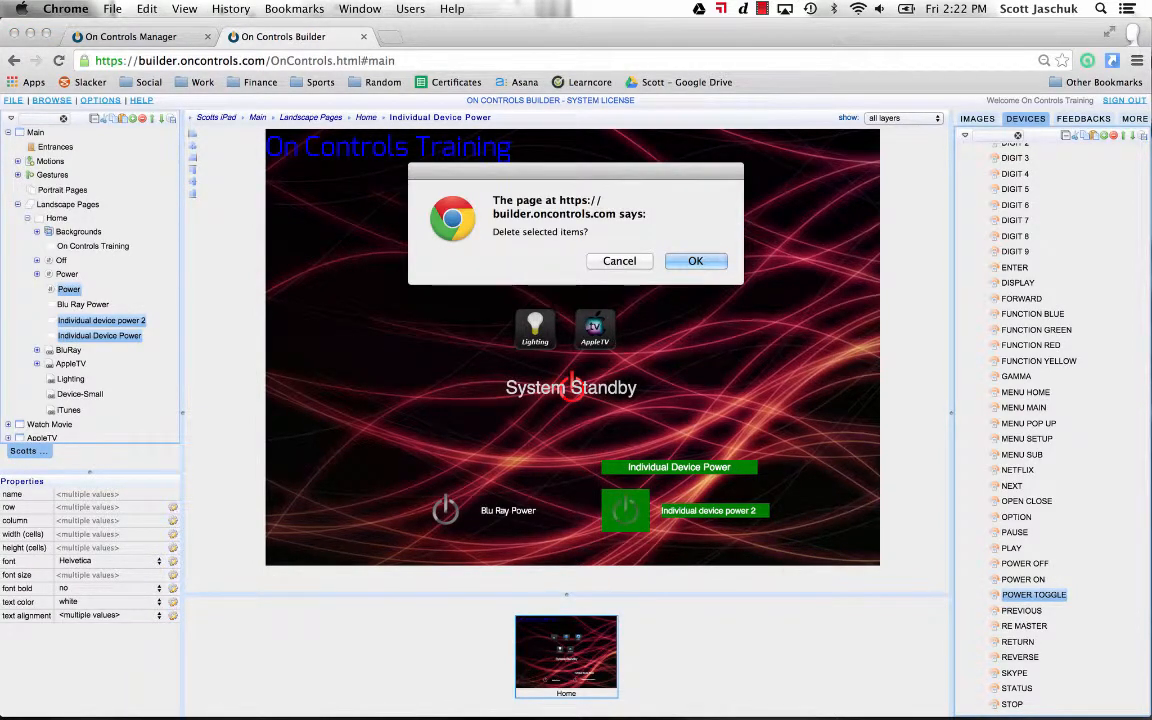
key("Return")
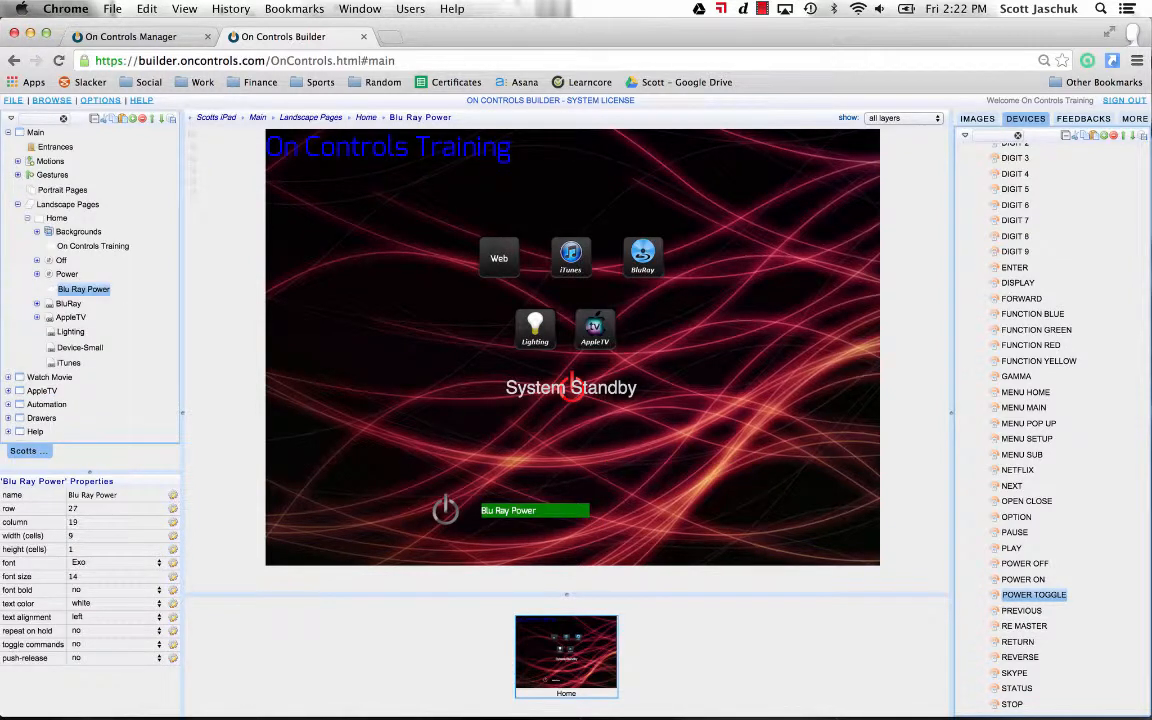
- Move the System Standby button to the lower right of the Home page, level with the Blu Ray Power button
left_click(598, 395)
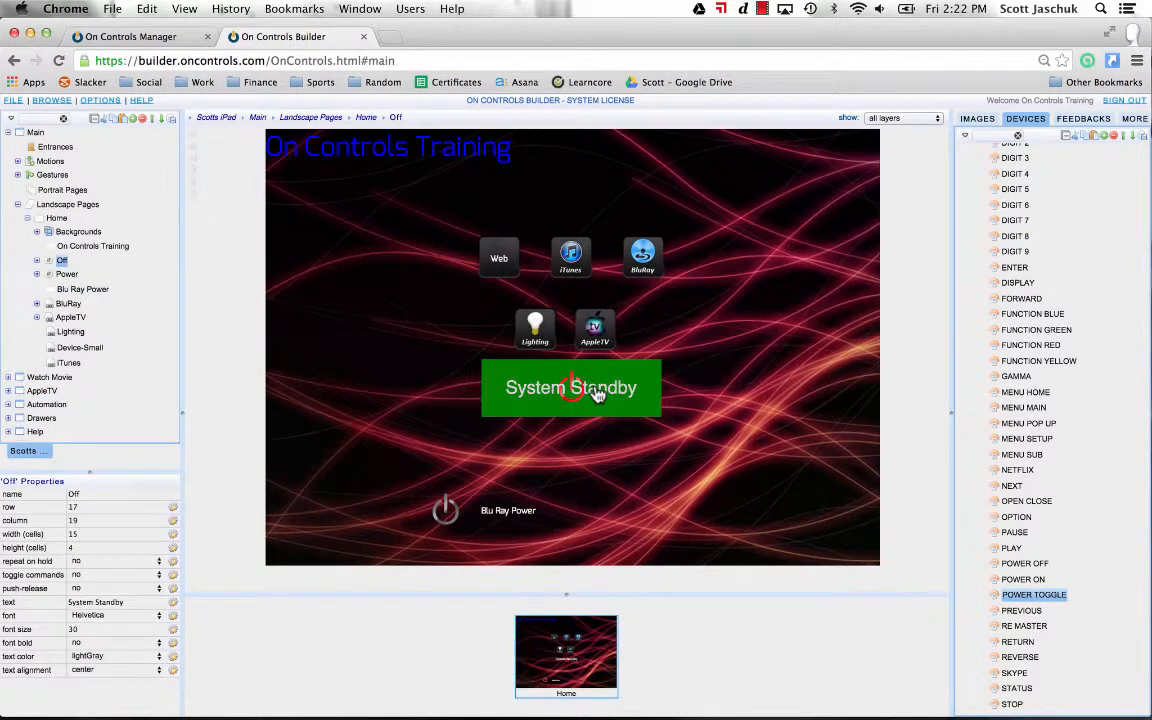
left_click_drag(596, 395, 746, 516)
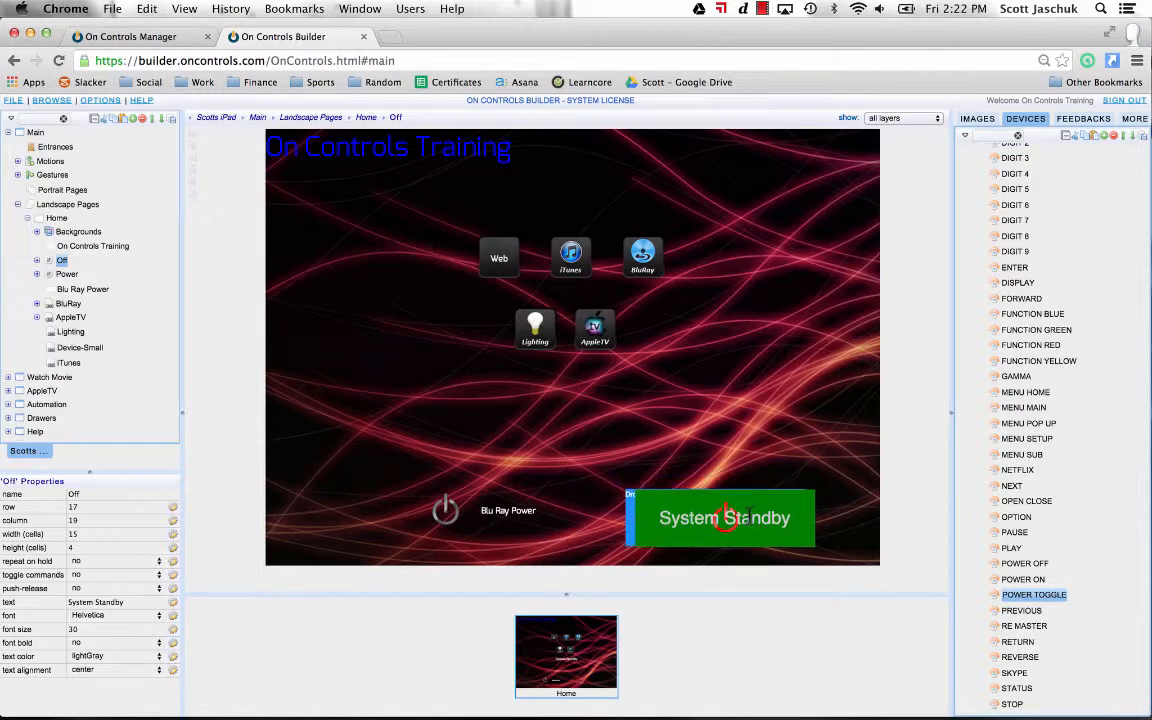
left_click(755, 444)
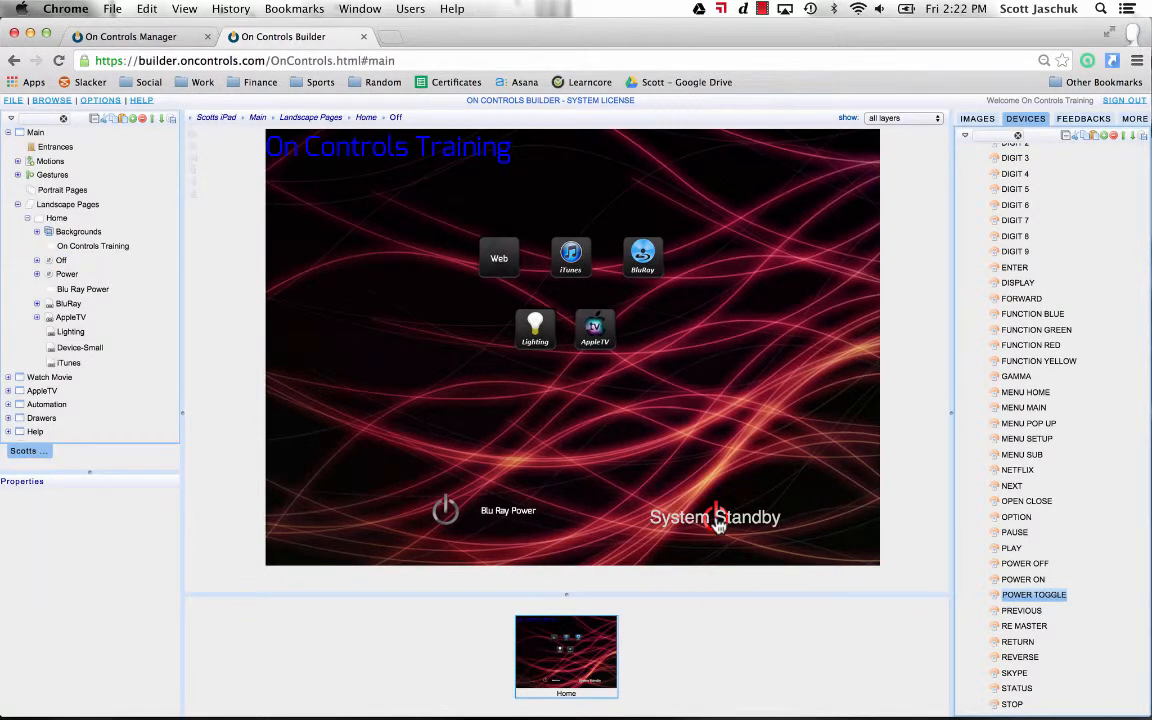
mouse_move(718, 525)
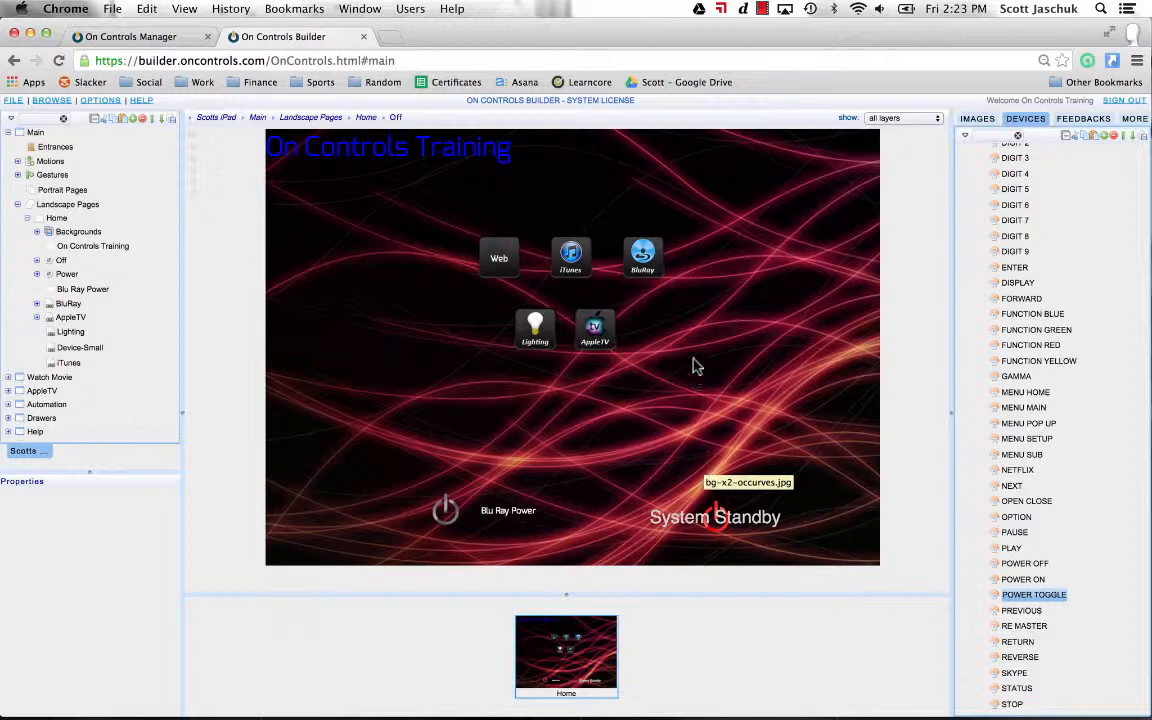
- Open the BluRay icon's macro and link image states, and collapse the expanded device list
mouse_move(650, 272)
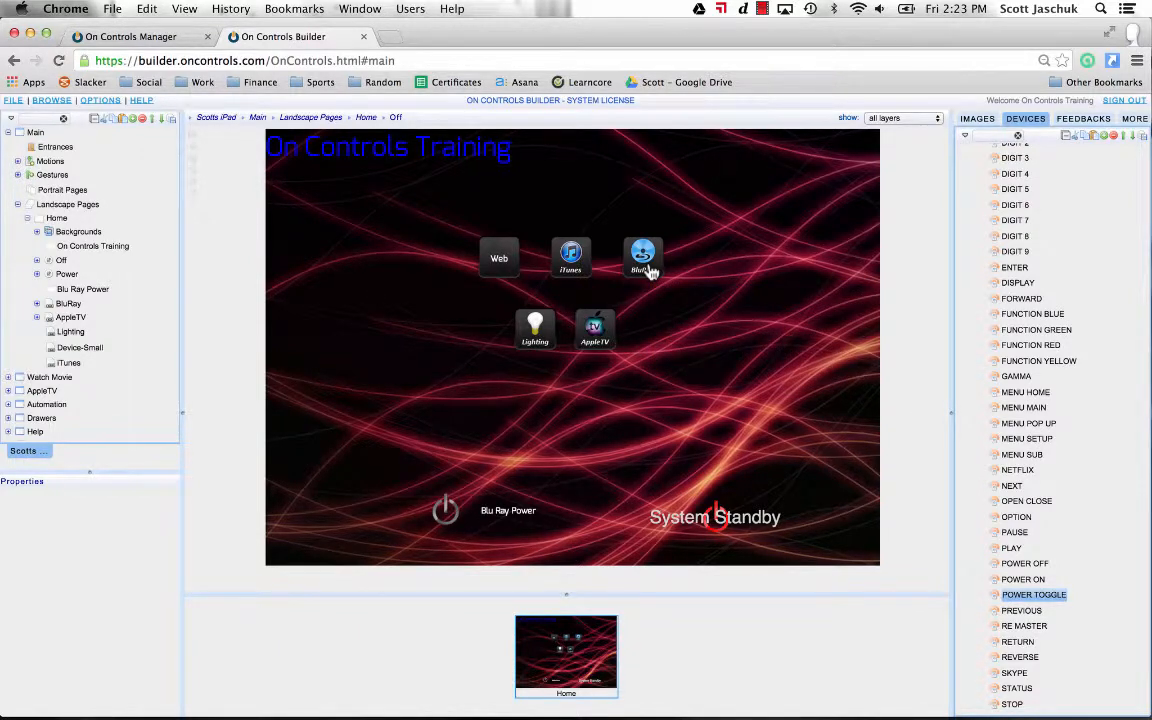
double_click(645, 265)
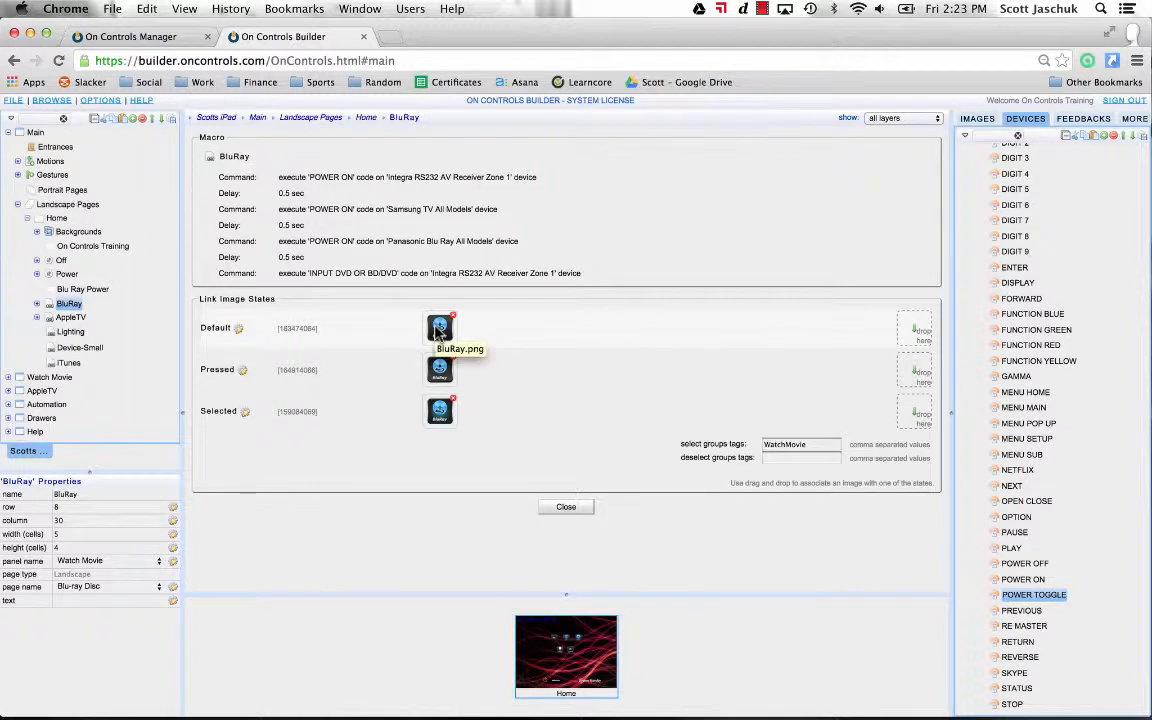
left_click(1066, 138)
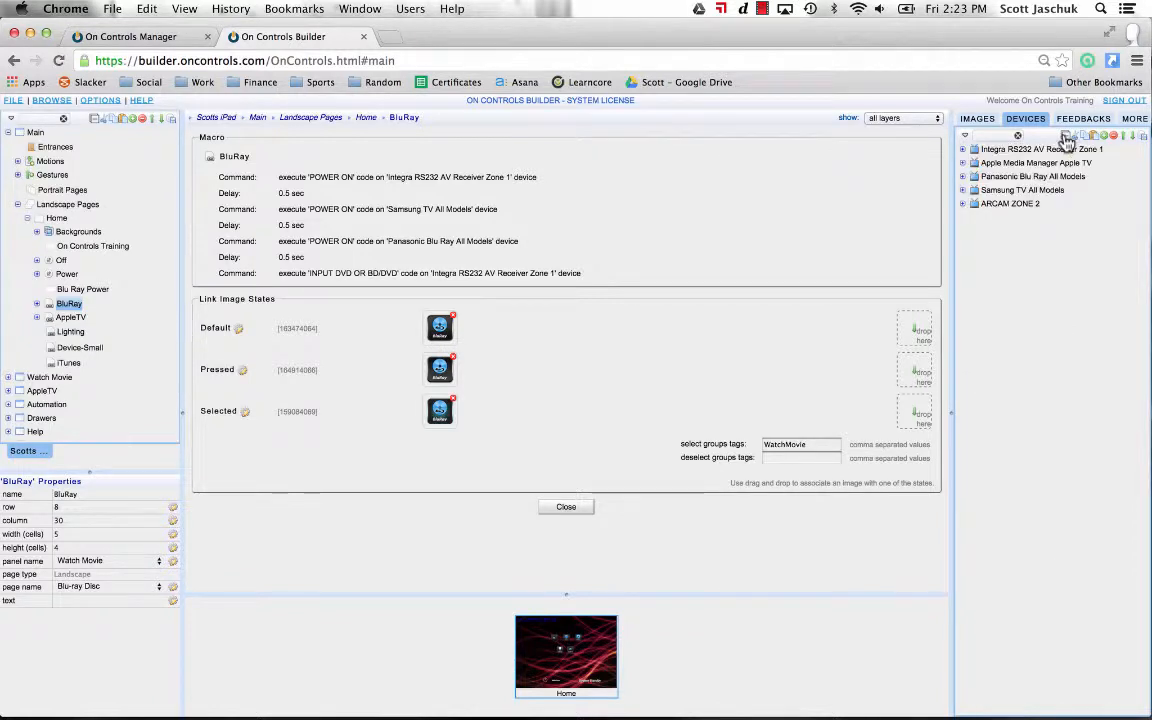
- Search the On Controls device library for vendor "atlona" and import the Atlona HD BASE T 4x4 switcher
left_click(966, 139)
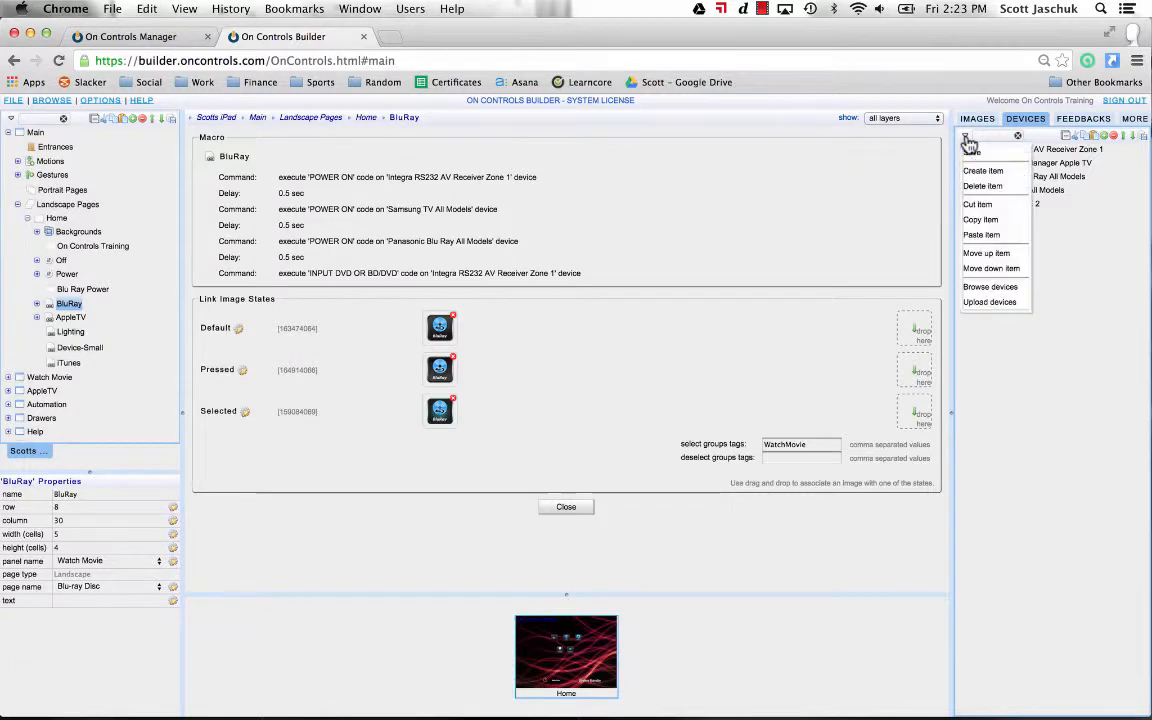
left_click(972, 292)
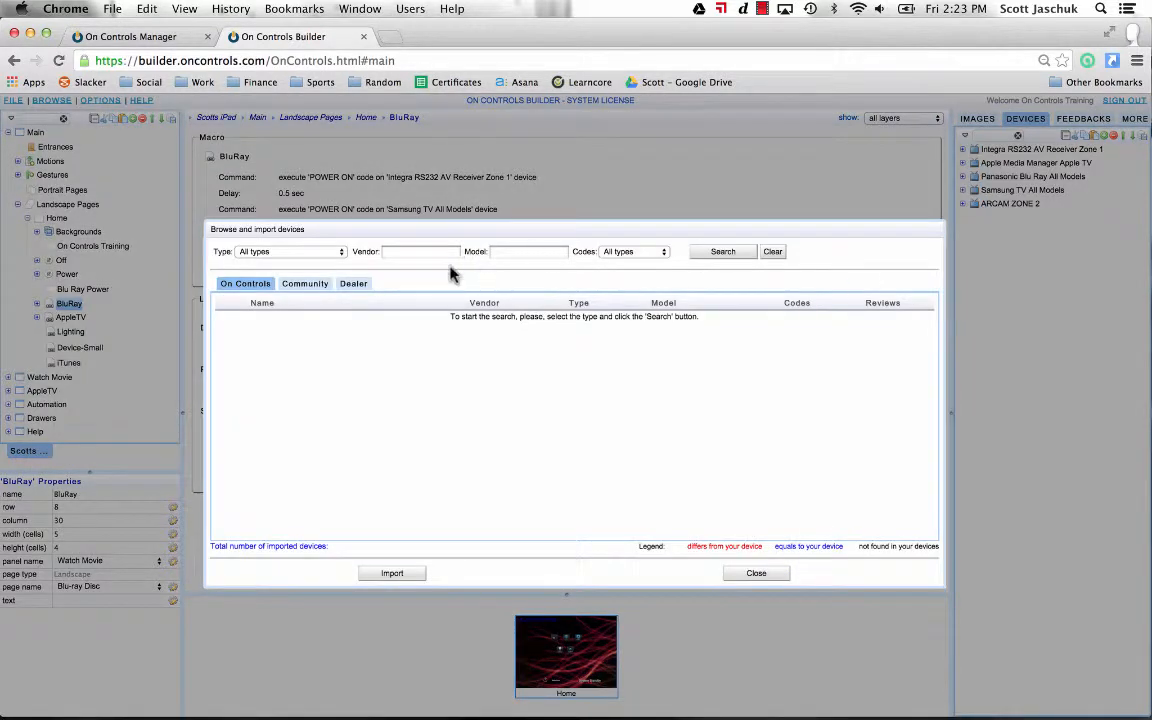
left_click(411, 251)
type("atlona")
left_click(712, 254)
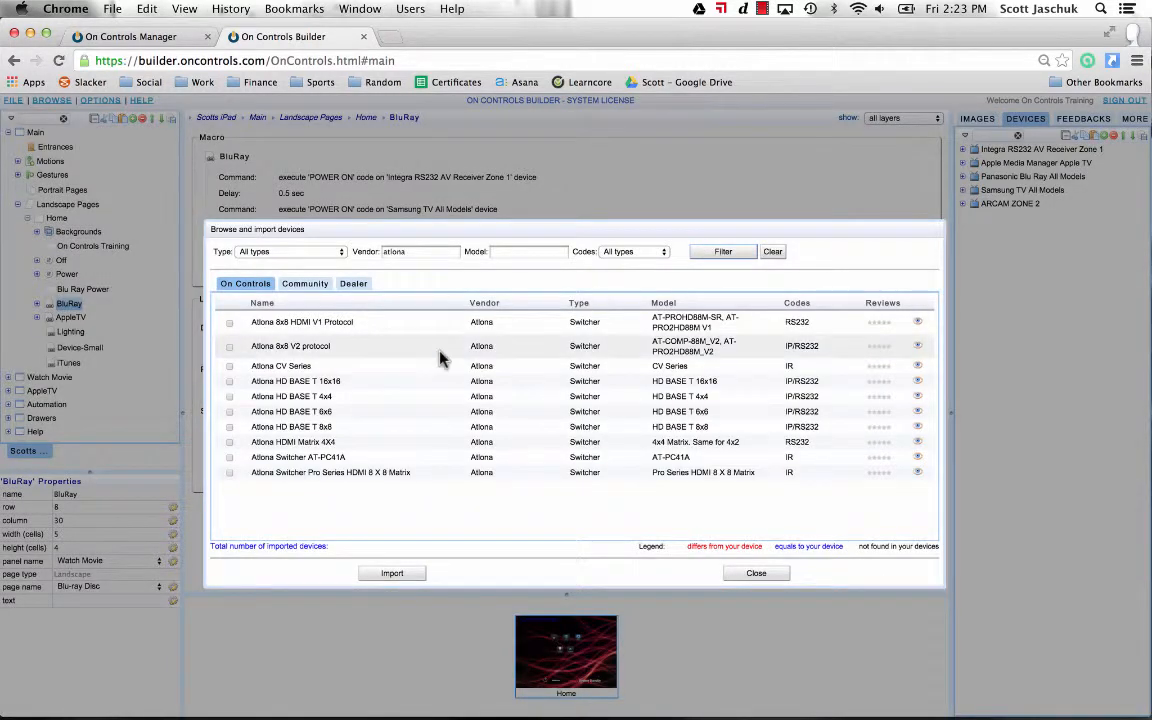
left_click(229, 398)
left_click(392, 573)
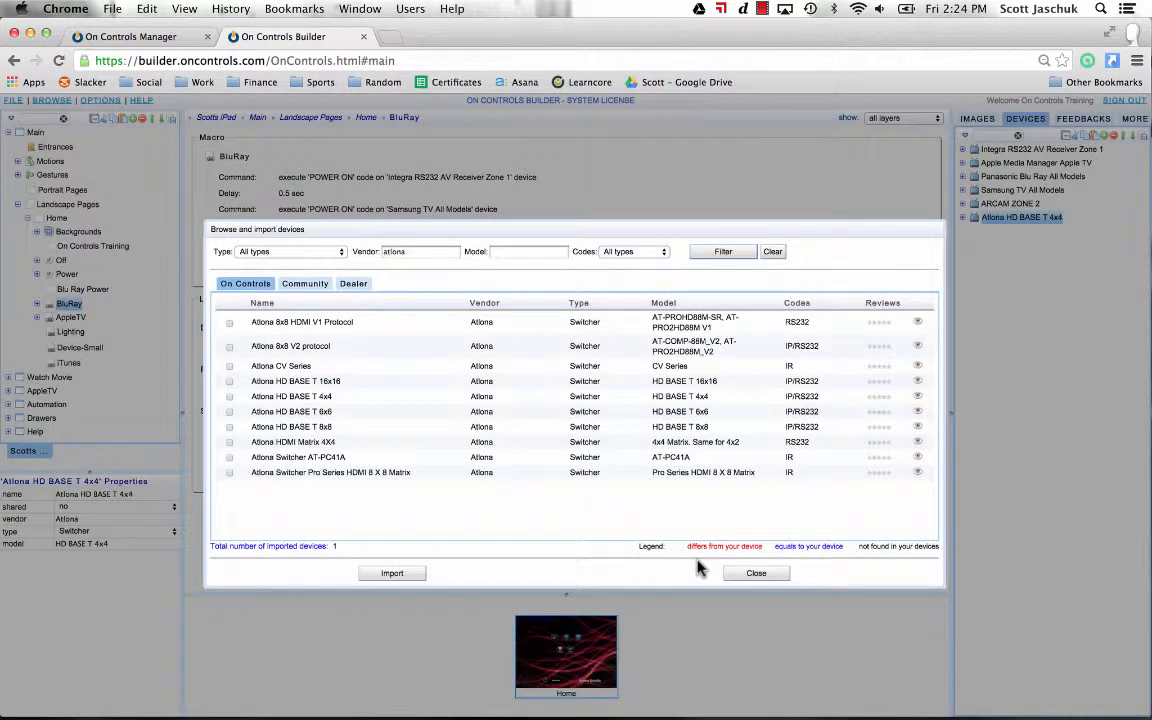
left_click(737, 574)
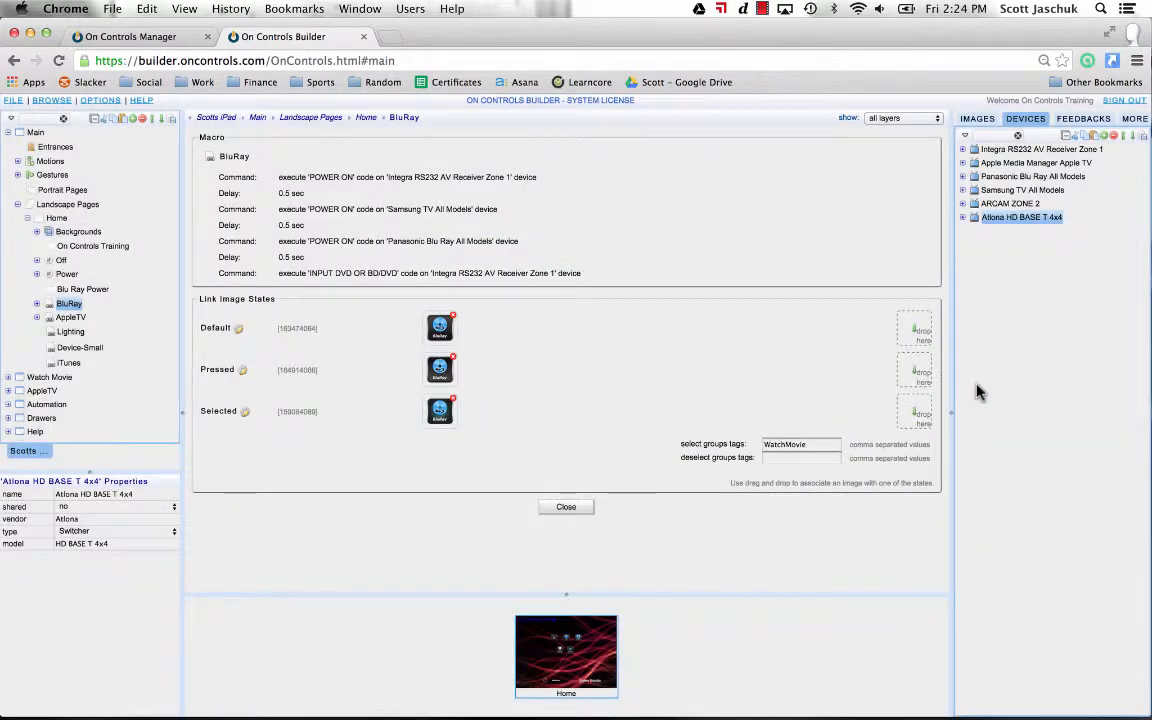
- Add the Atlona HD BASE T 4x4 network code IN 1 OUT 1 to the end of the BluRay macro
left_click(964, 219)
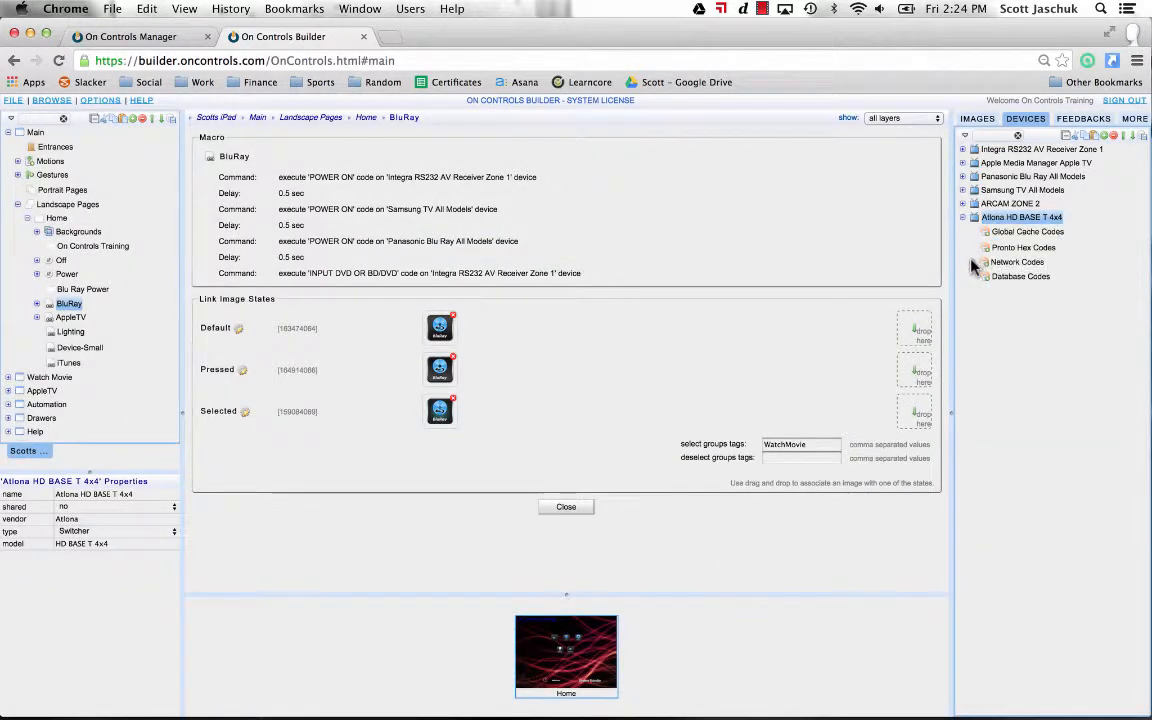
left_click(975, 263)
left_click(1015, 308)
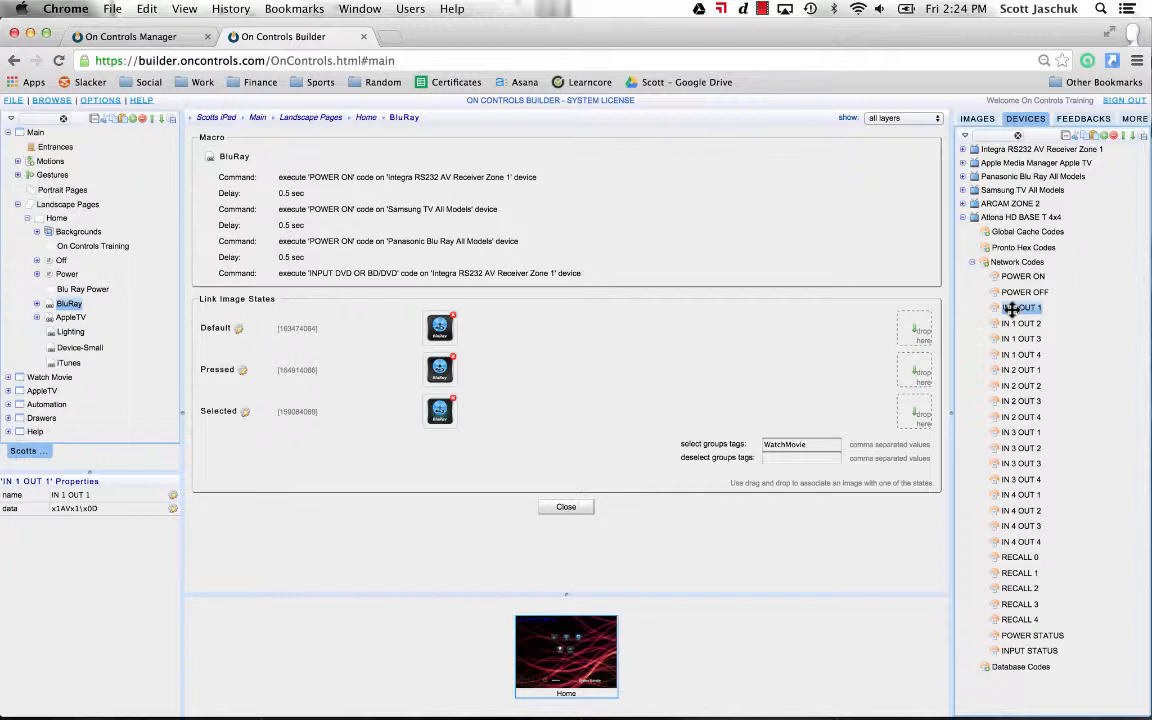
left_click_drag(1001, 313, 229, 157)
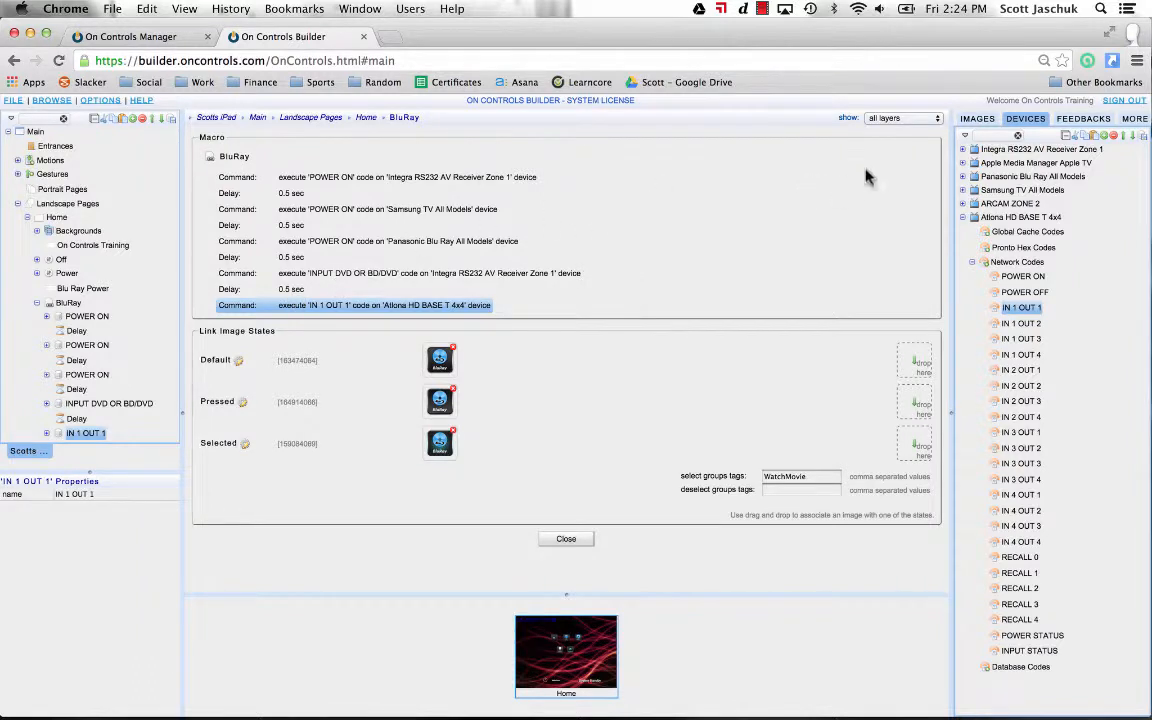
- Replace the Pressed state image of the BluRay link with the PS3 image from the Activities-Mesh-x1-Pressed library
left_click(978, 119)
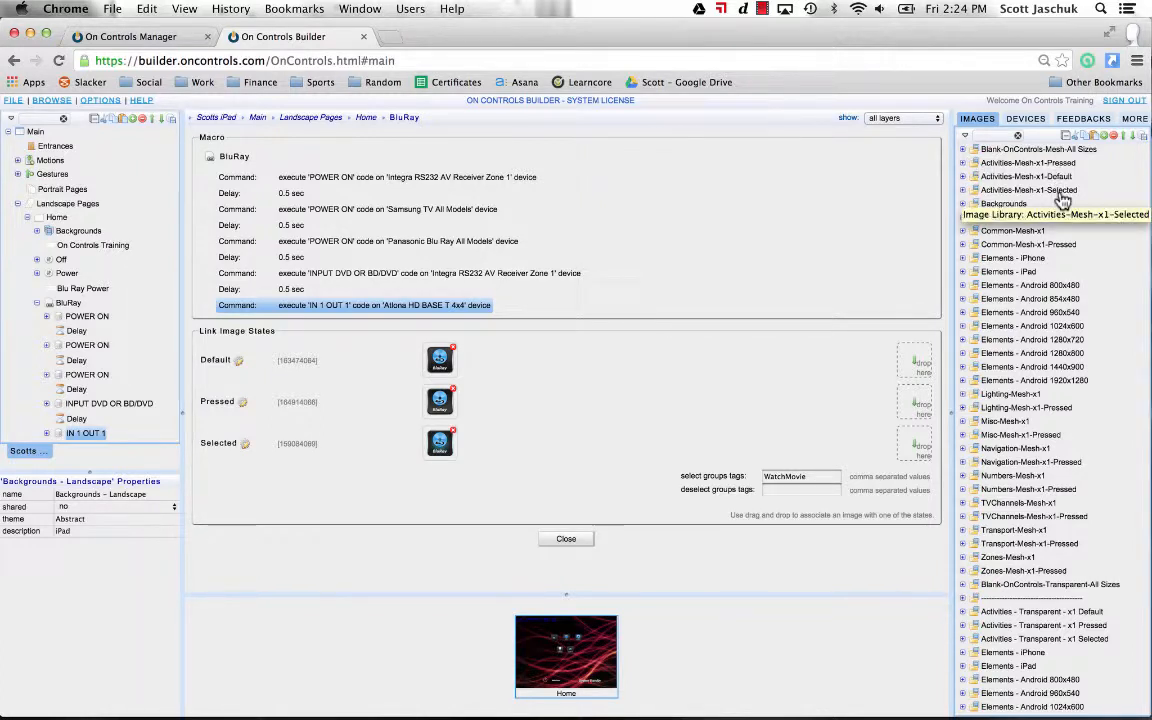
left_click(965, 165)
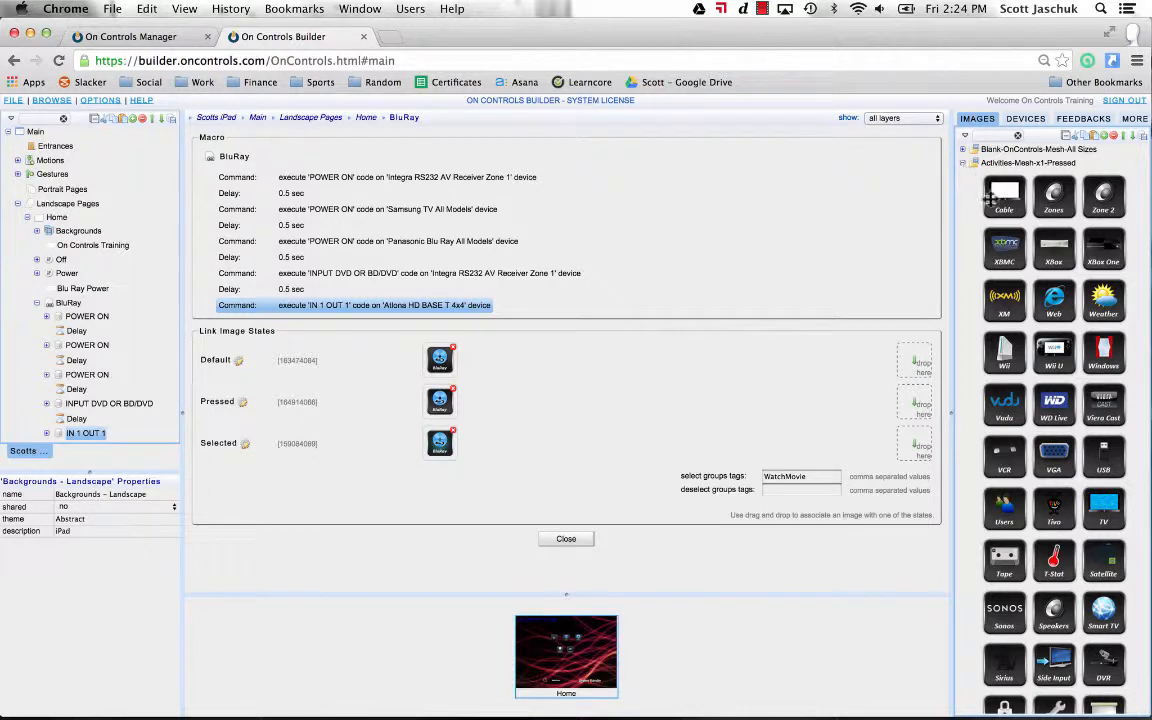
scroll(1040, 352, "down", 1)
scroll(1040, 352, "down", 5)
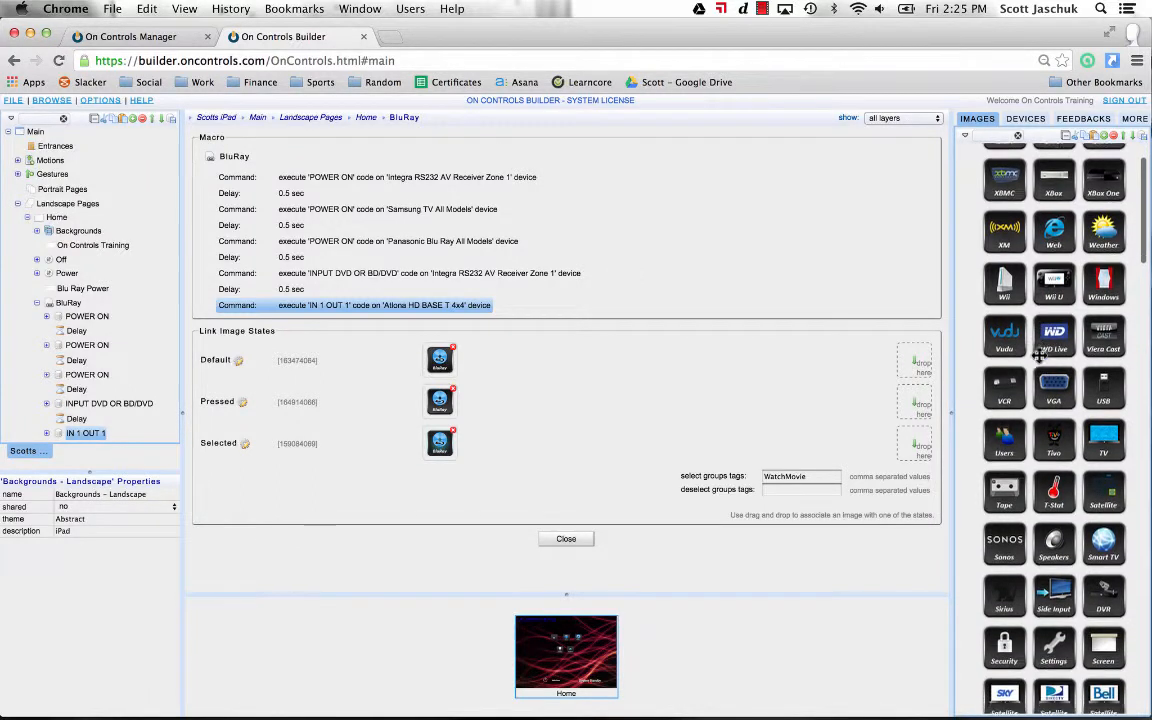
scroll(1040, 352, "down", 2)
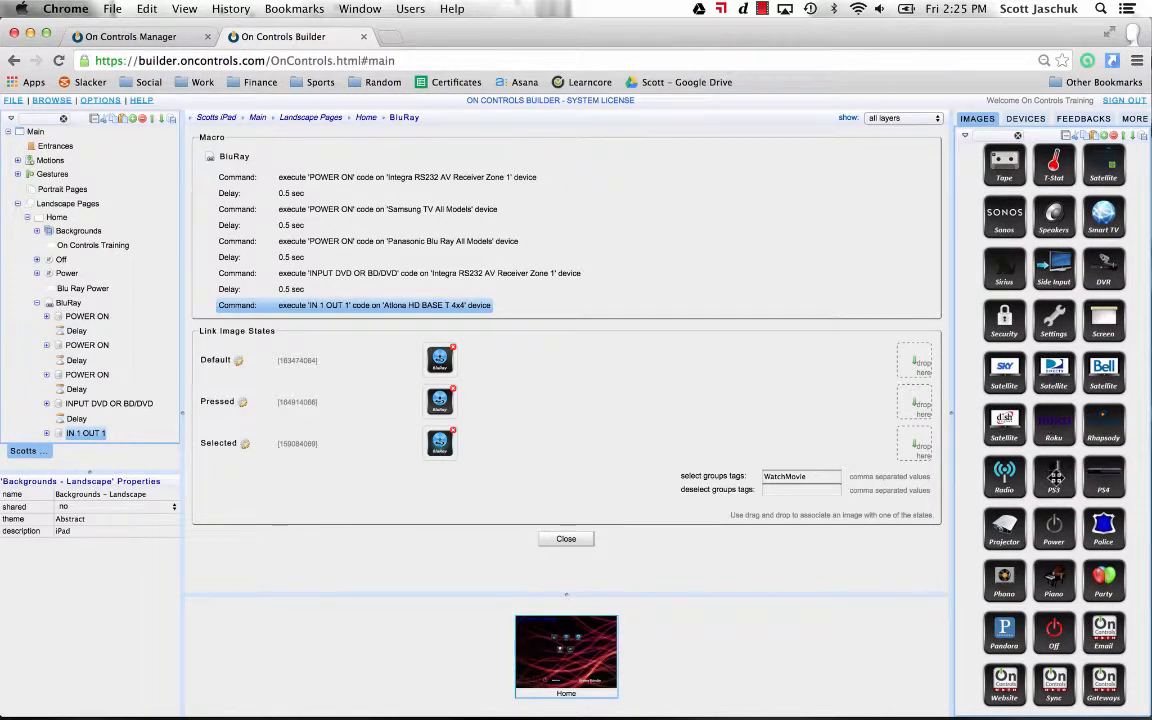
left_click(1055, 476)
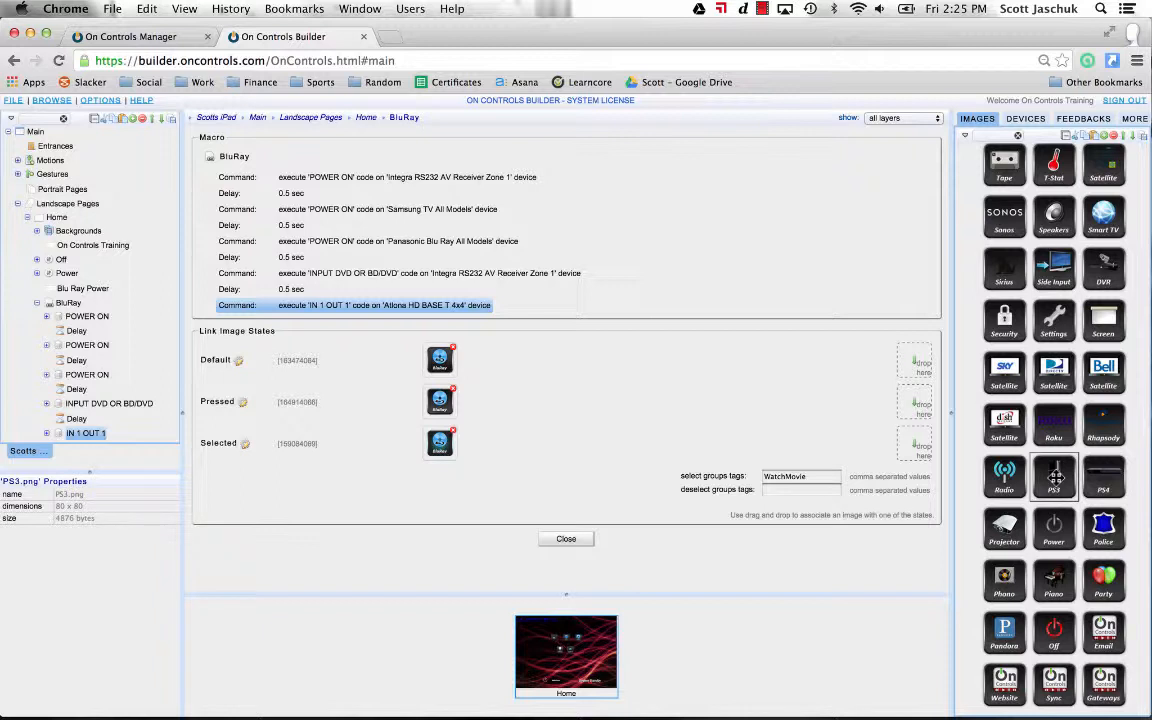
left_click_drag(1055, 478, 447, 427)
left_click_drag(1055, 478, 435, 405)
- Replace the Default state image of the BluRay link with the PS3 image from the Activities-Mesh-x1-Default library
left_click(1066, 138)
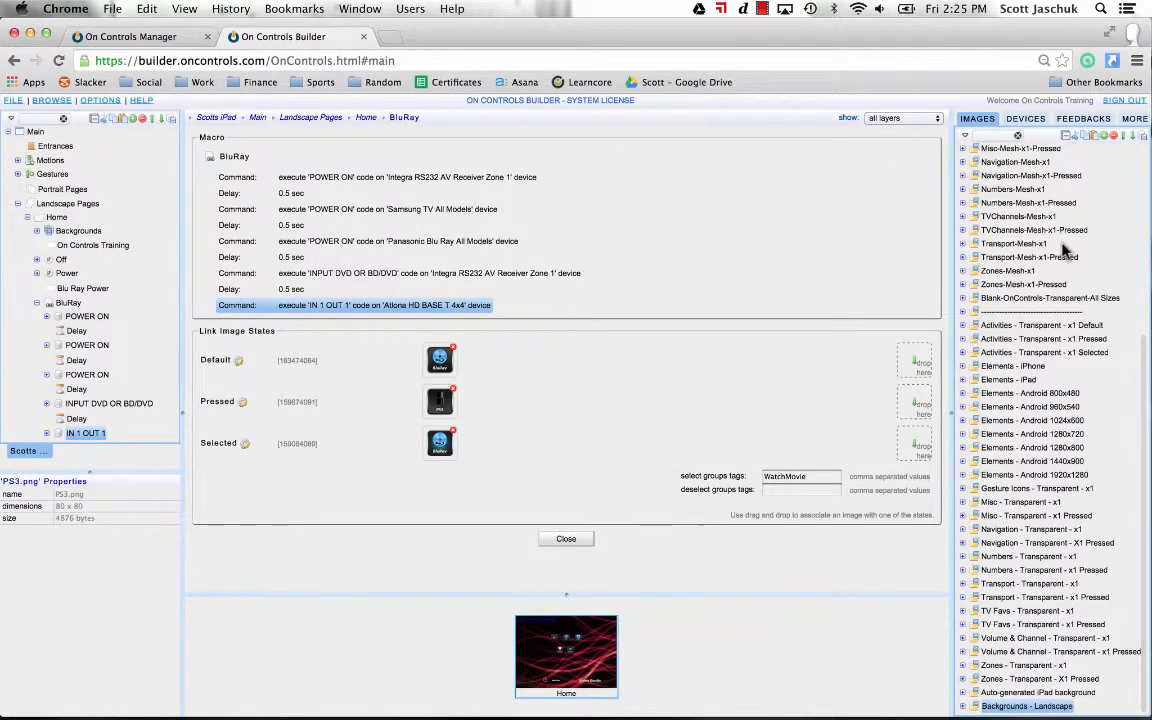
scroll(1050, 190, "up", 10)
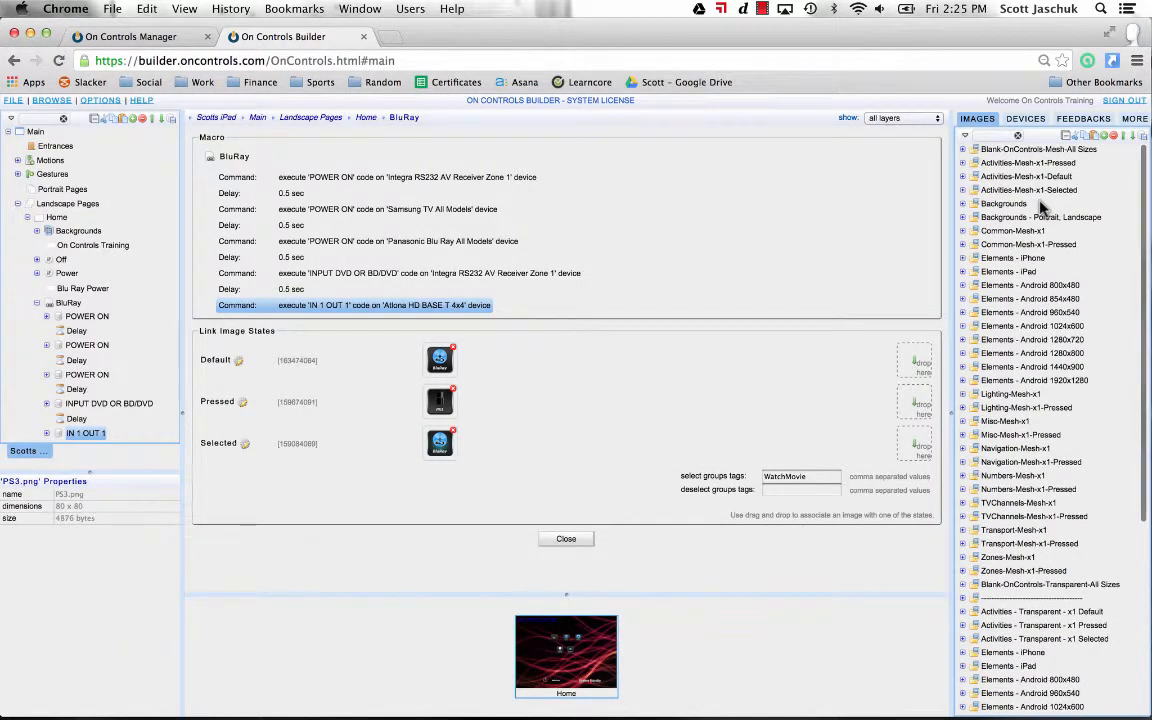
left_click(1029, 178)
double_click(1029, 180)
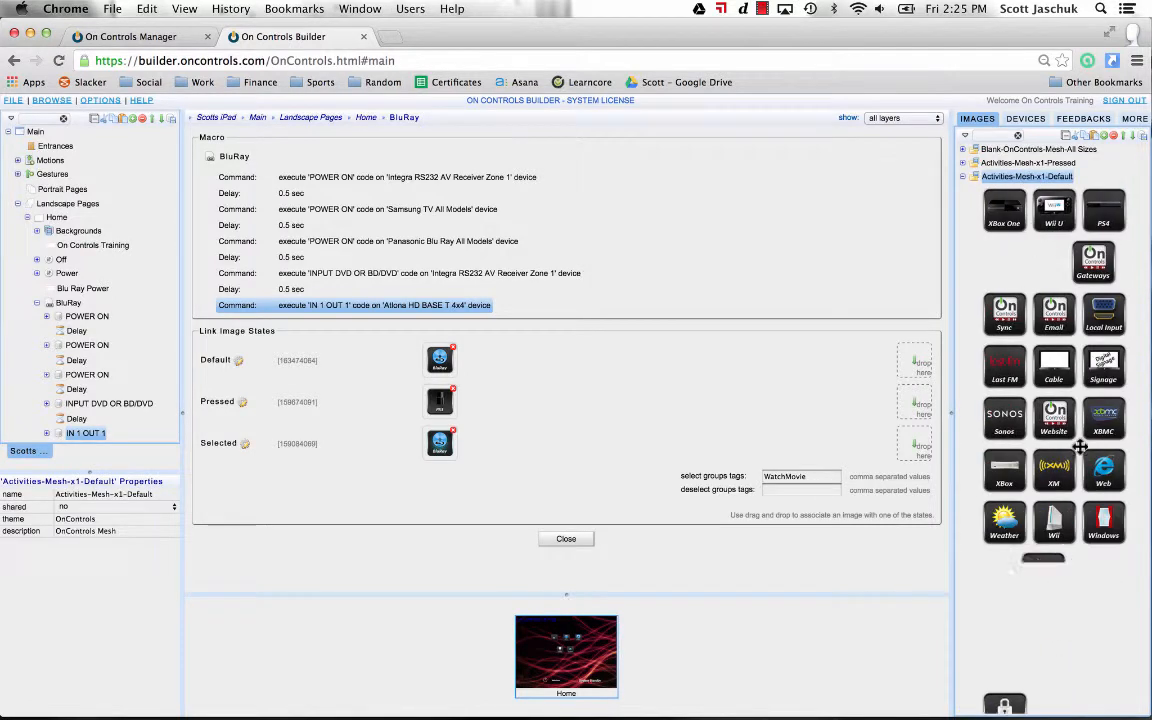
scroll(1081, 447, "down", 5)
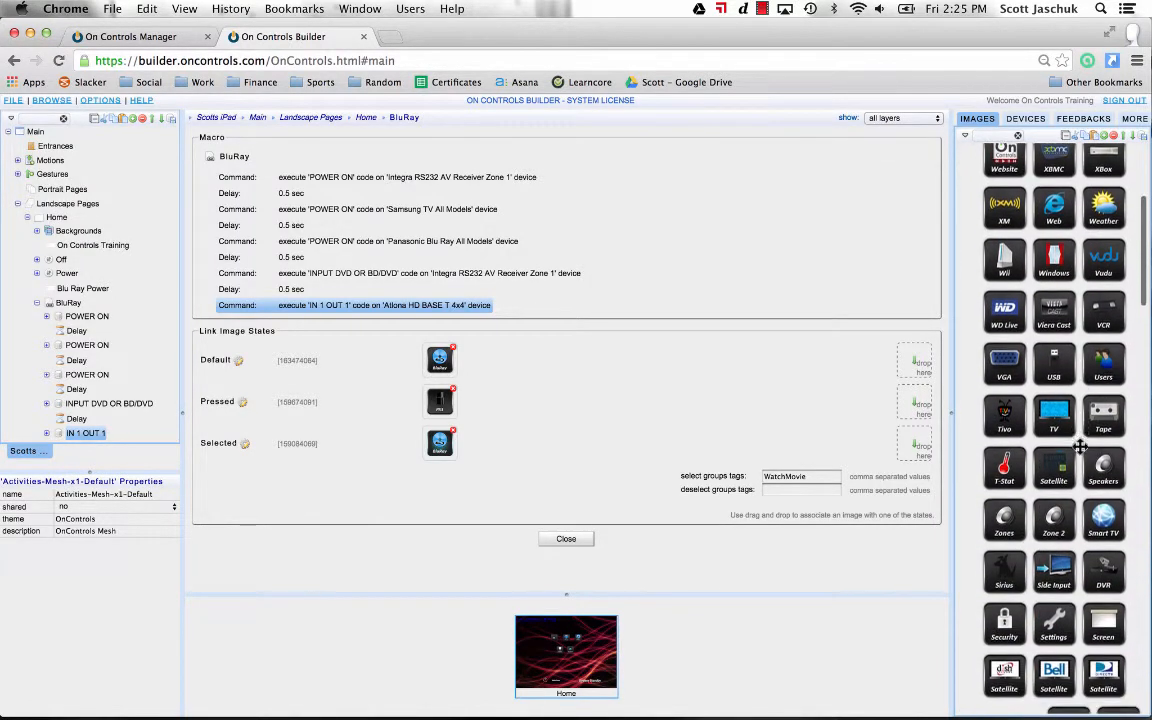
scroll(1081, 447, "down", 2)
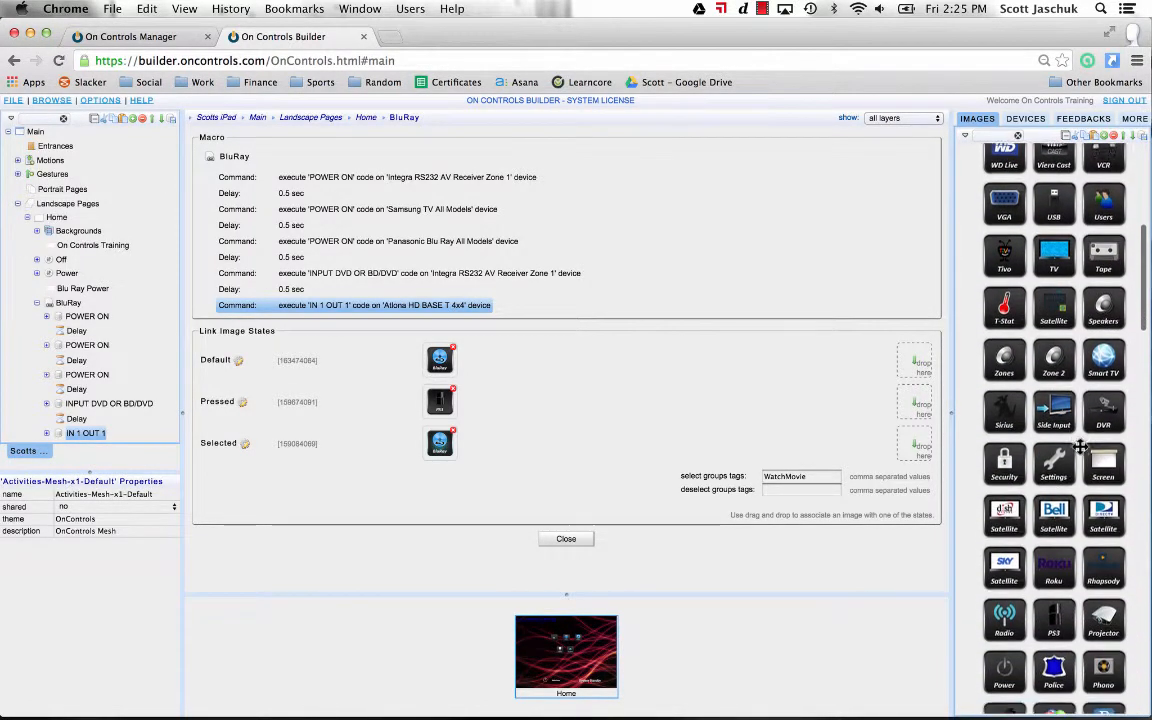
left_click_drag(1055, 575, 444, 365)
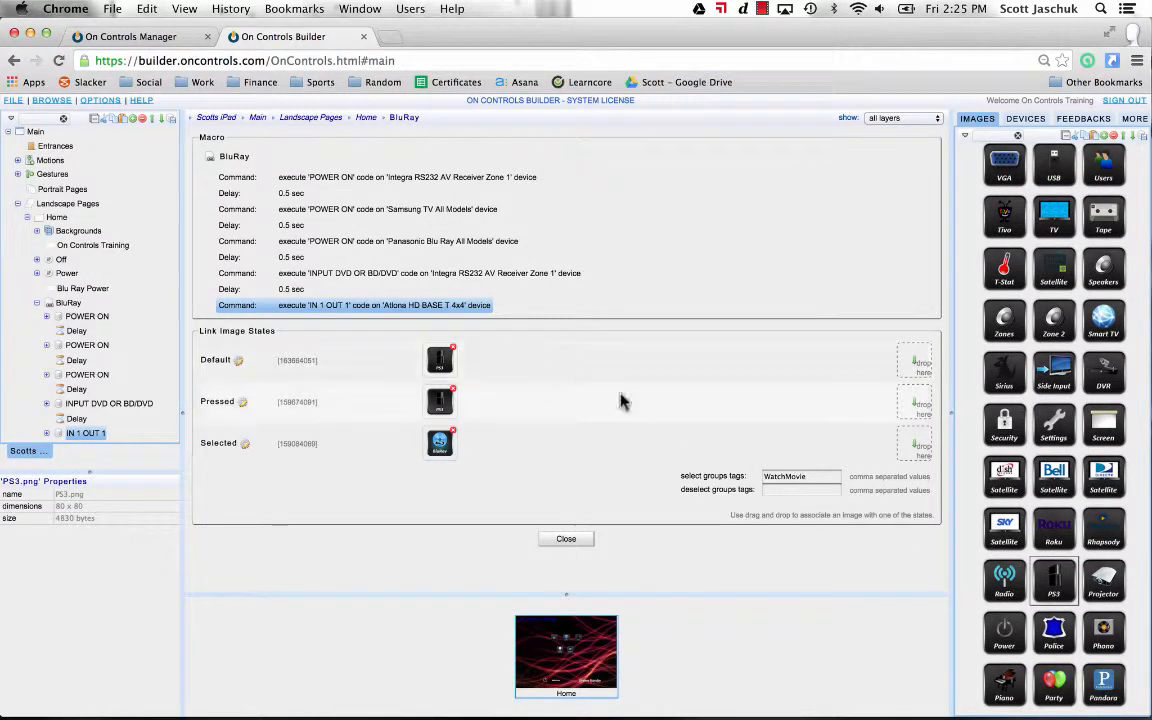
- Replace the Selected state image with PS3 from the Activities-Mesh-x1-Selected library, and close the BluRay macro and image state editor
scroll(1016, 397, "up", 8)
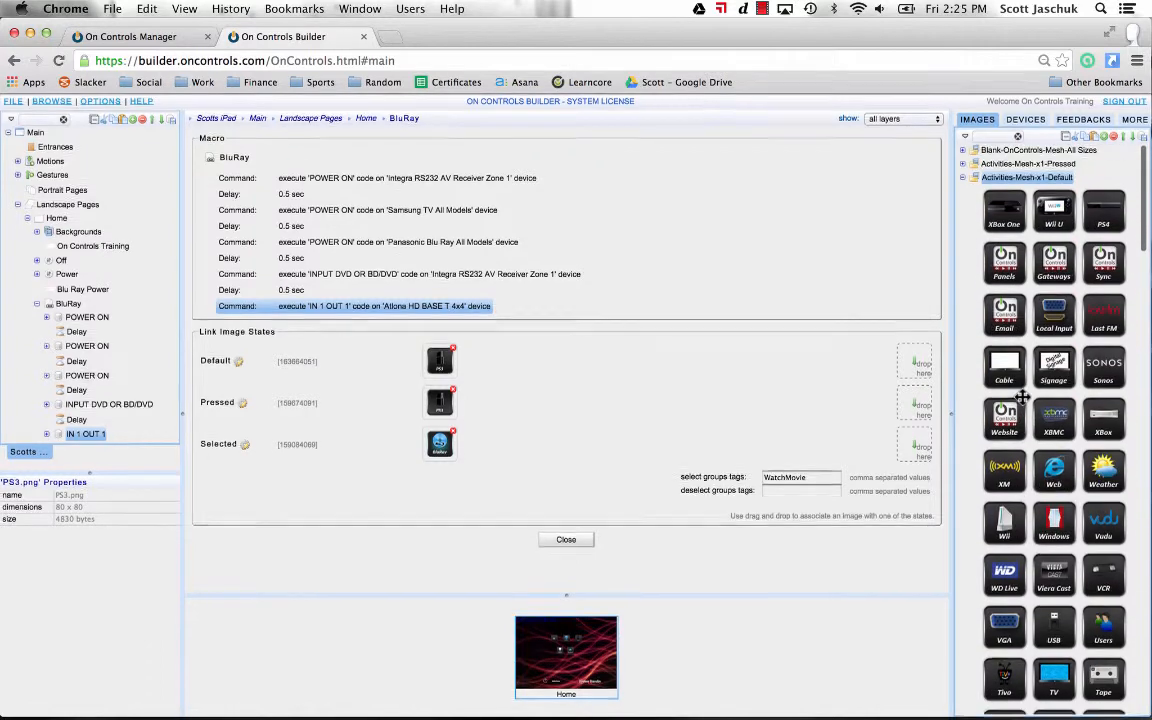
left_click(1066, 140)
left_click(1049, 193)
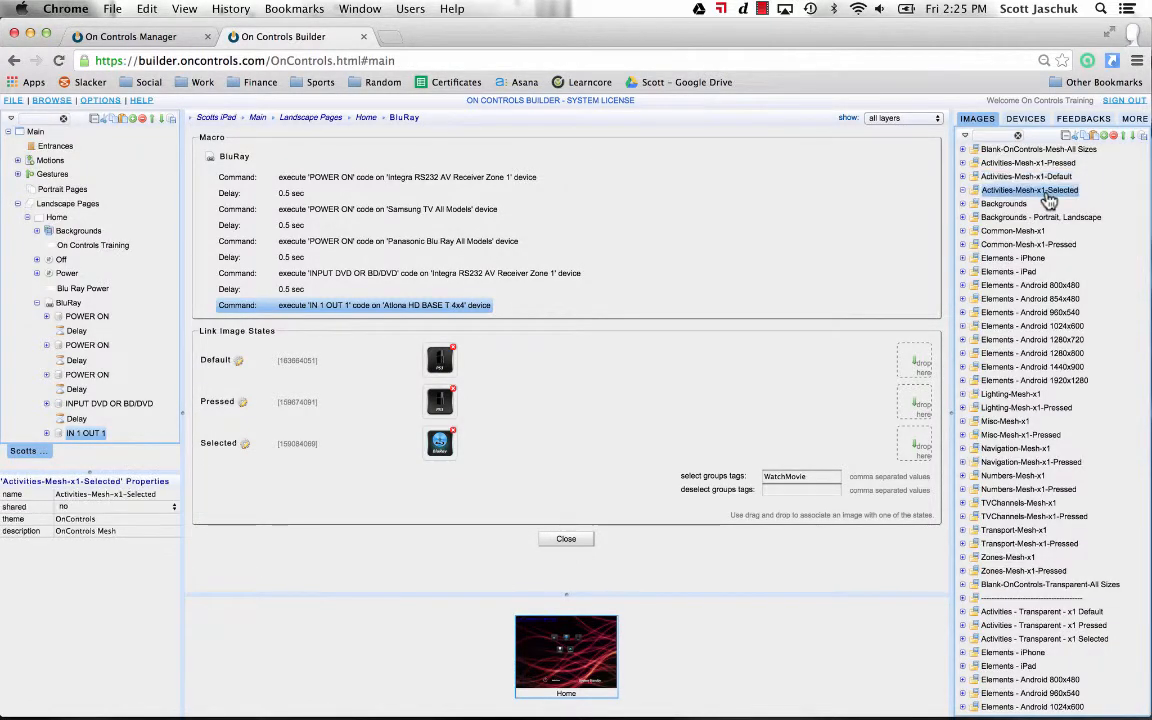
left_click(1049, 196)
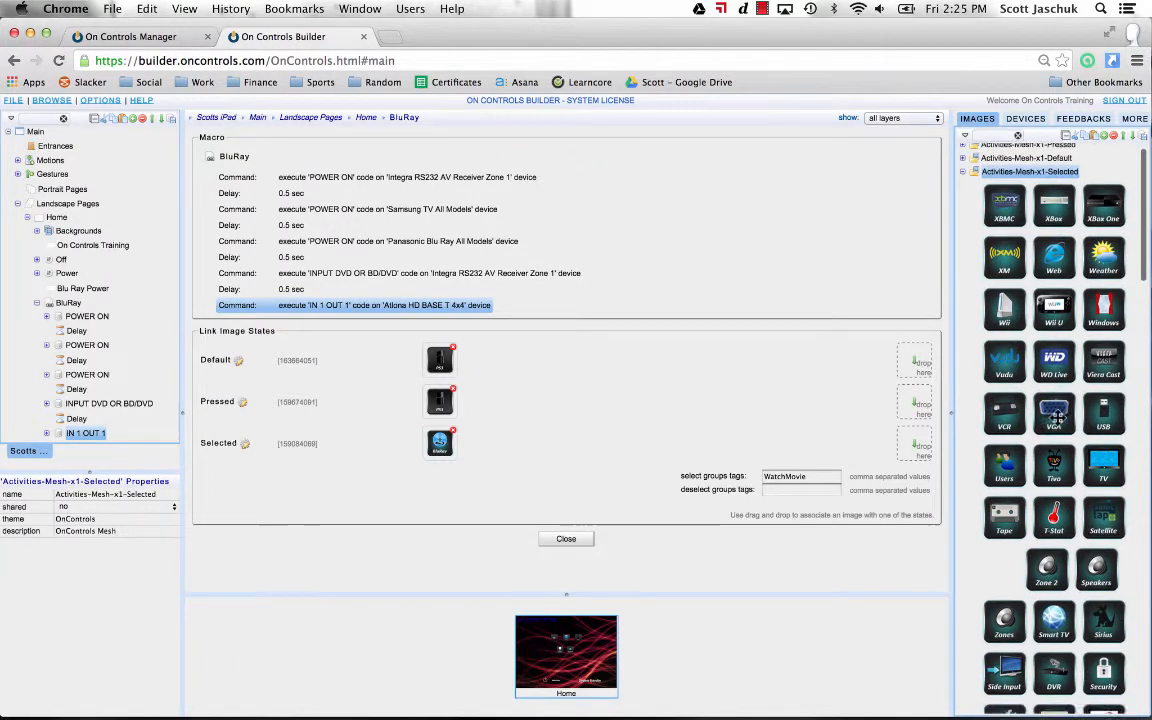
scroll(1057, 417, "down", 5)
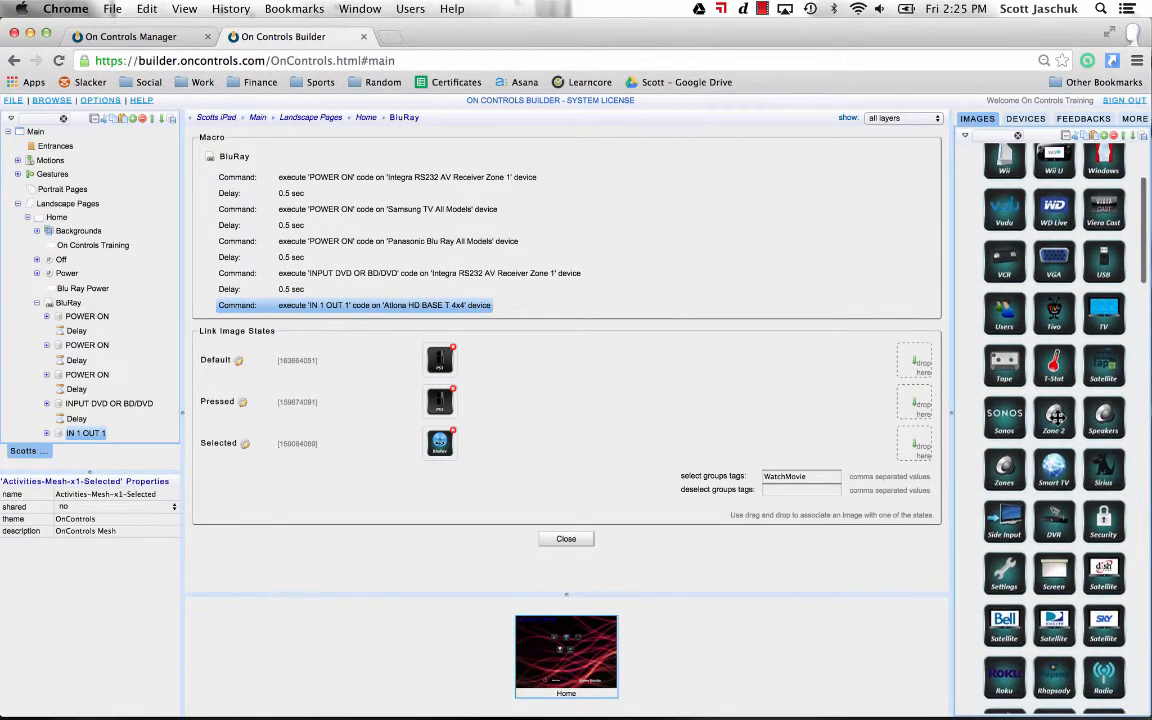
scroll(990, 420, "down", 4)
left_click(1003, 606)
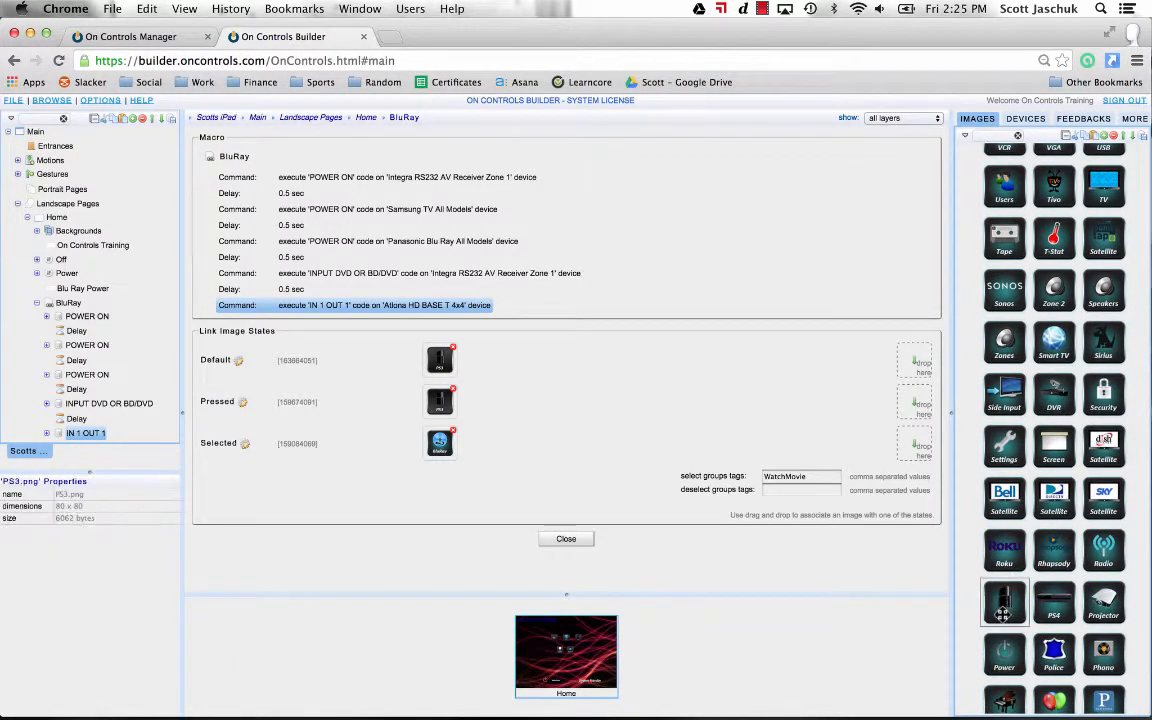
left_click_drag(1003, 606, 439, 456)
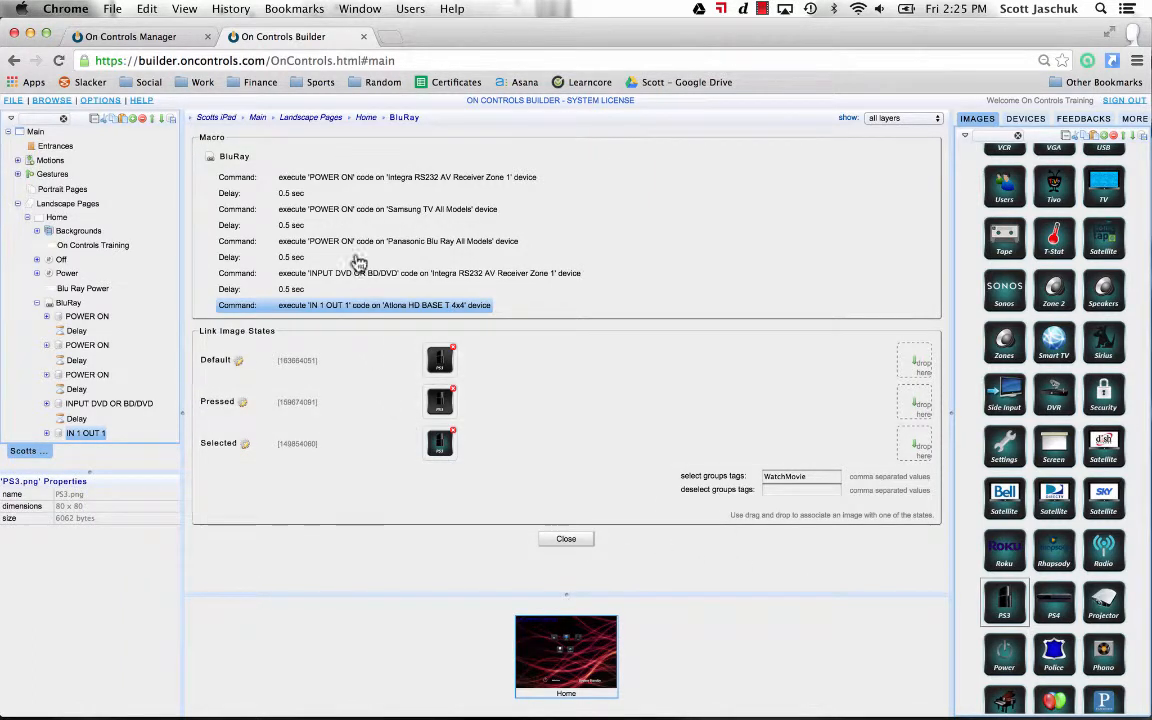
left_click(566, 539)
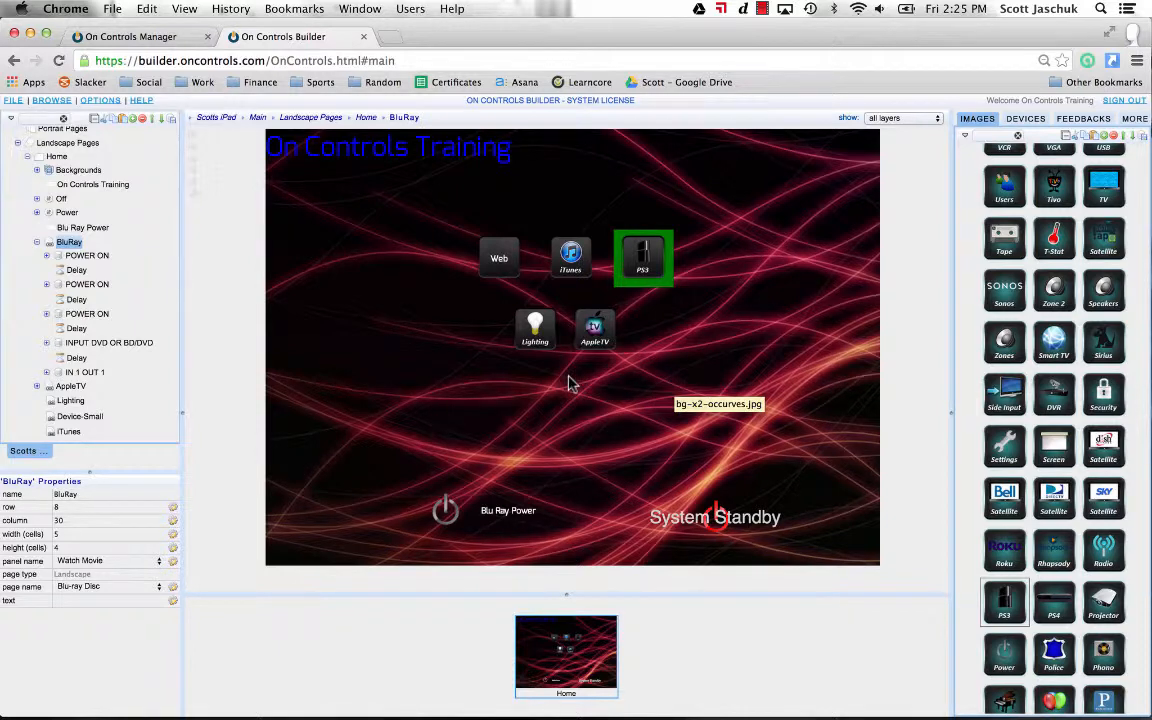
- Replace the PS3 icon on the Home page with the BluRay image from the Activities - Transparent - x1 Default library
left_click(1066, 137)
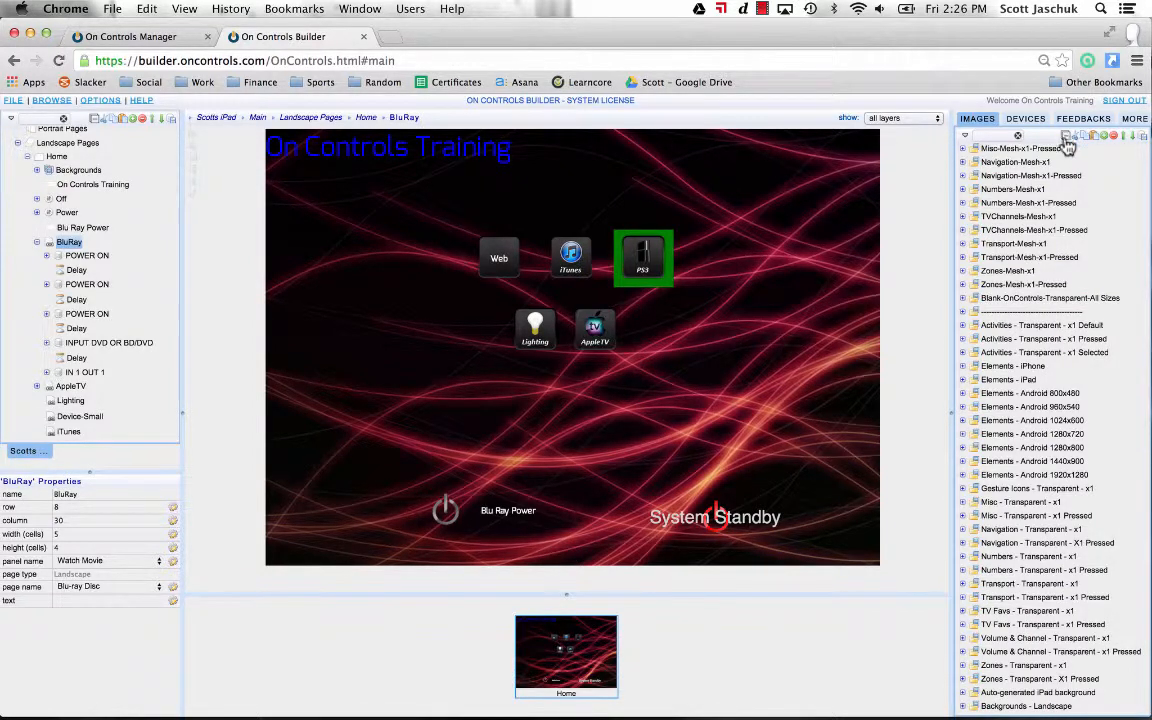
double_click(1028, 326)
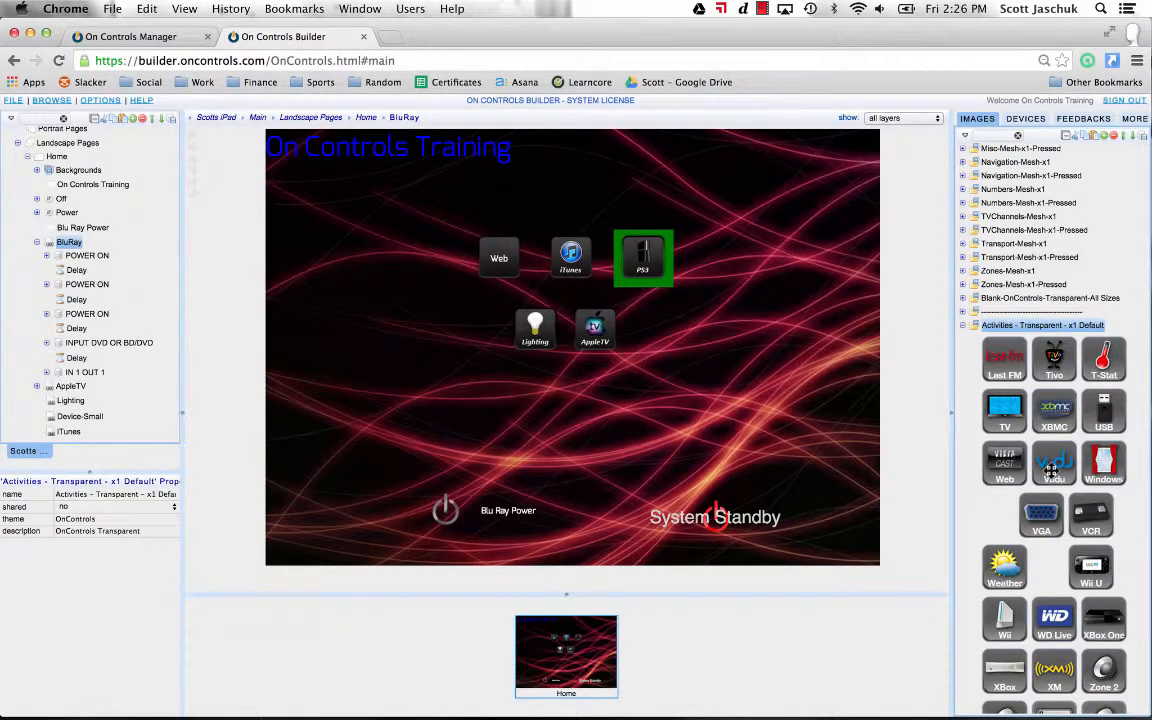
scroll(1052, 469, "down", 10)
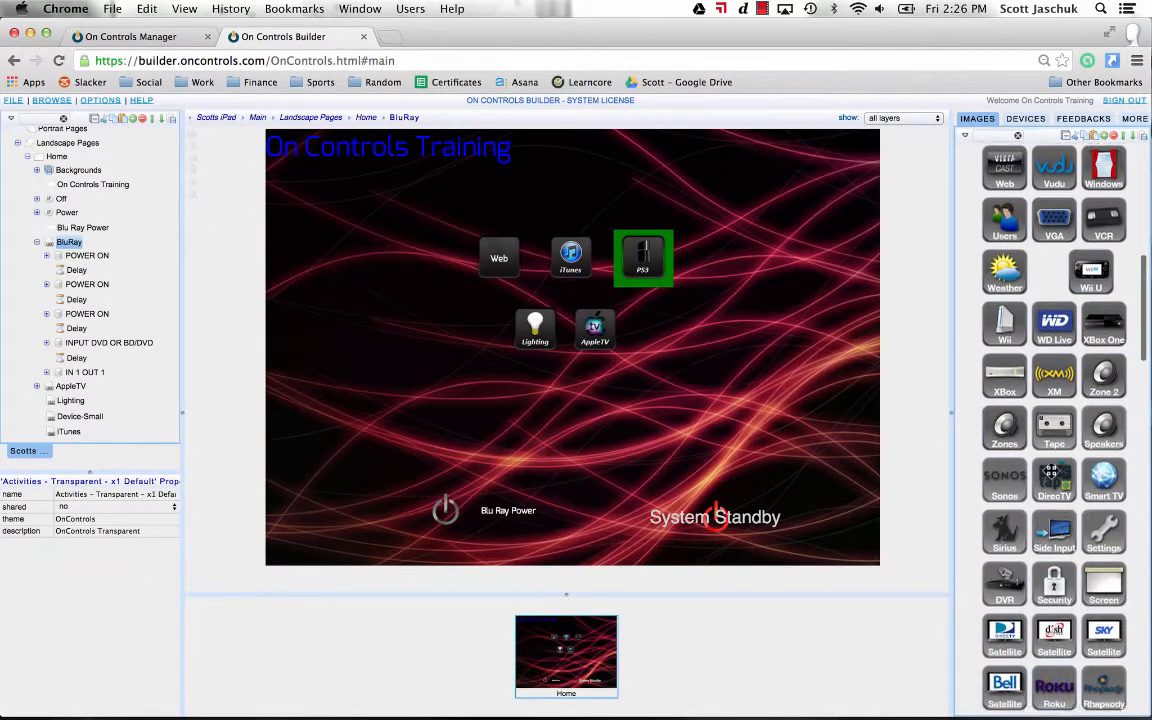
scroll(1051, 470, "down", 12)
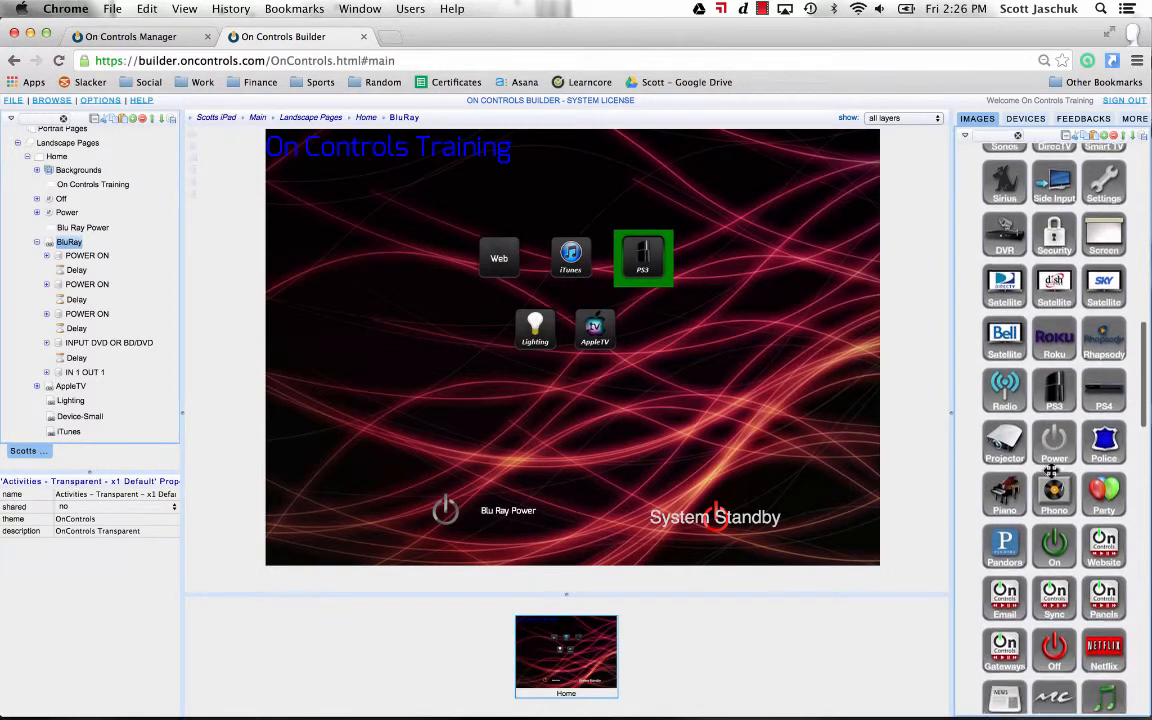
scroll(1052, 470, "down", 15)
left_click_drag(1104, 625, 644, 259)
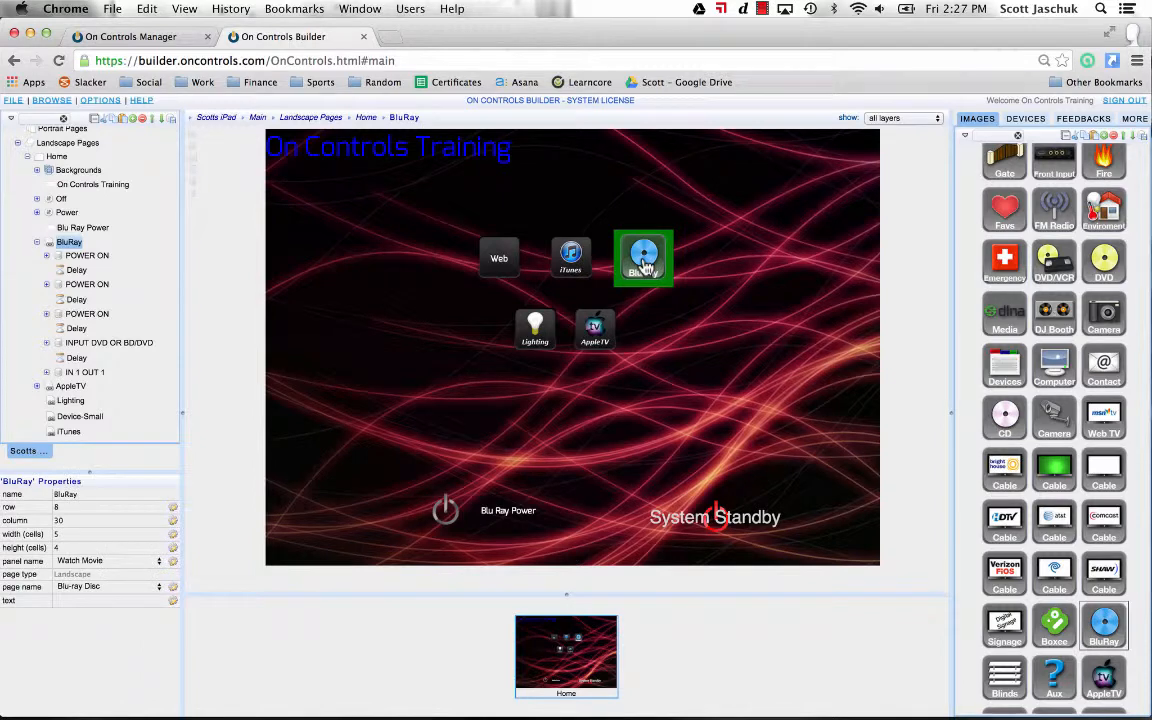
- Apply the BluRay image from the Activities - Transparent - x1 Pressed library to the Home page's BluRay icon
left_click(1067, 138)
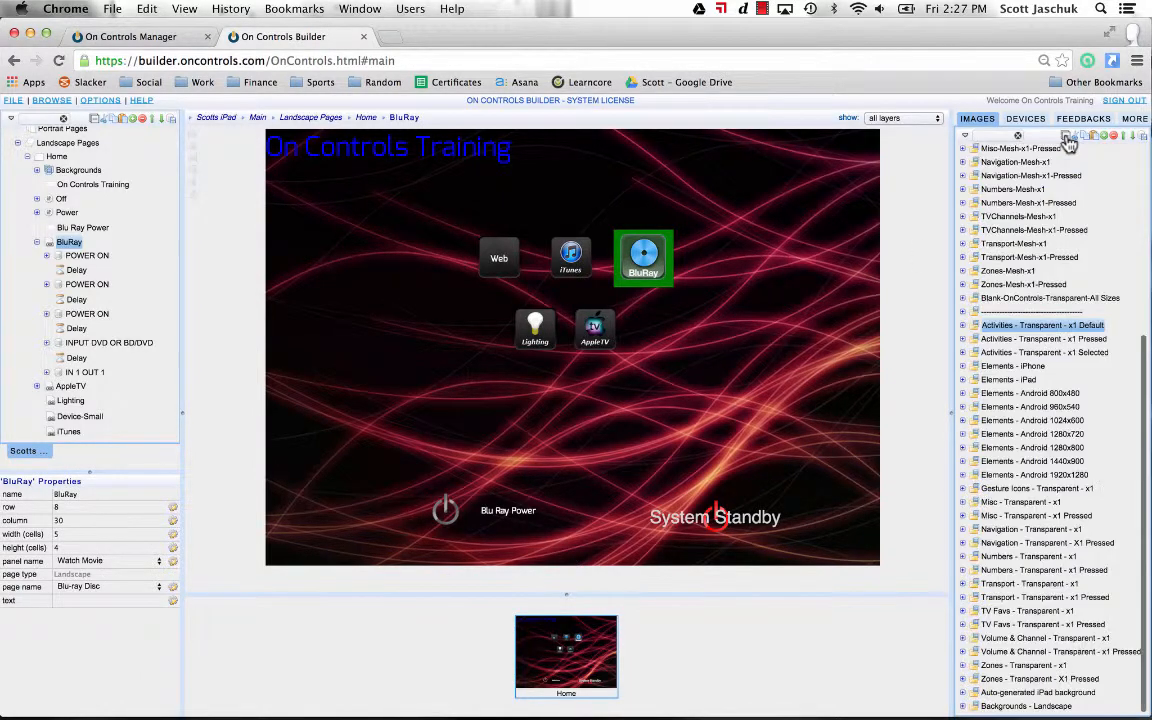
left_click(1040, 340)
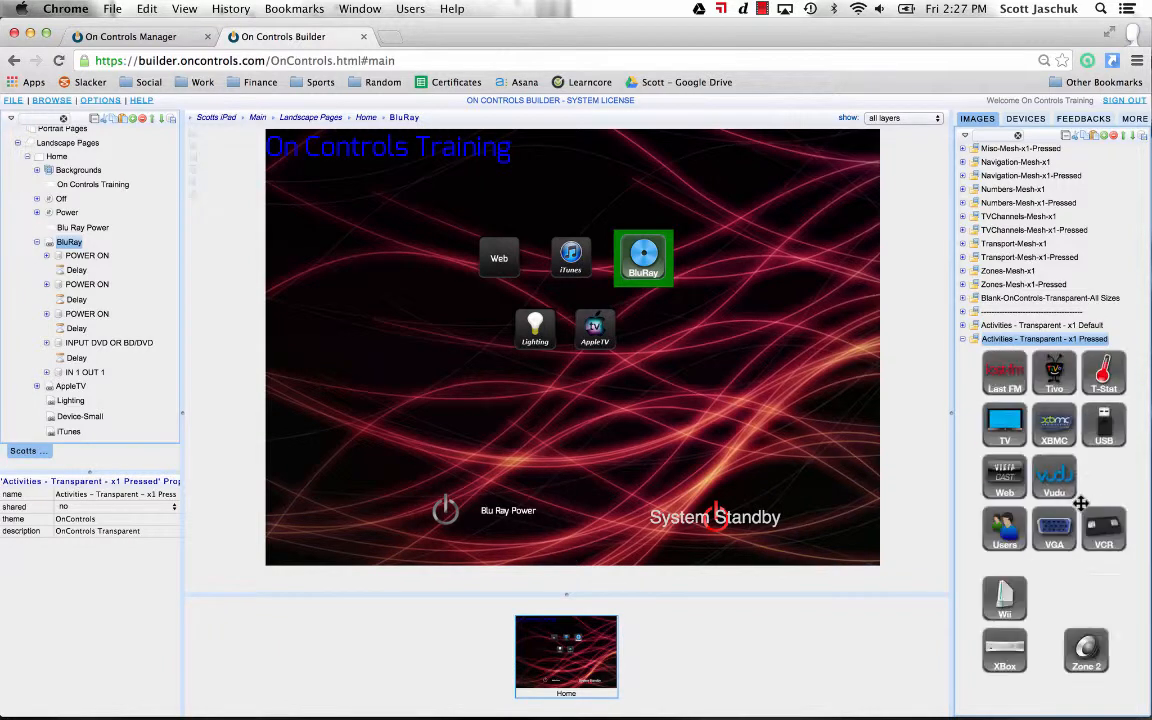
scroll(1105, 600, "down", 10)
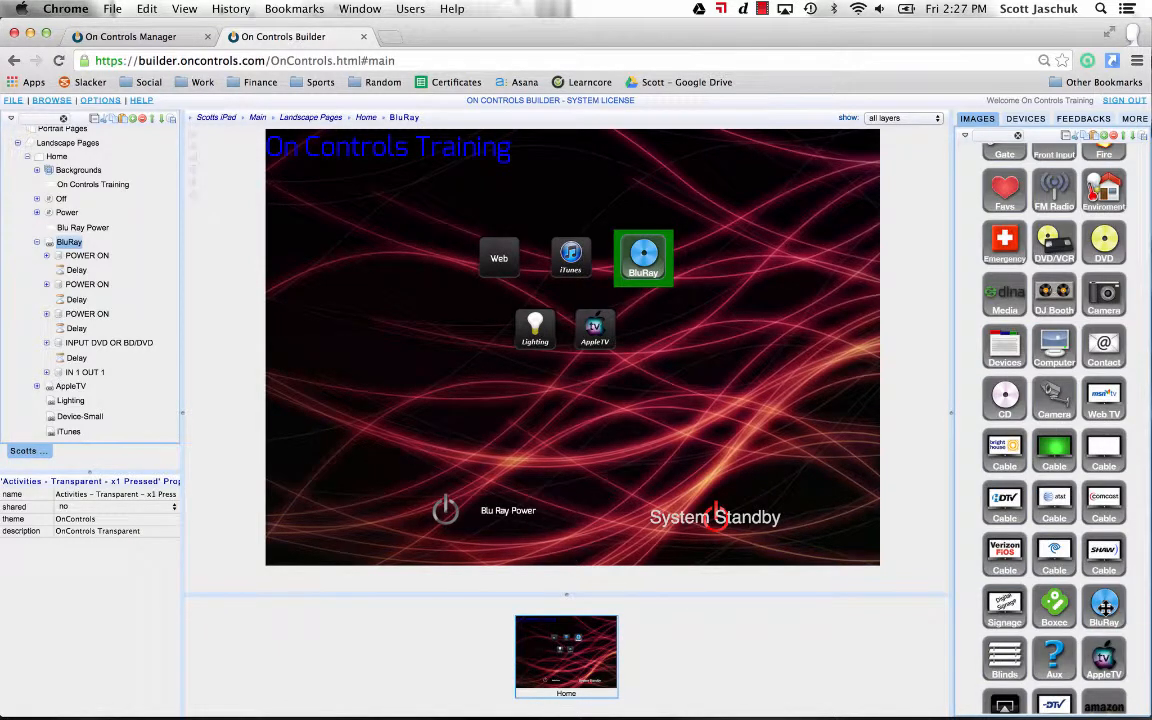
left_click_drag(1105, 605, 645, 258)
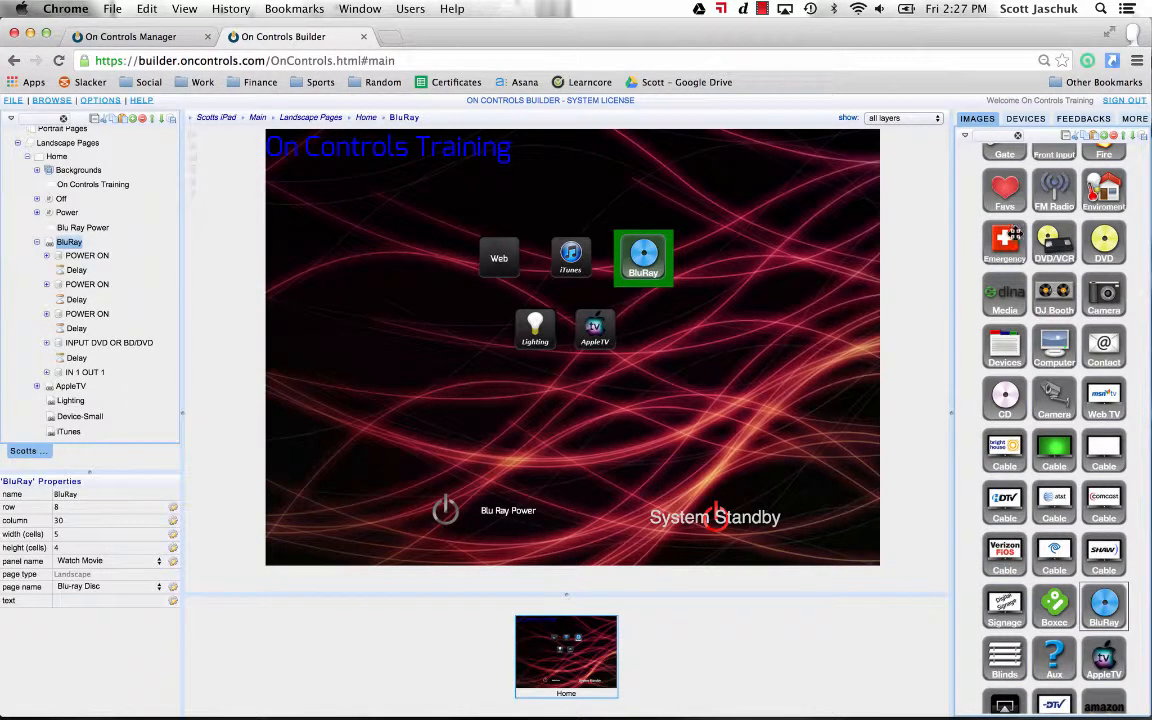
- Apply the BluRay image from the Activities - Transparent - x1 Selected library to the Home page's BluRay icon and deselect the icon
left_click(1068, 138)
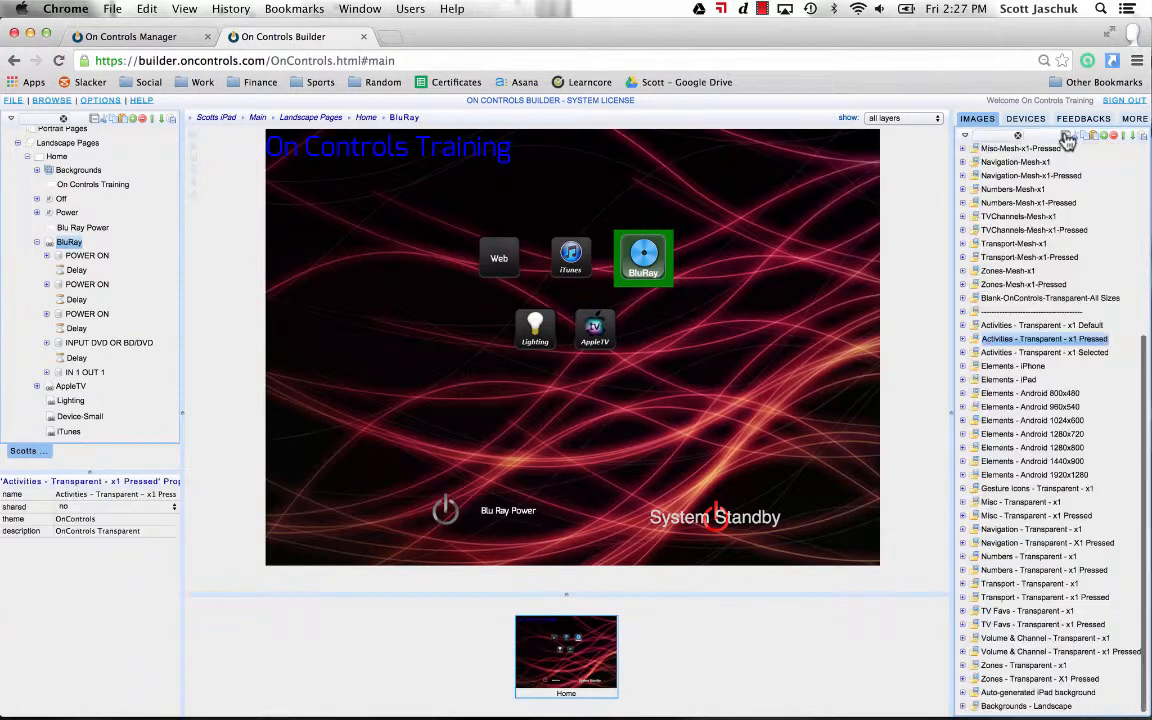
left_click(1056, 353)
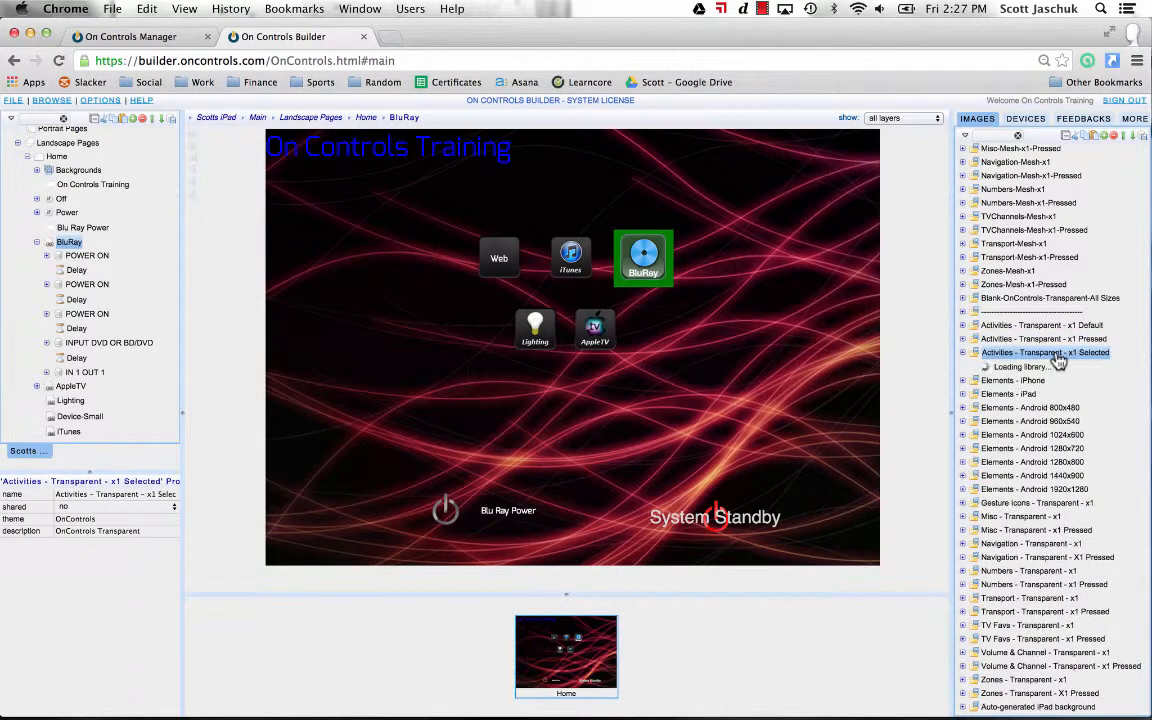
scroll(1081, 518, "down", 15)
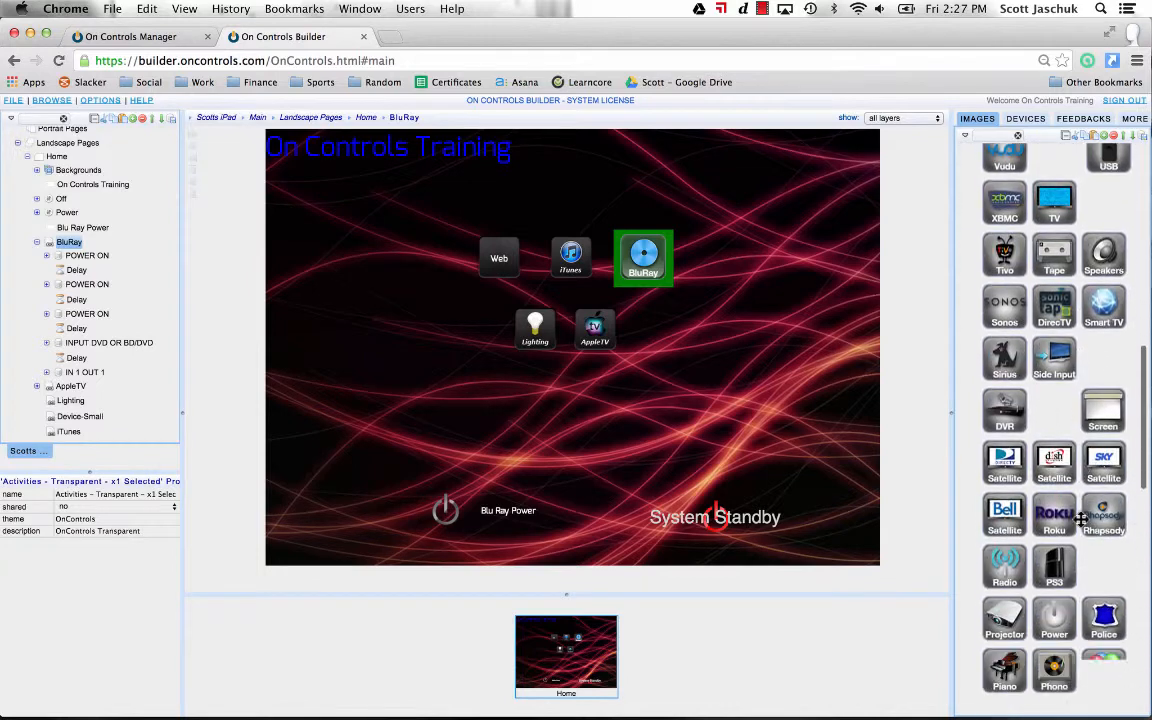
scroll(1081, 518, "down", 15)
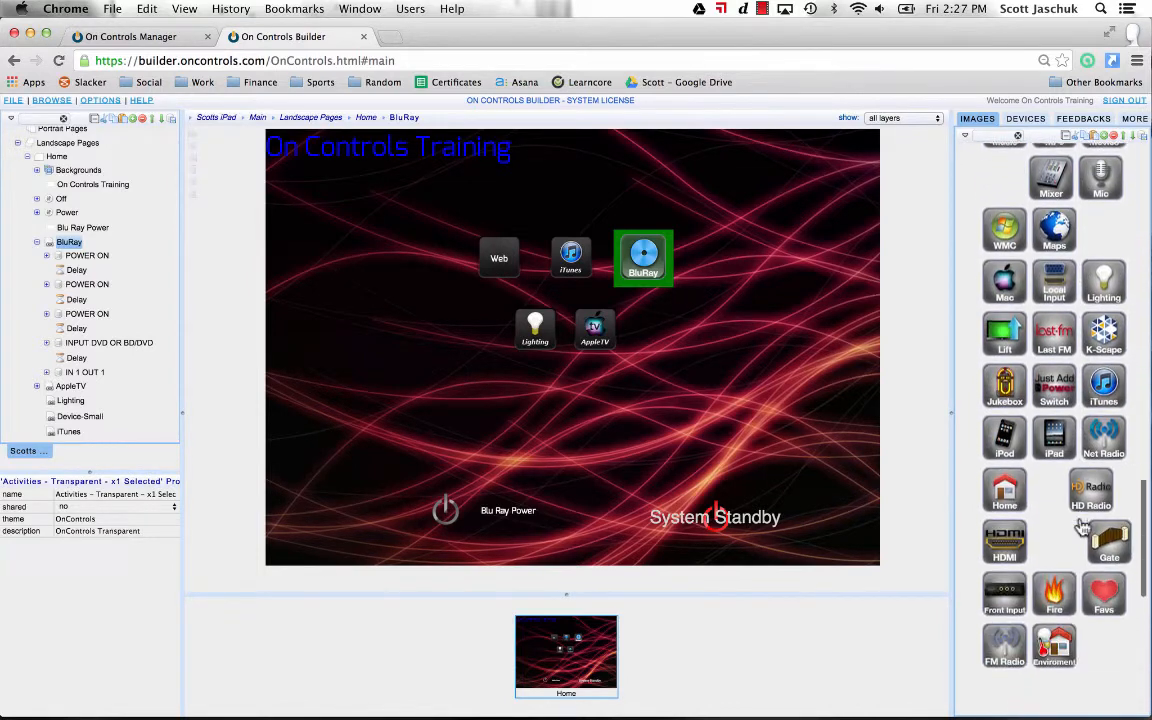
scroll(1081, 518, "down", 5)
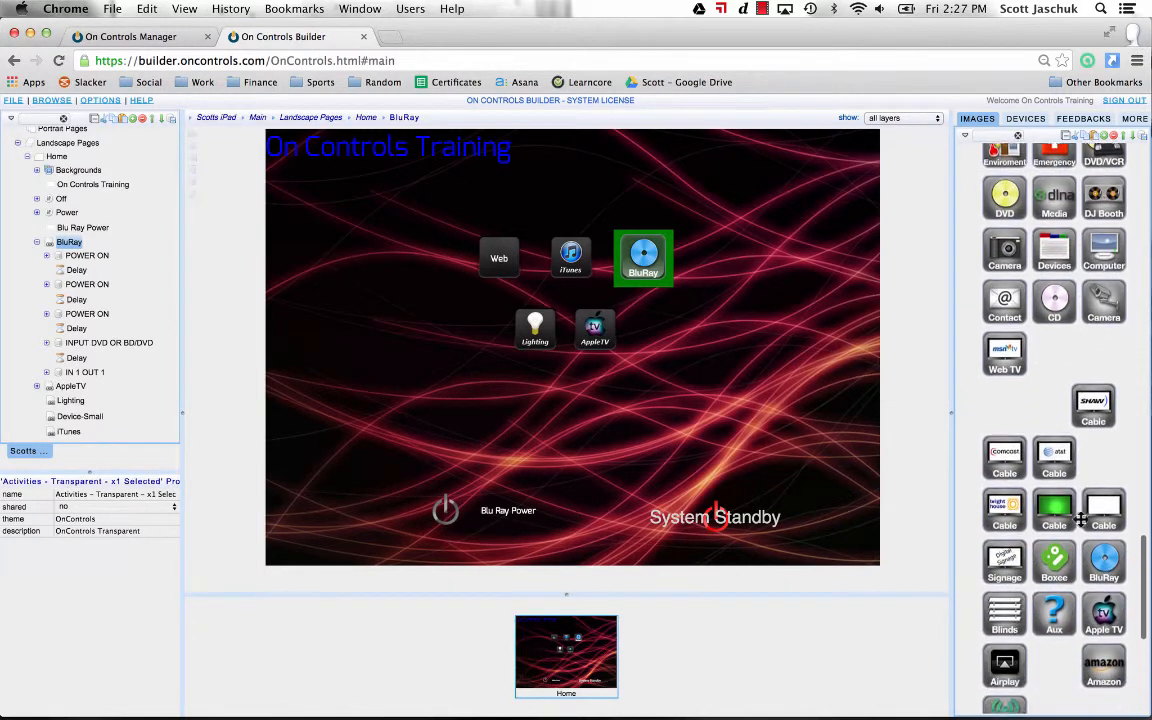
left_click_drag(1103, 463, 650, 260)
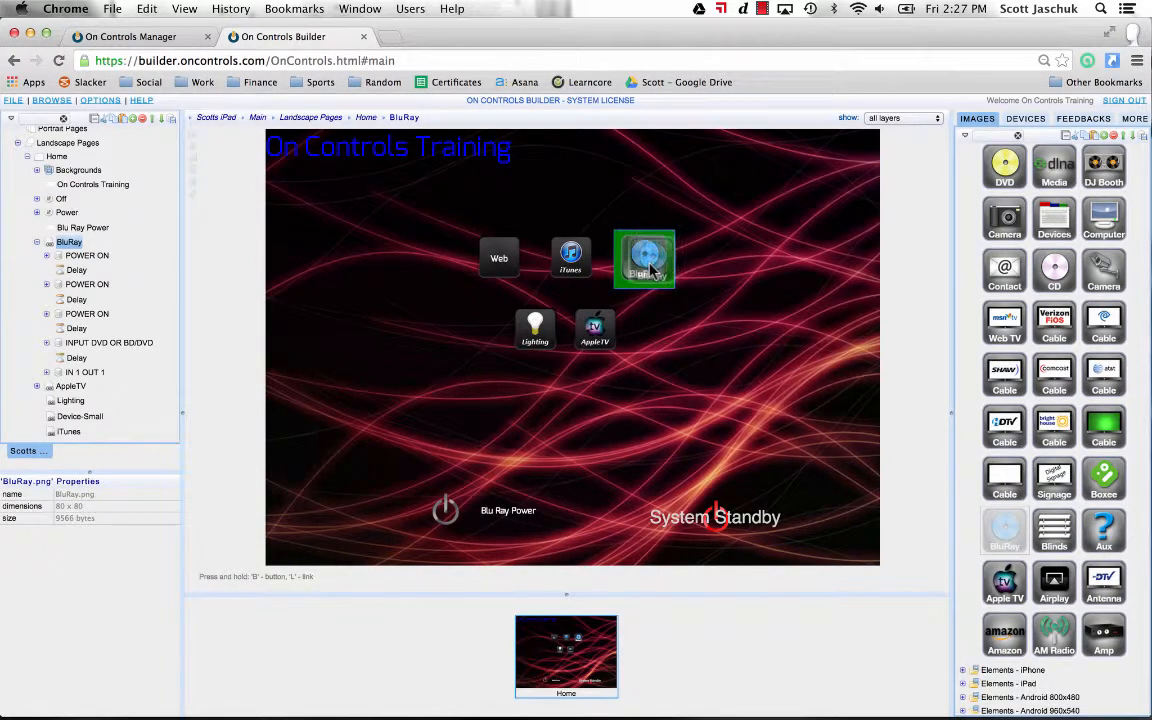
left_click(686, 362)
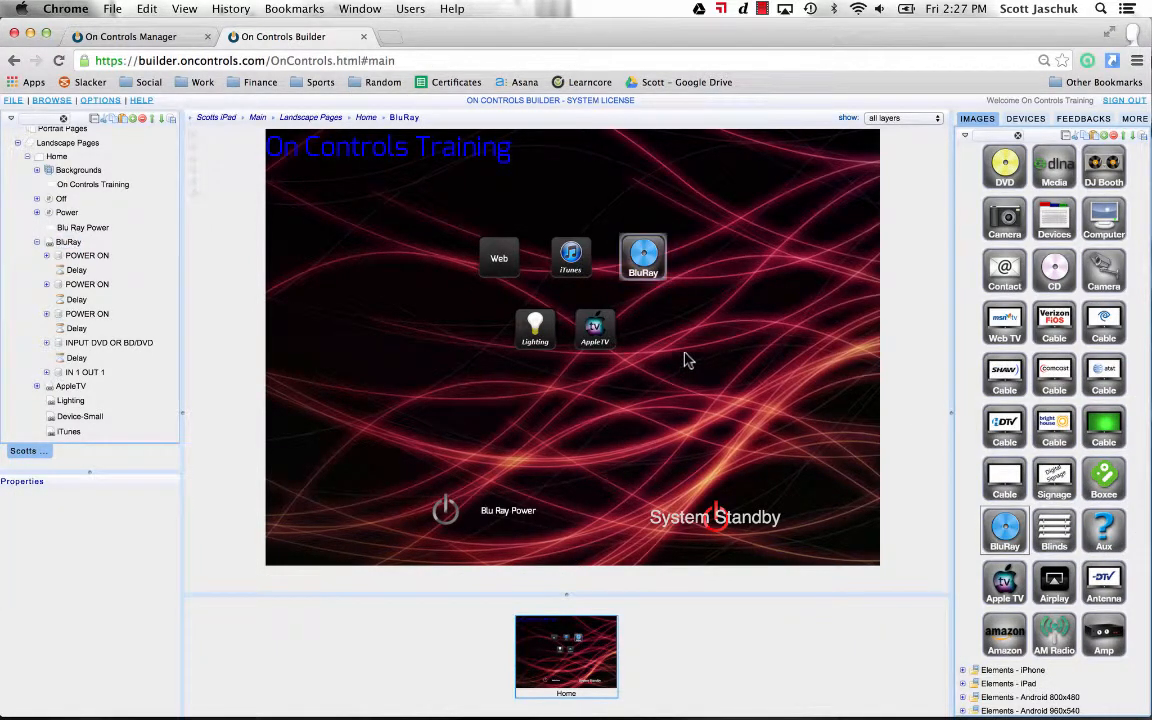
mouse_move(638, 244)
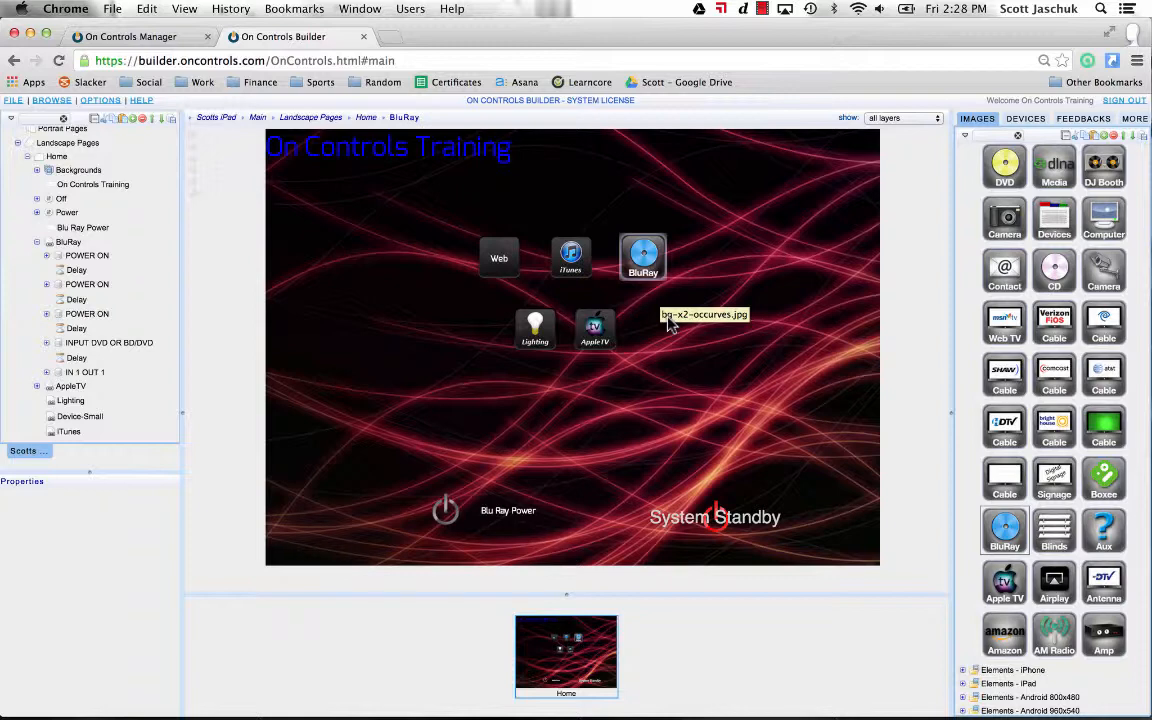
- Reapply the BluRay image from the Activities - Transparent - x1 Selected library to the Home page's BluRay icon and collapse the library
left_click(670, 324)
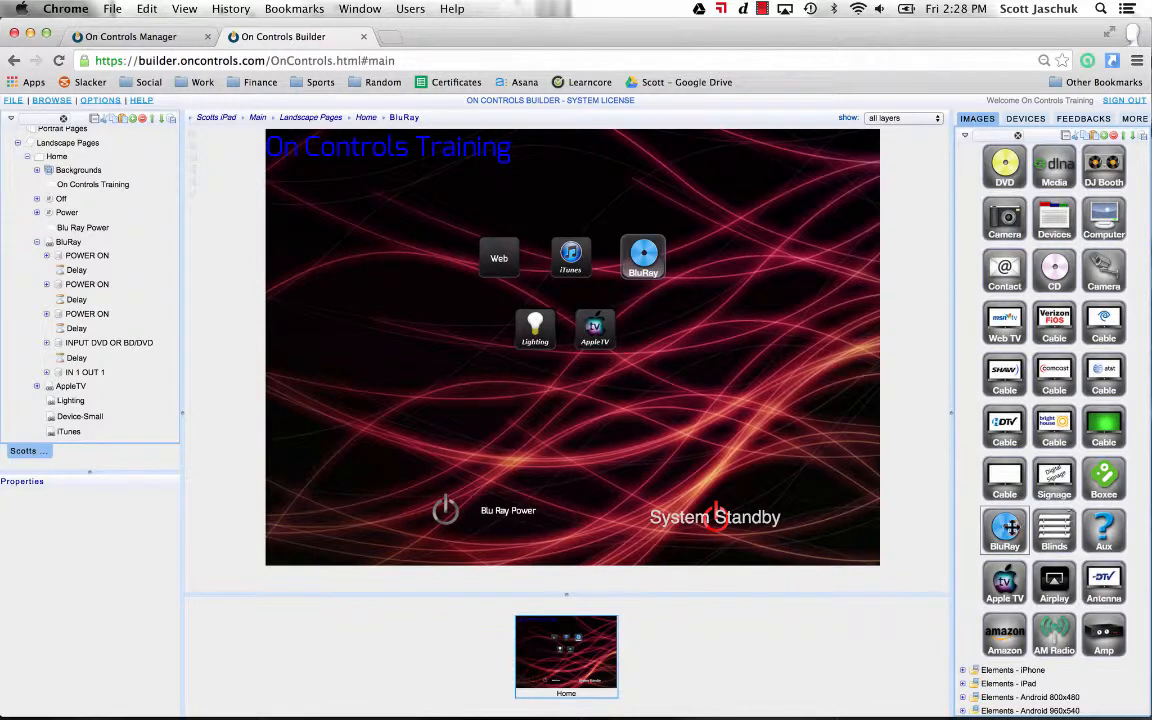
left_click_drag(1004, 532, 648, 266)
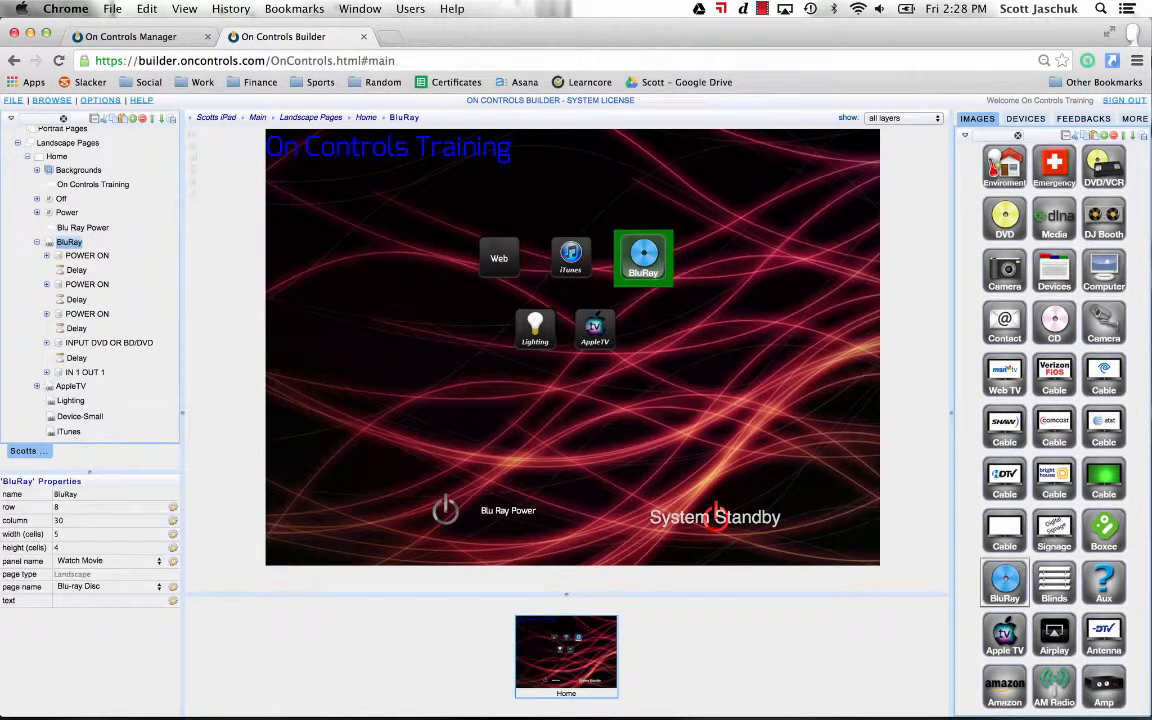
left_click(1068, 139)
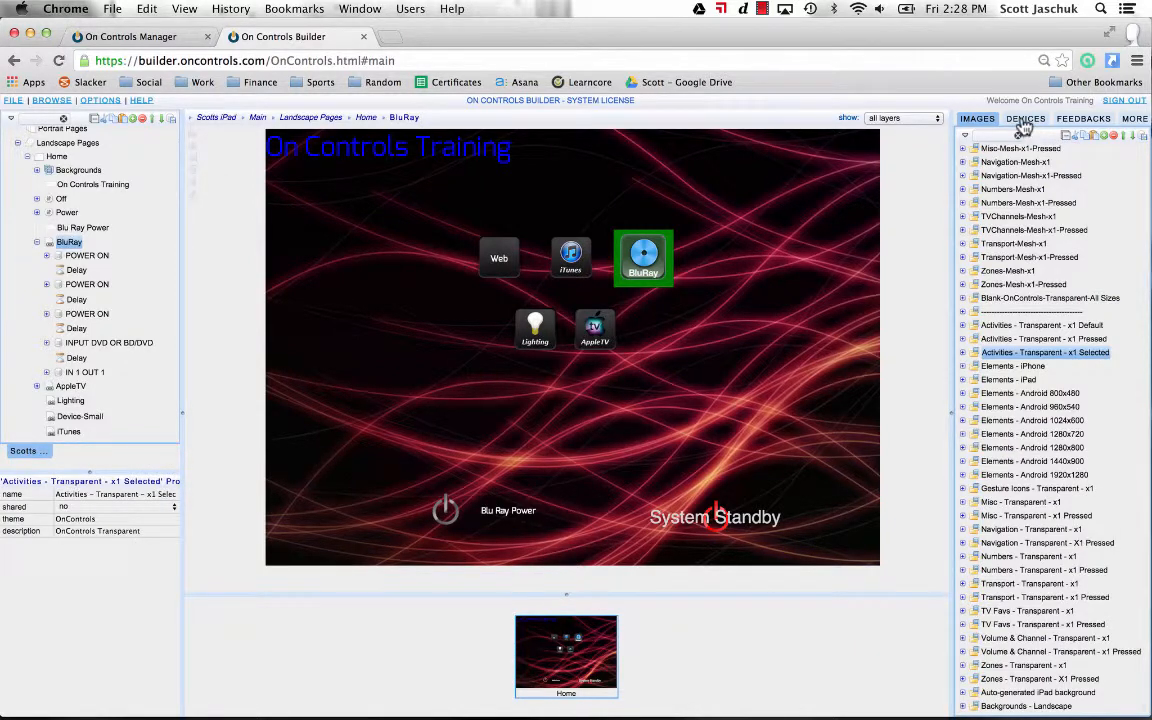
- Add the Atlona HD BASE T 4x4 network code IN 2 OUT 1 to the AppleTV icon, then review its macro and close it
left_click(1024, 120)
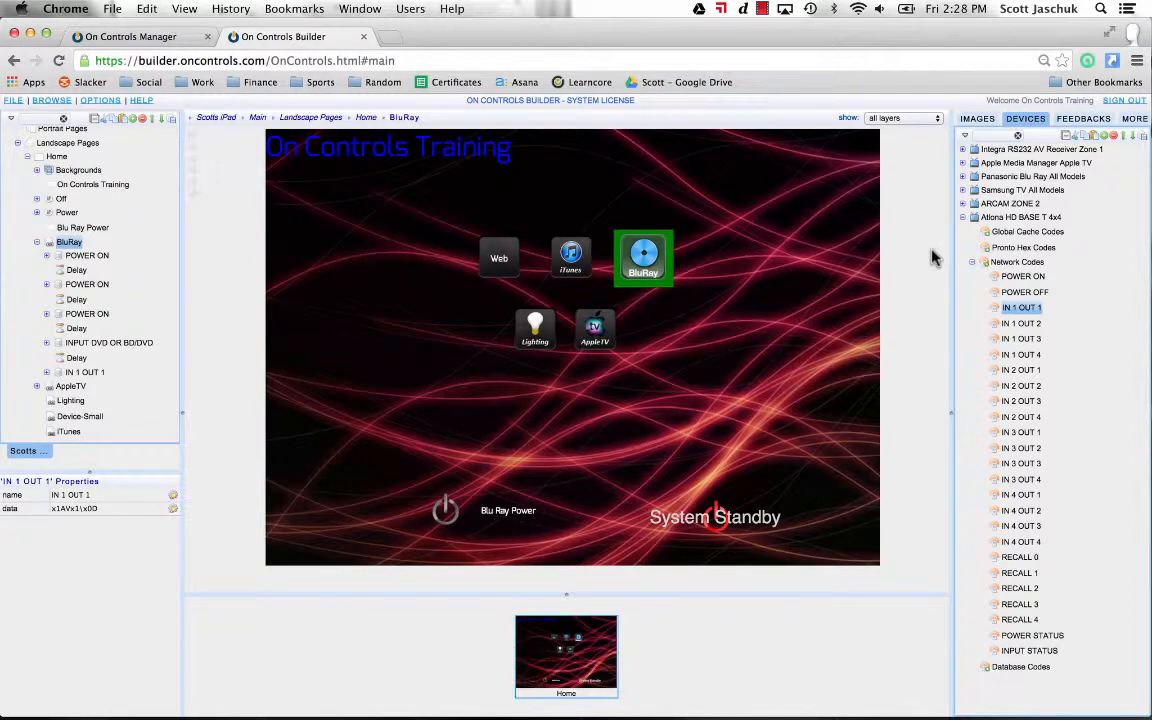
left_click(1011, 323)
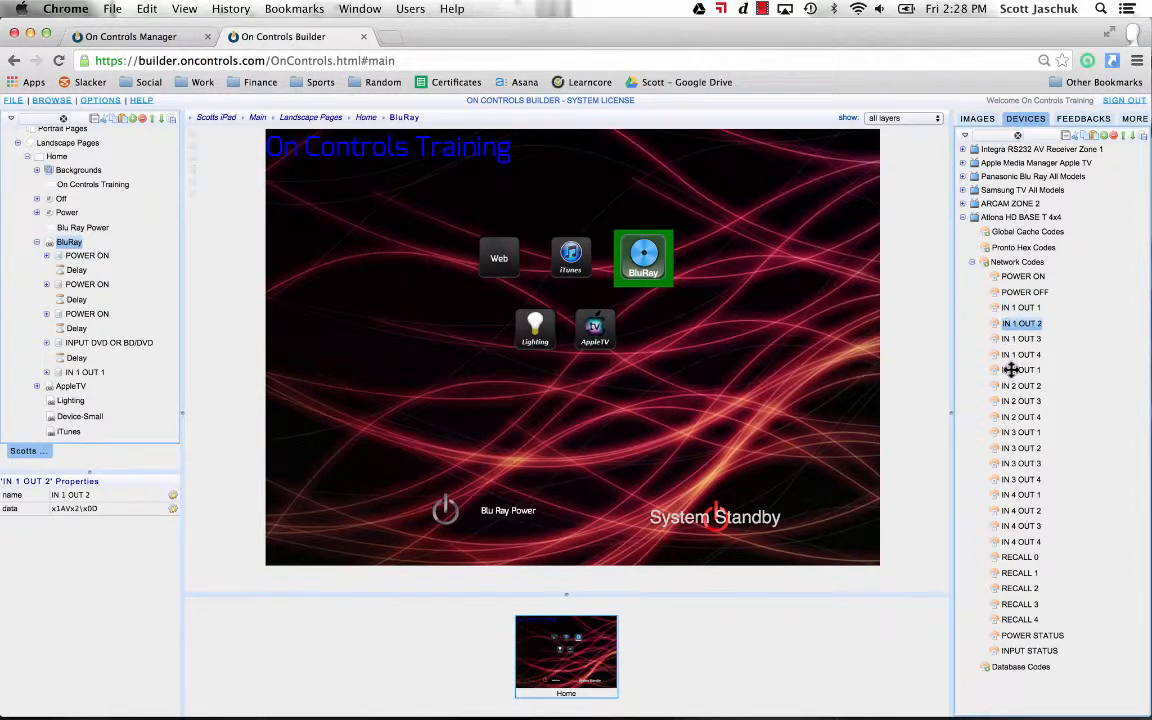
left_click(1011, 370)
left_click_drag(1011, 370, 790, 370)
left_click_drag(617, 337, 613, 342)
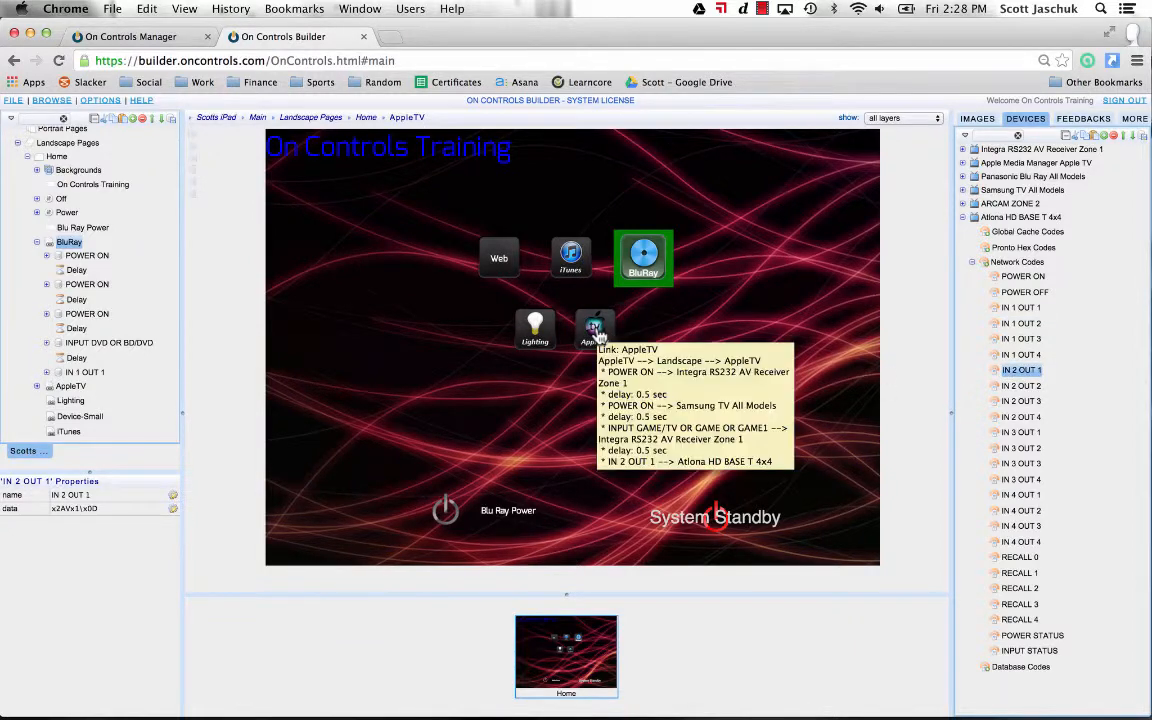
double_click(597, 332)
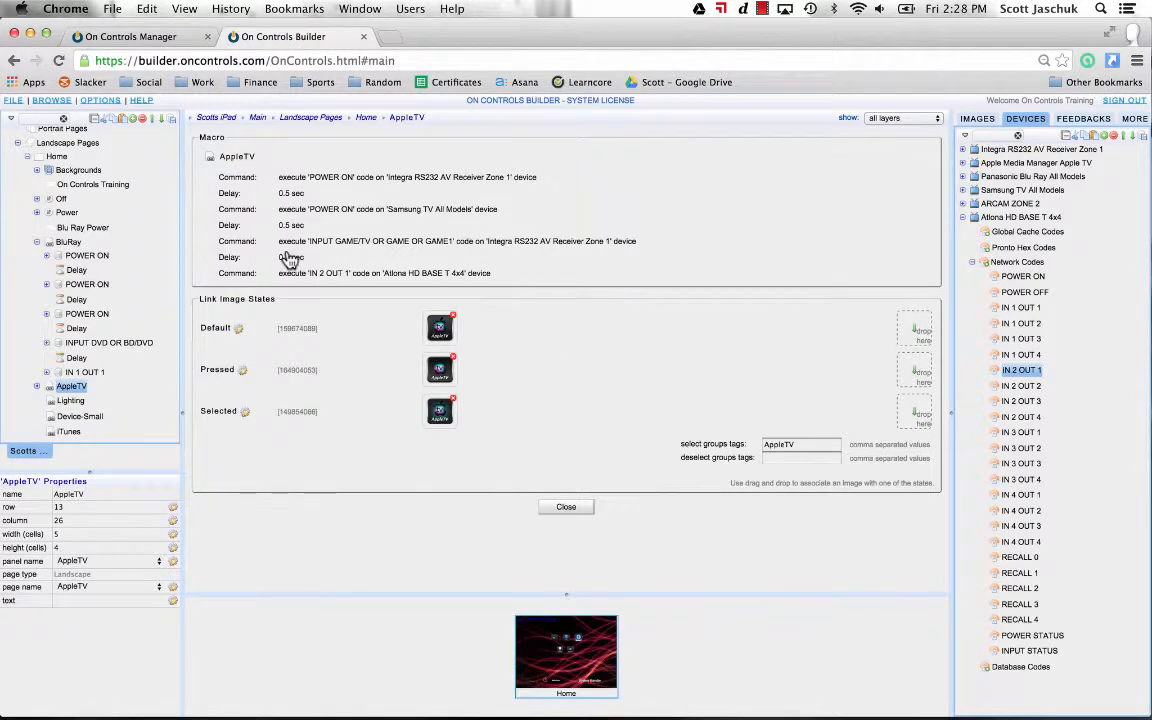
left_click(558, 510)
- Add the TV and Web images from Activities - Transparent - x1 Default to the BluRay link's Selected state and close the editor
double_click(643, 258)
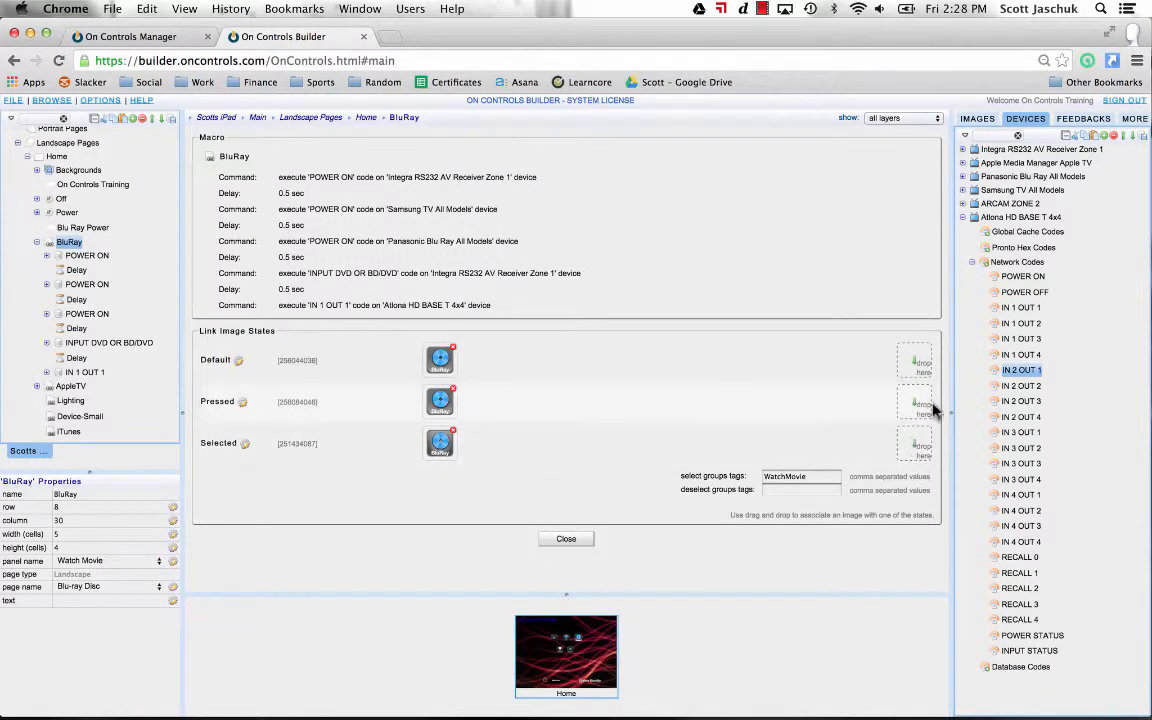
left_click(977, 119)
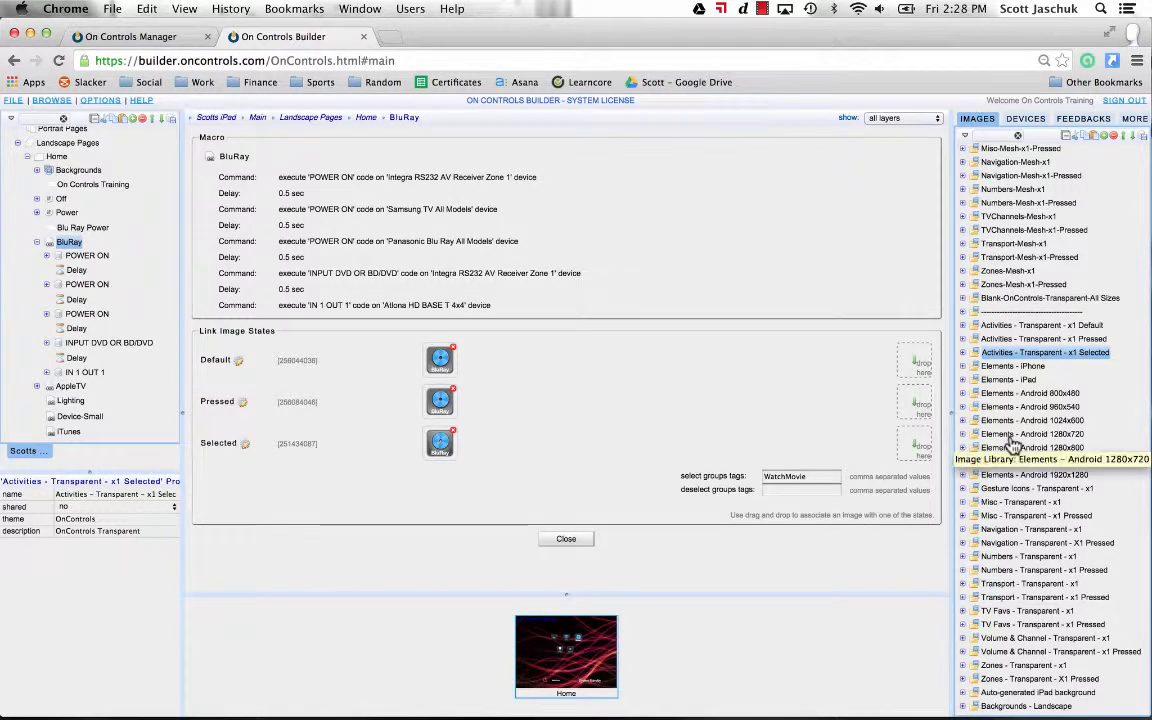
left_click(964, 326)
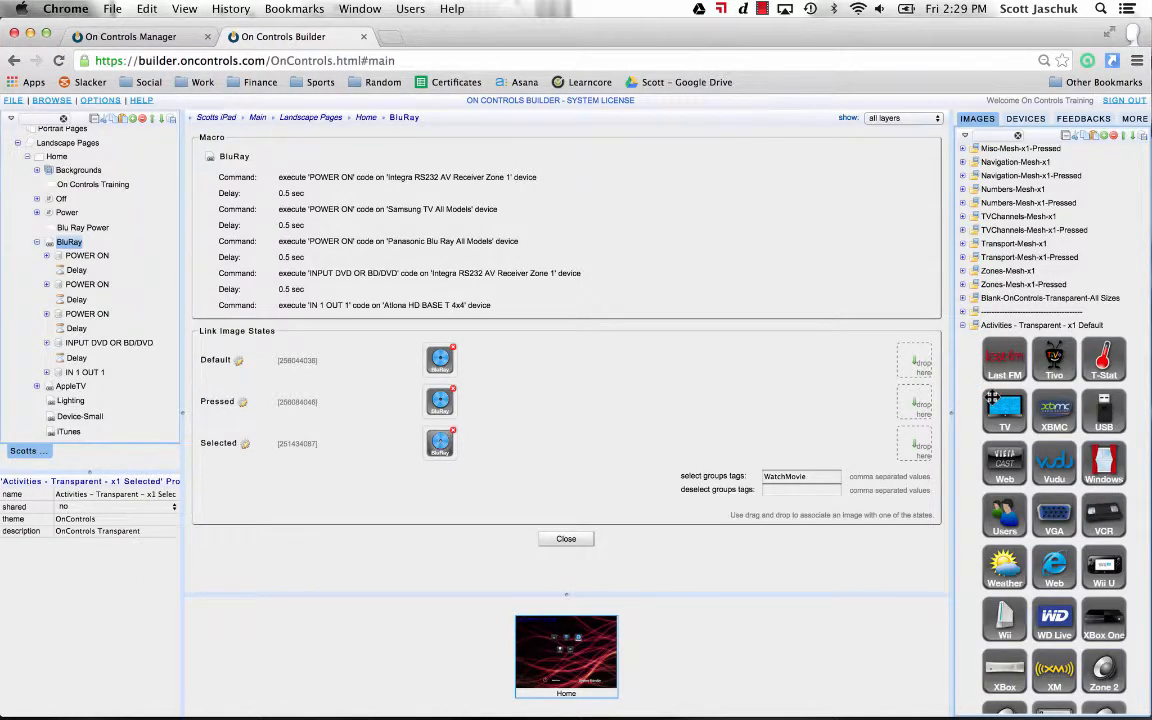
left_click(999, 412)
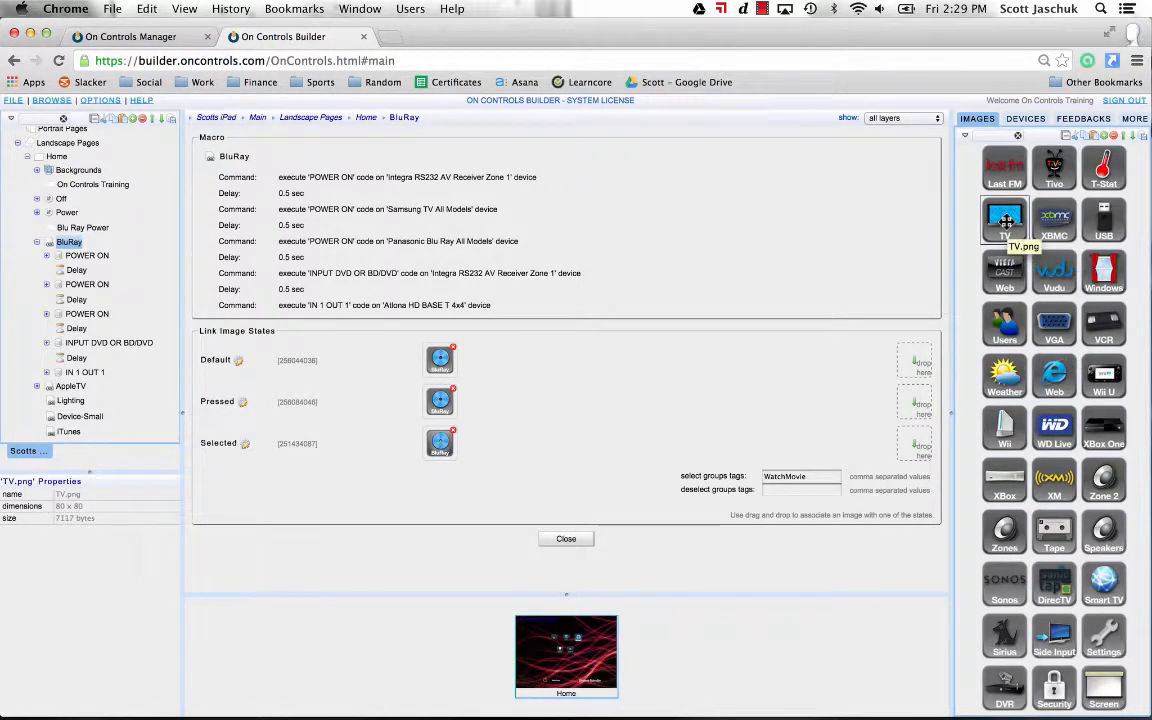
left_click_drag(1003, 226, 918, 446)
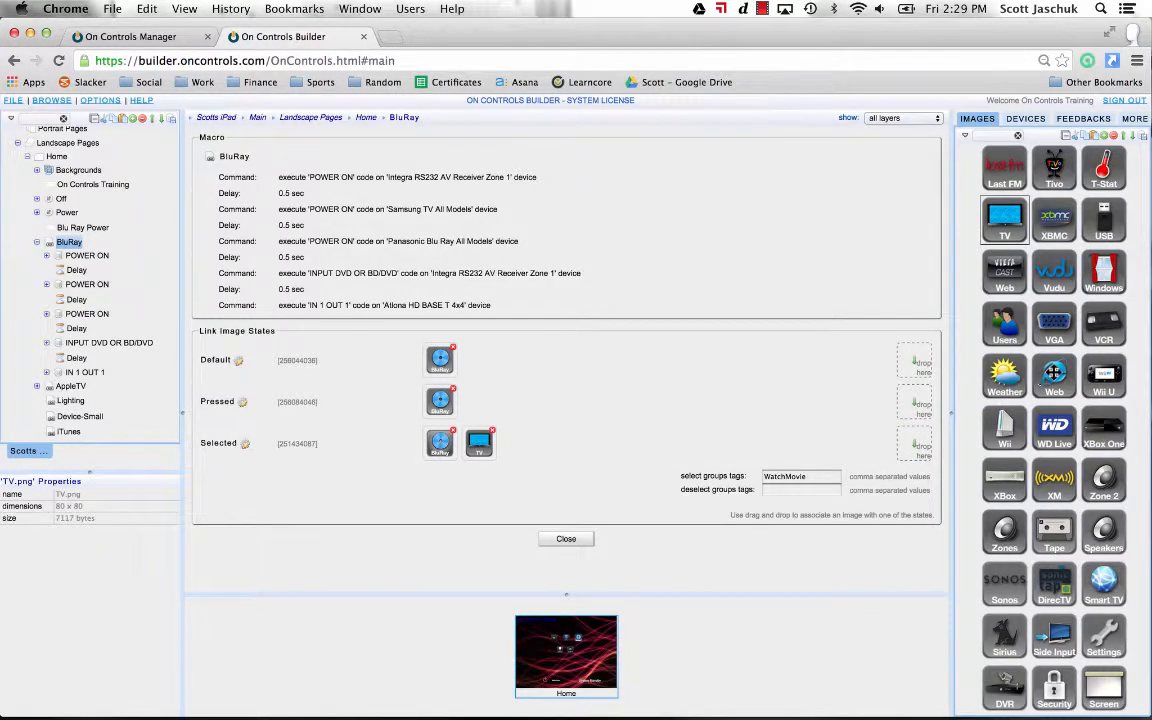
left_click_drag(1054, 372, 922, 440)
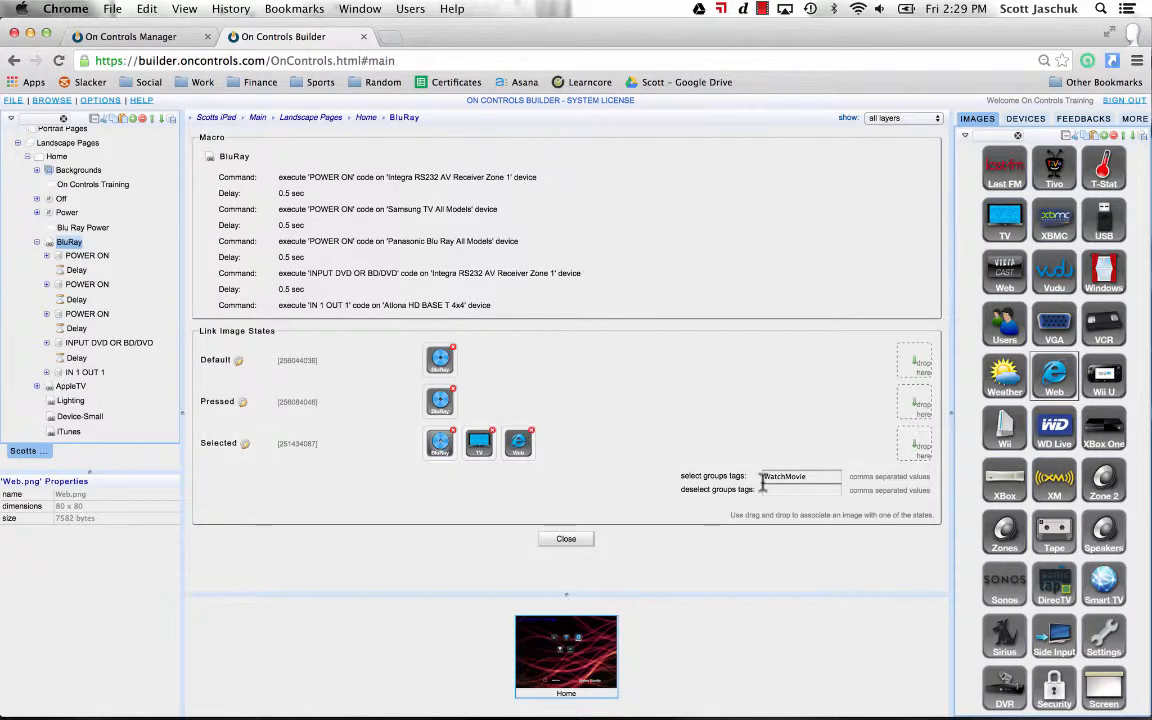
left_click(584, 542)
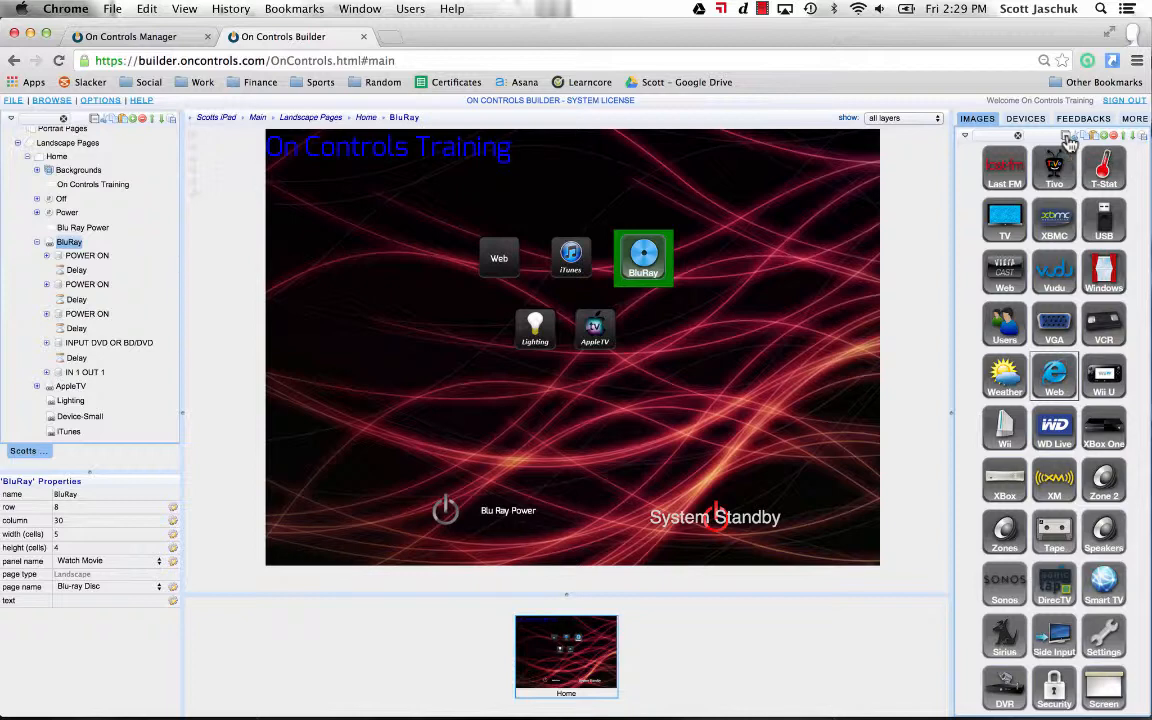
- Find abstract7 in the Backgrounds - Landscape library and try to place it on the Home page with all layers shown
left_click(1067, 138)
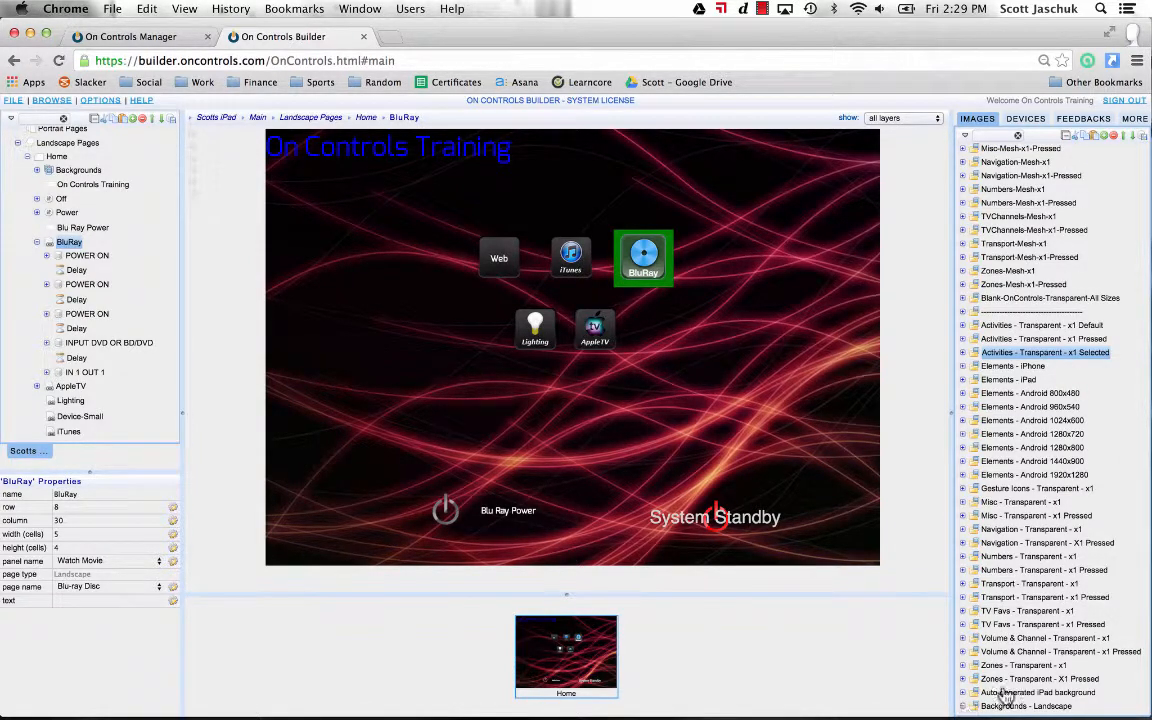
left_click(975, 706)
scroll(1033, 672, "down", 10)
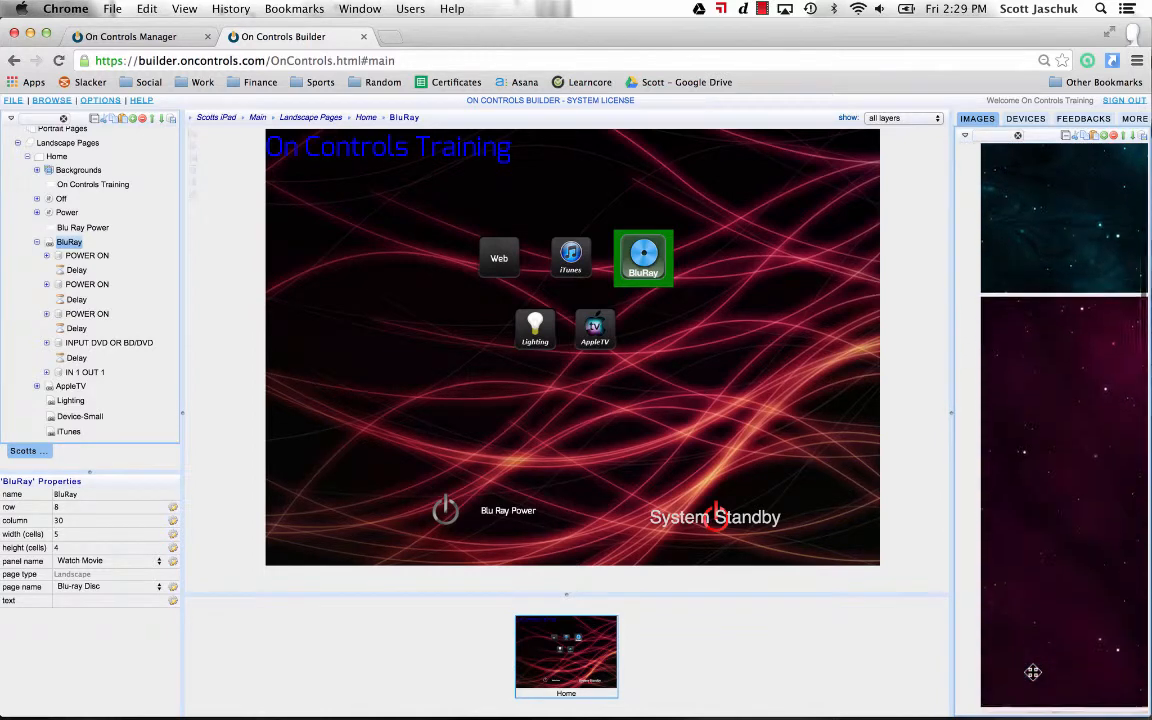
scroll(1033, 672, "down", 15)
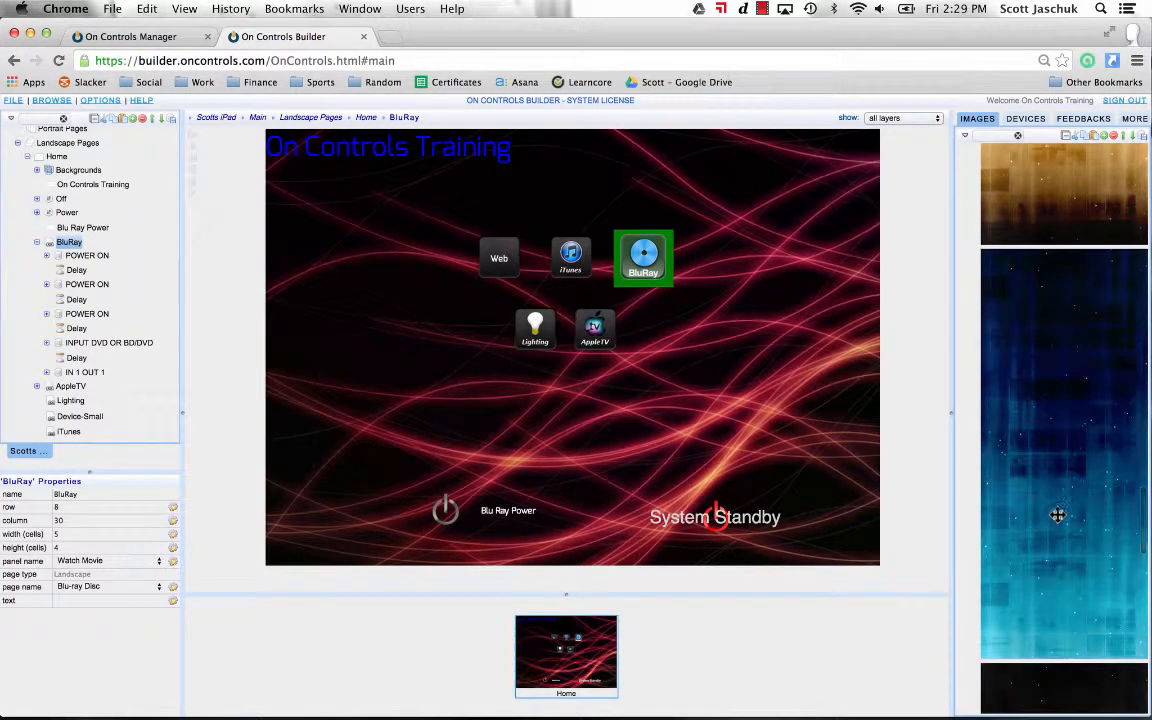
scroll(1057, 515, "down", 2)
scroll(1057, 515, "down", 5)
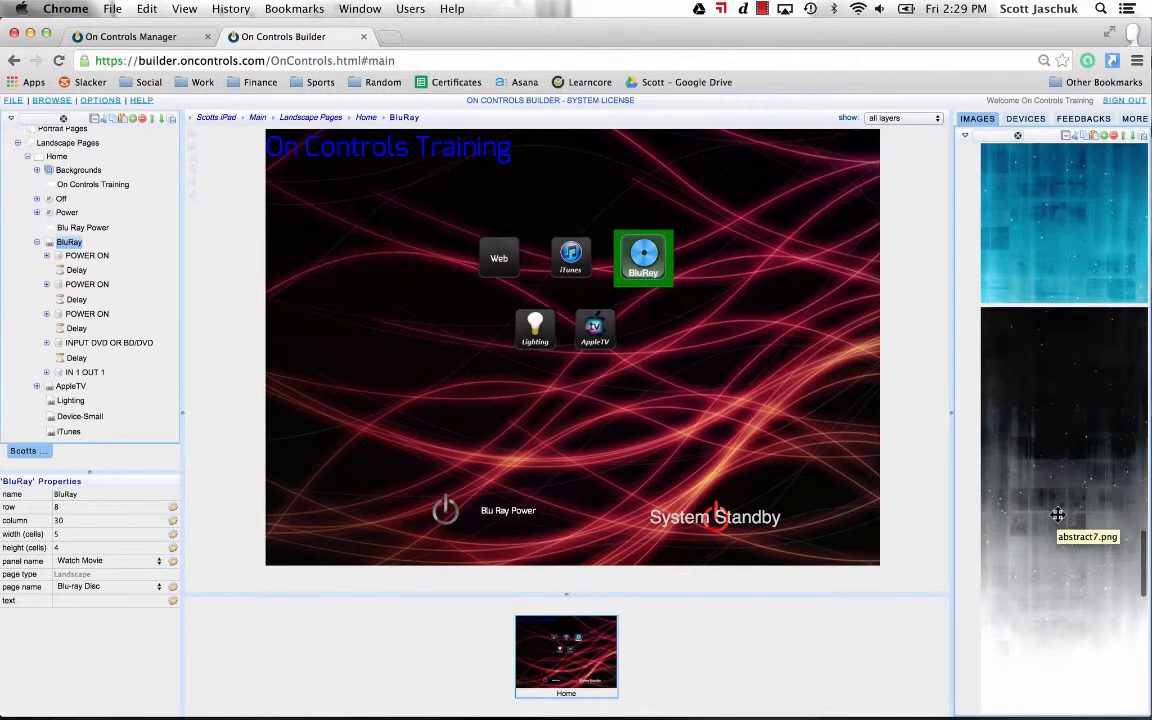
left_click_drag(1057, 514, 692, 378)
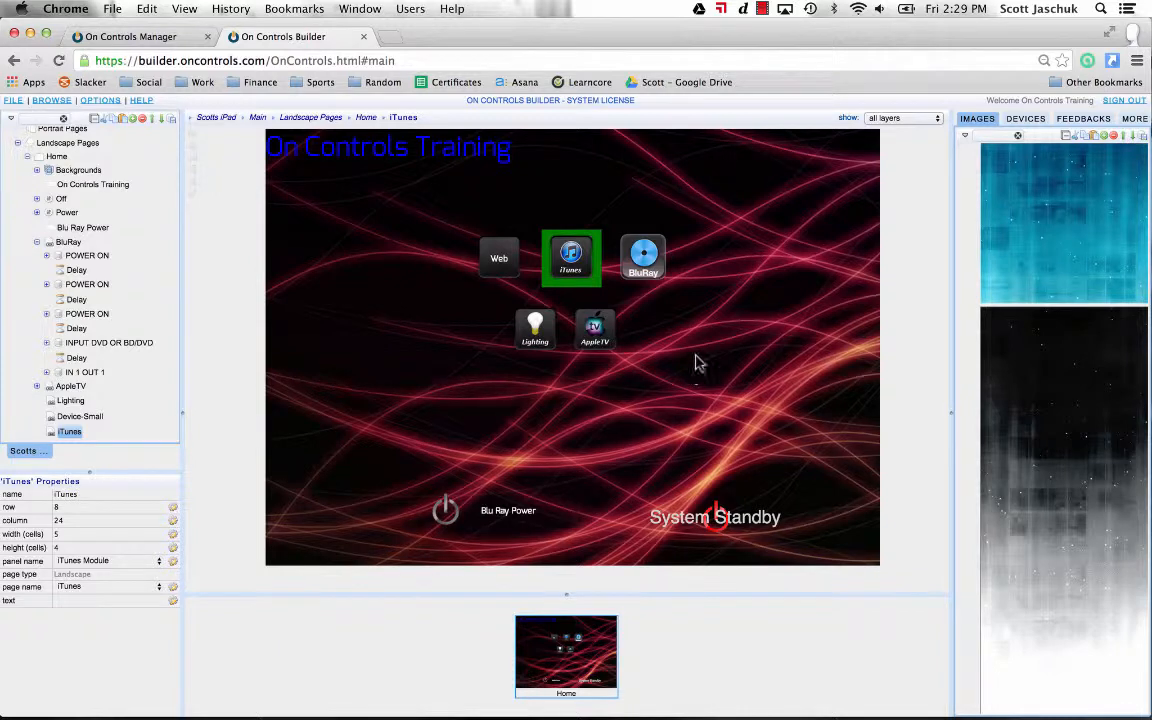
- Show only the Home page's background layer and add the abstract7 image to it
left_click(878, 120)
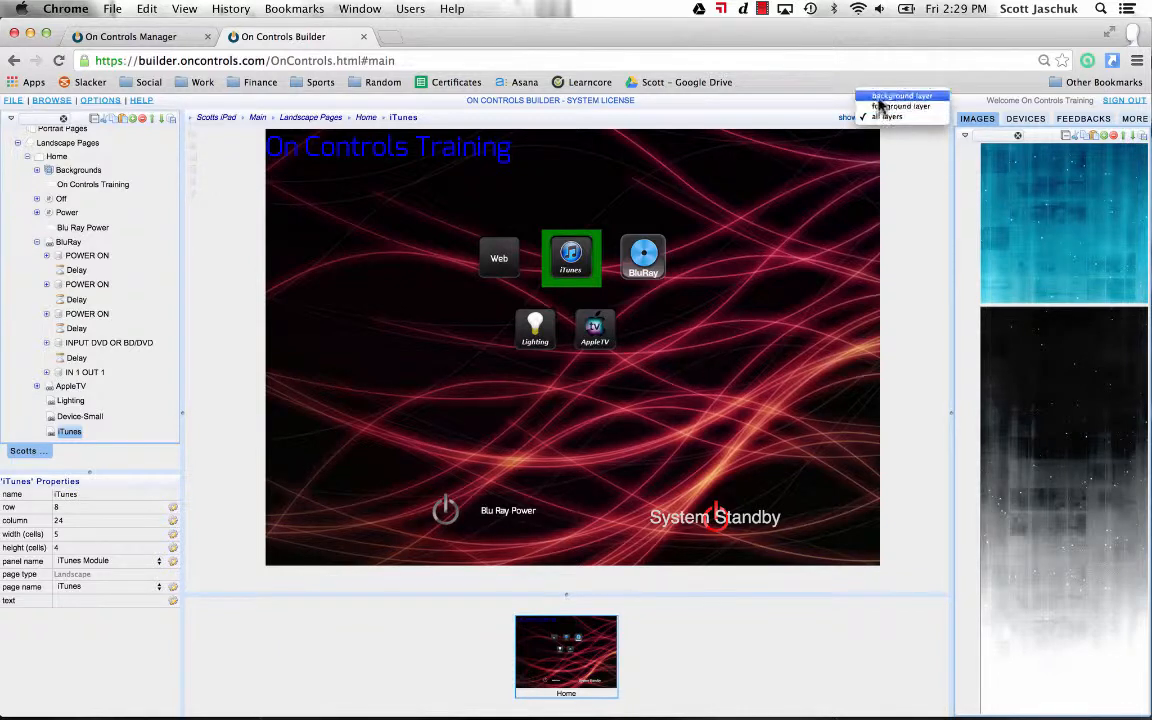
left_click(880, 96)
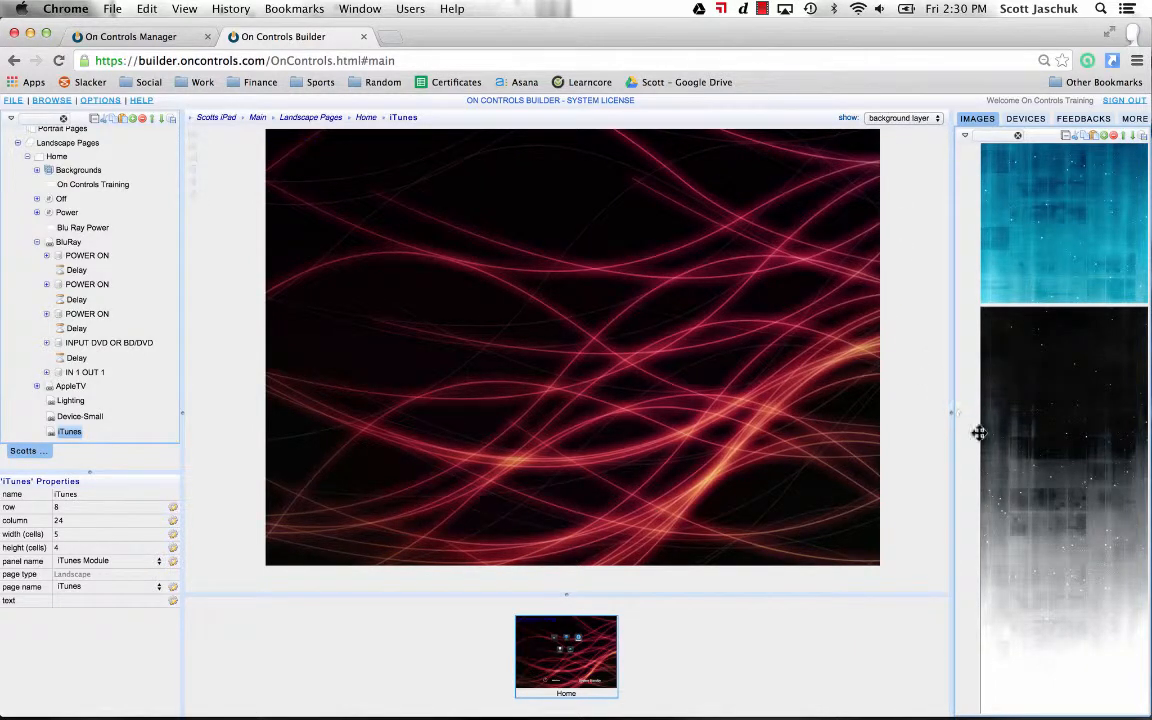
left_click_drag(1020, 460, 599, 307)
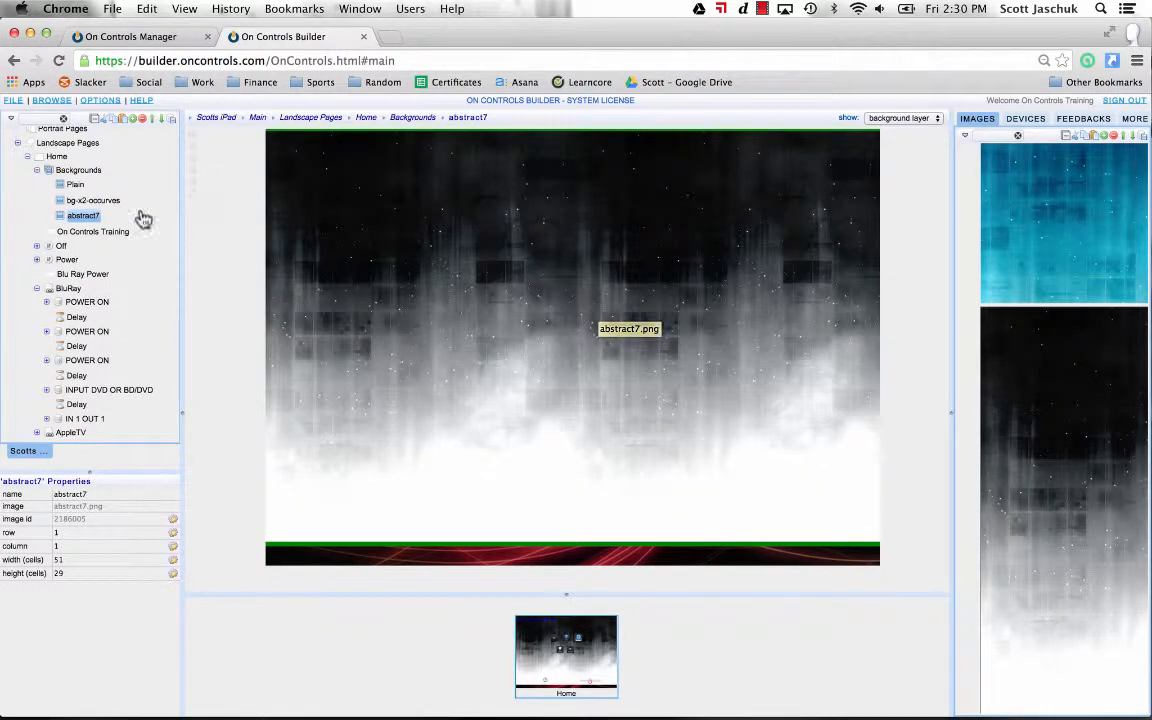
- Move the Plain image to the end of the Home page's Backgrounds list and delete it
left_click(76, 186)
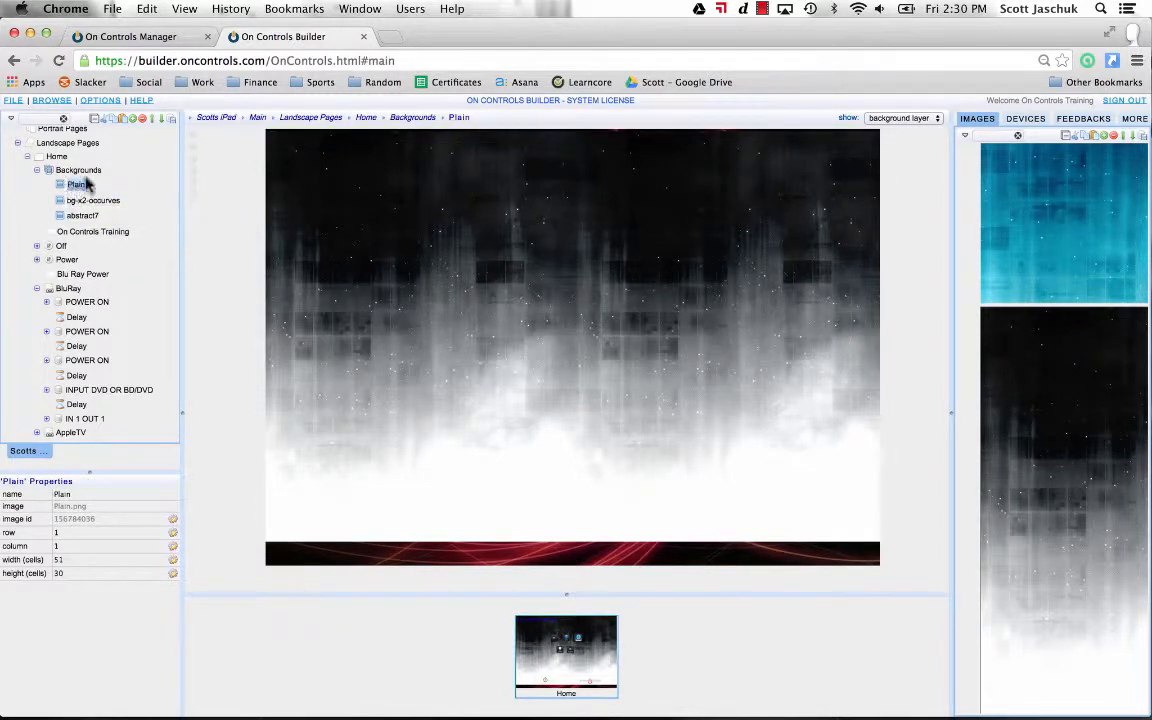
left_click(164, 121)
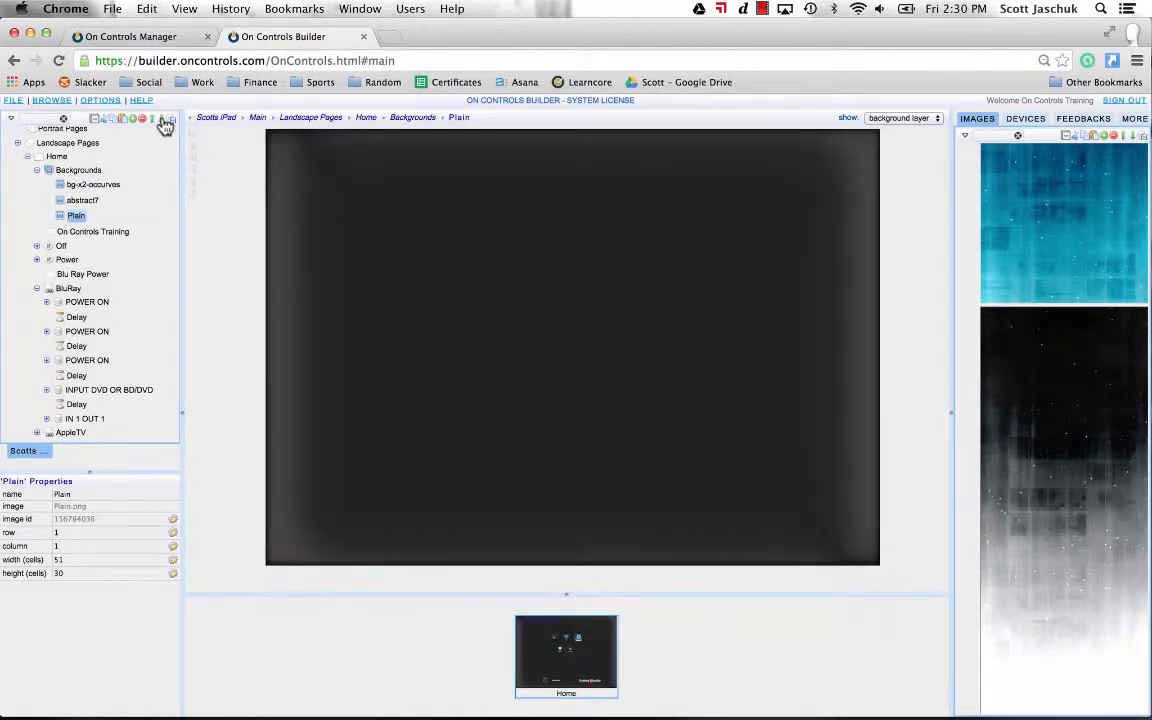
right_click(76, 215)
left_click(90, 236)
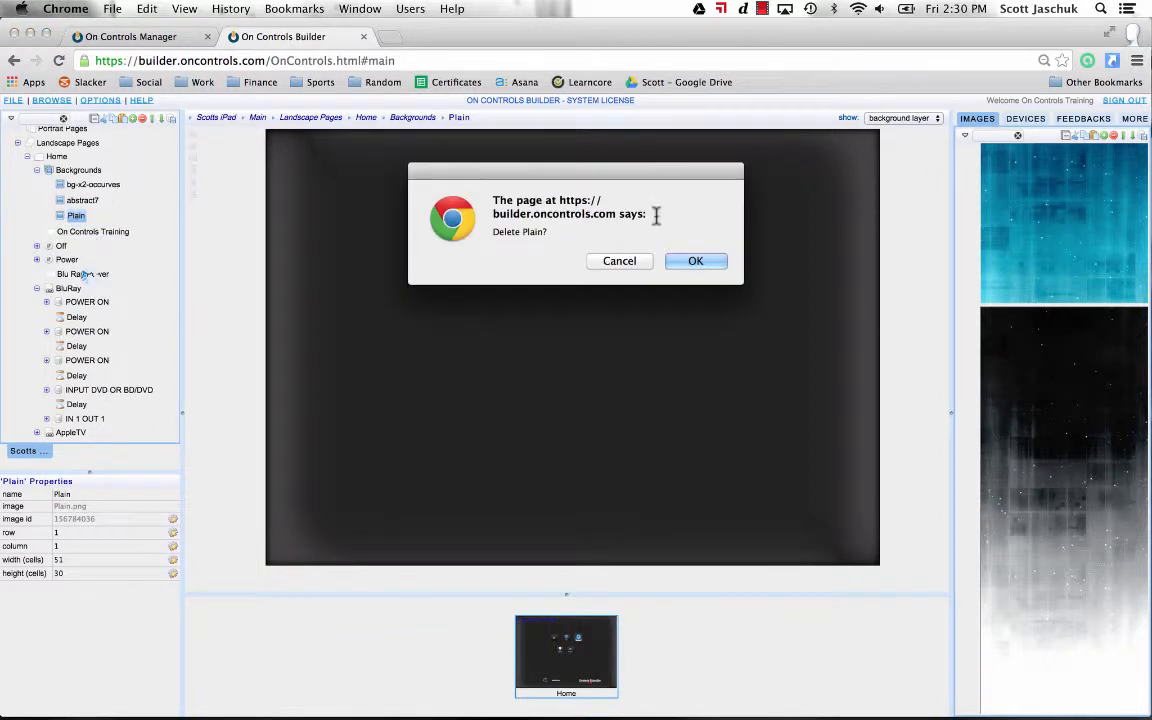
left_click(697, 265)
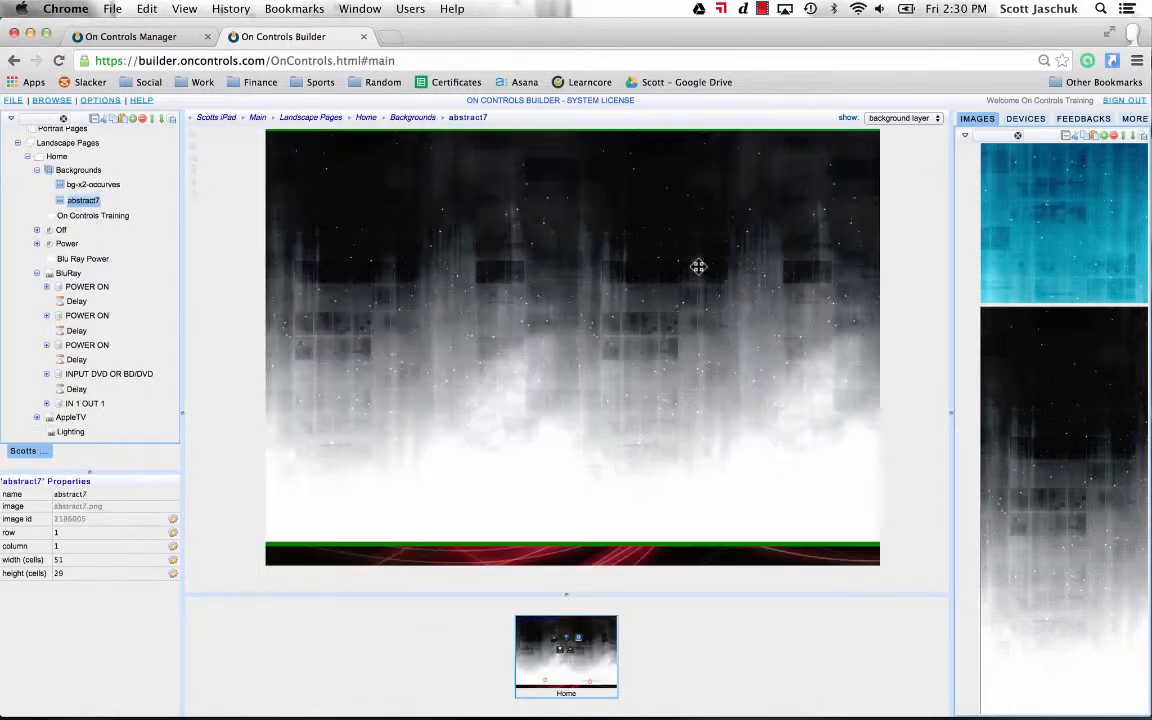
- Delete the bg-x2-occurves image from the Home page's Backgrounds
left_click(92, 186)
right_click(95, 190)
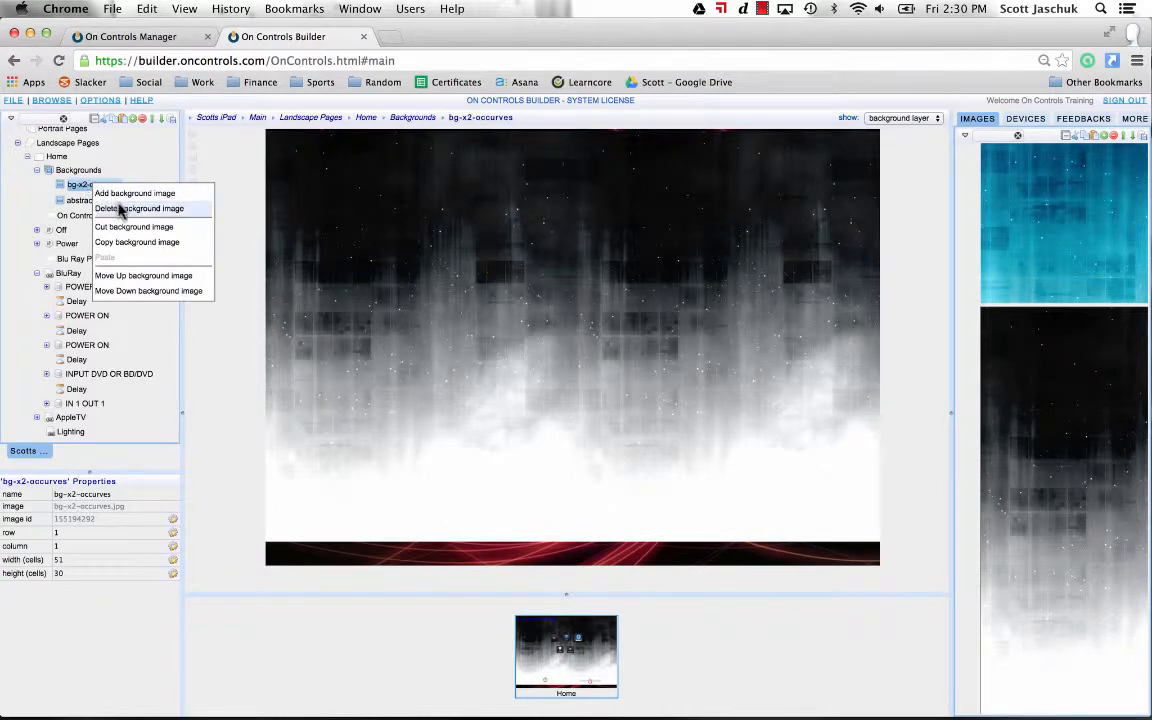
left_click(118, 207)
left_click(695, 262)
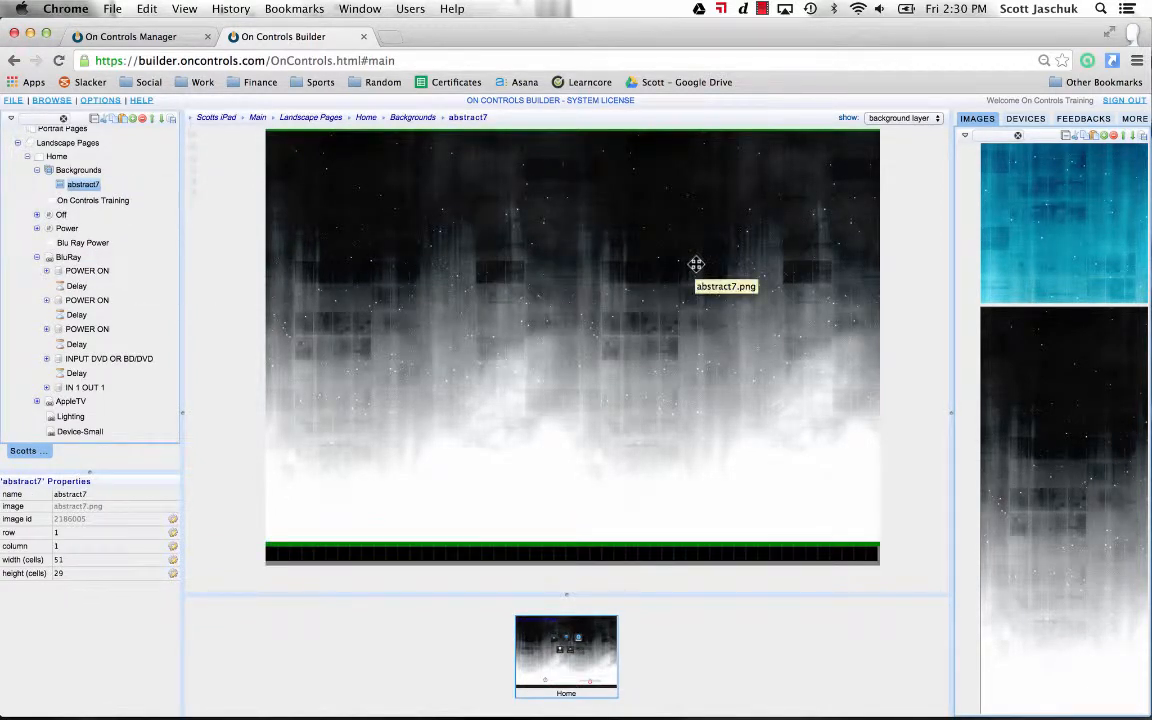
- Show all layers of the Home page again and deselect the abstract7 background
left_click(900, 118)
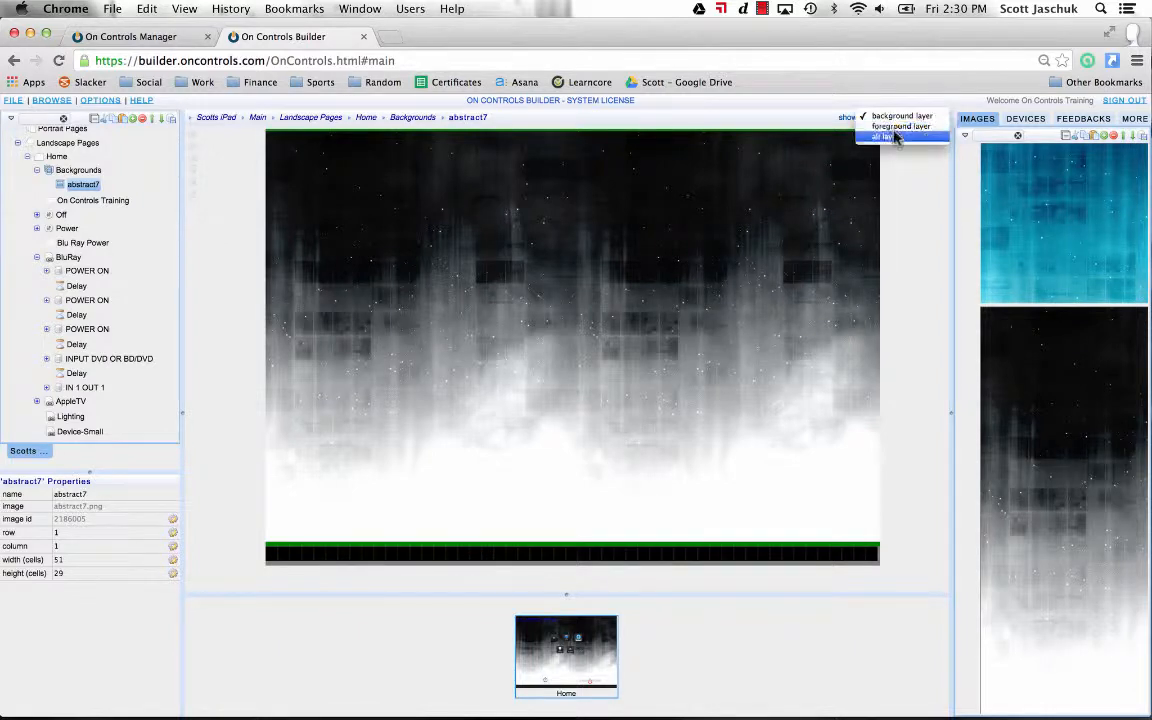
left_click(897, 137)
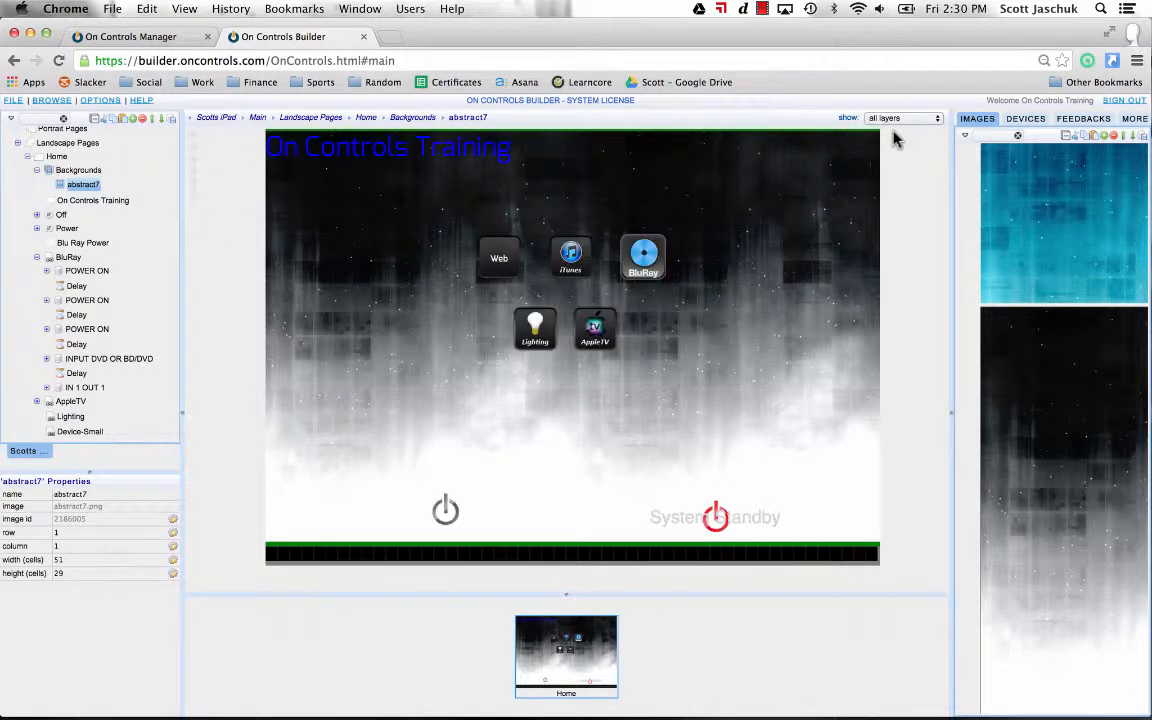
left_click(799, 278)
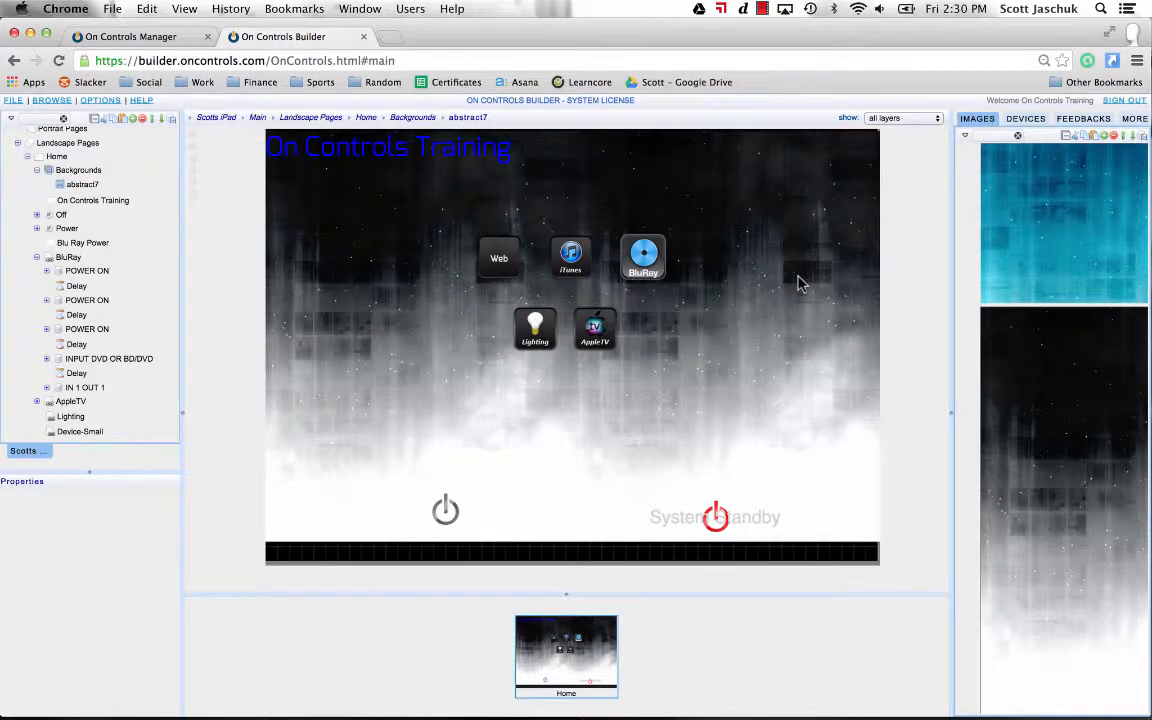
- Set the Blu Ray Power label's text color to blue, deselect it, and collapse the open background image library
left_click(508, 513)
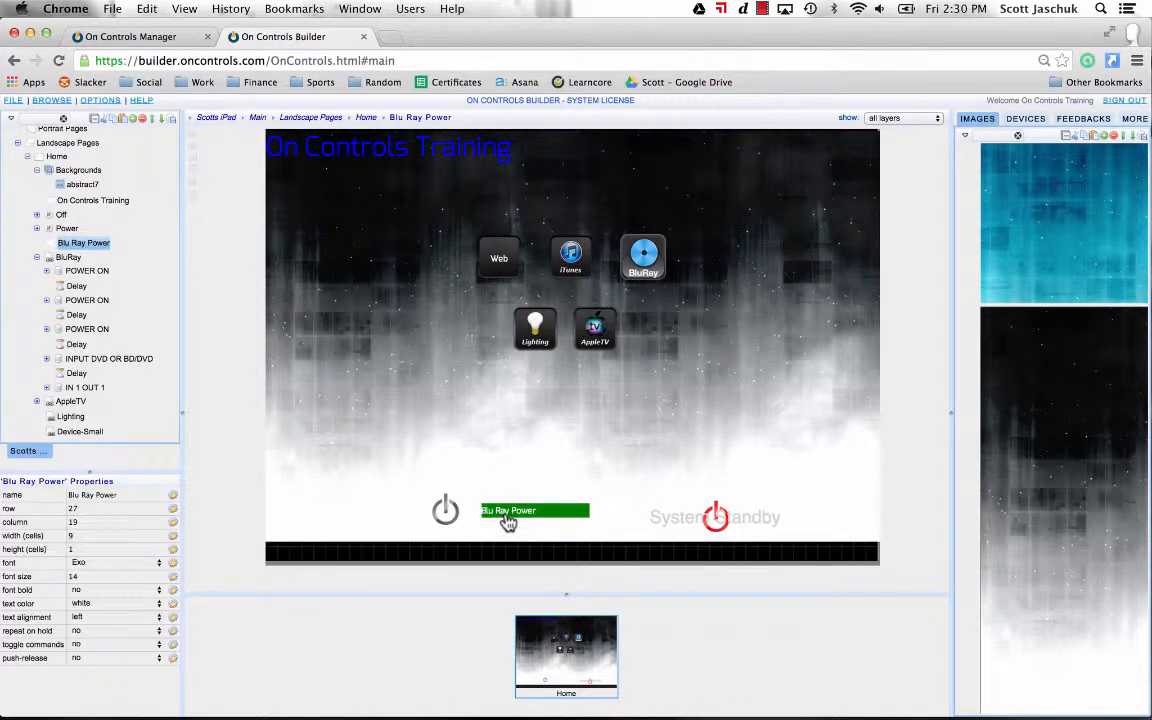
left_click(100, 603)
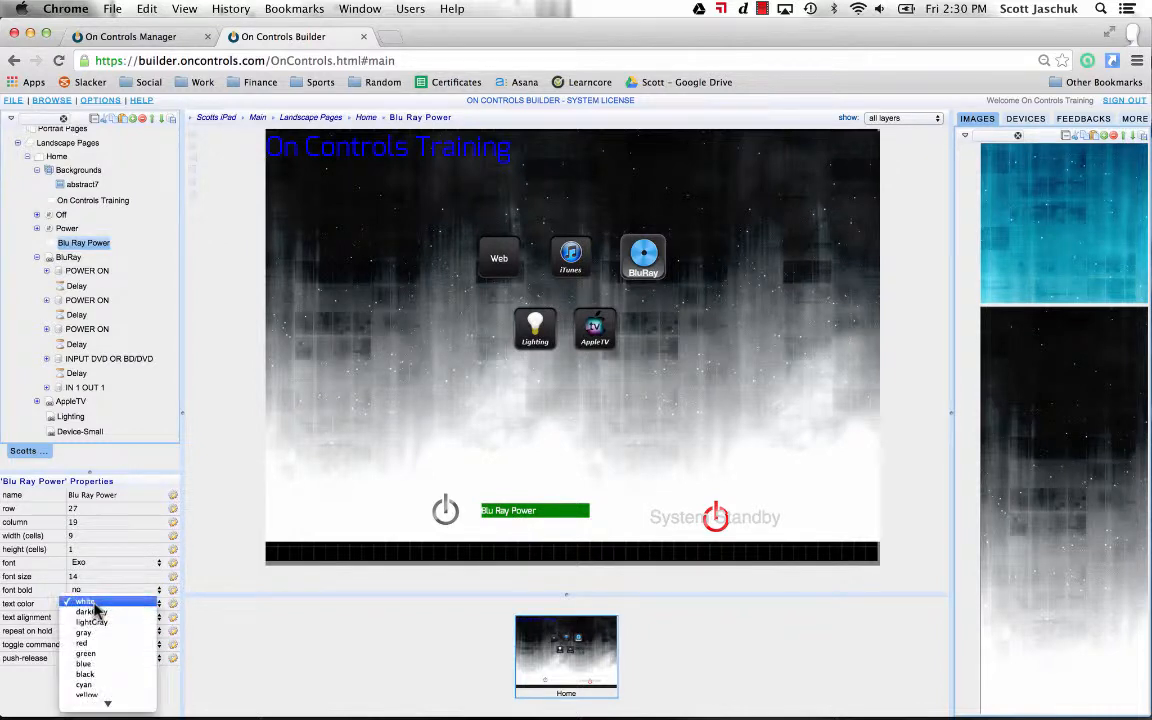
left_click(84, 663)
left_click(388, 447)
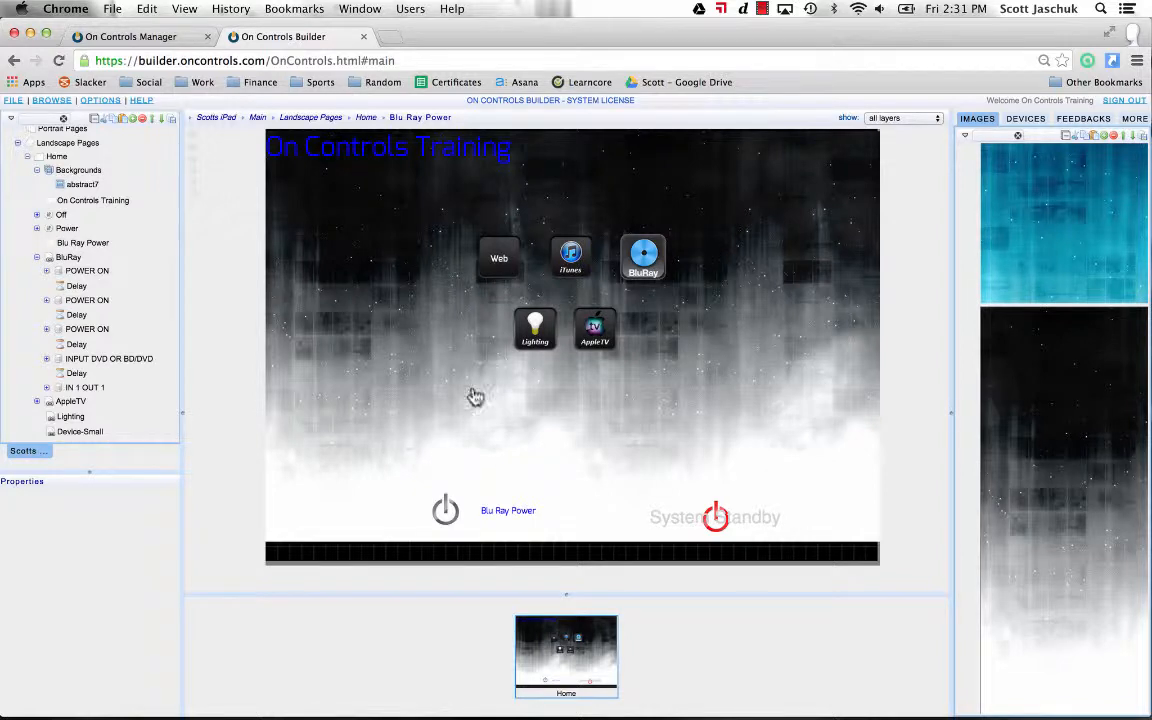
left_click(1067, 136)
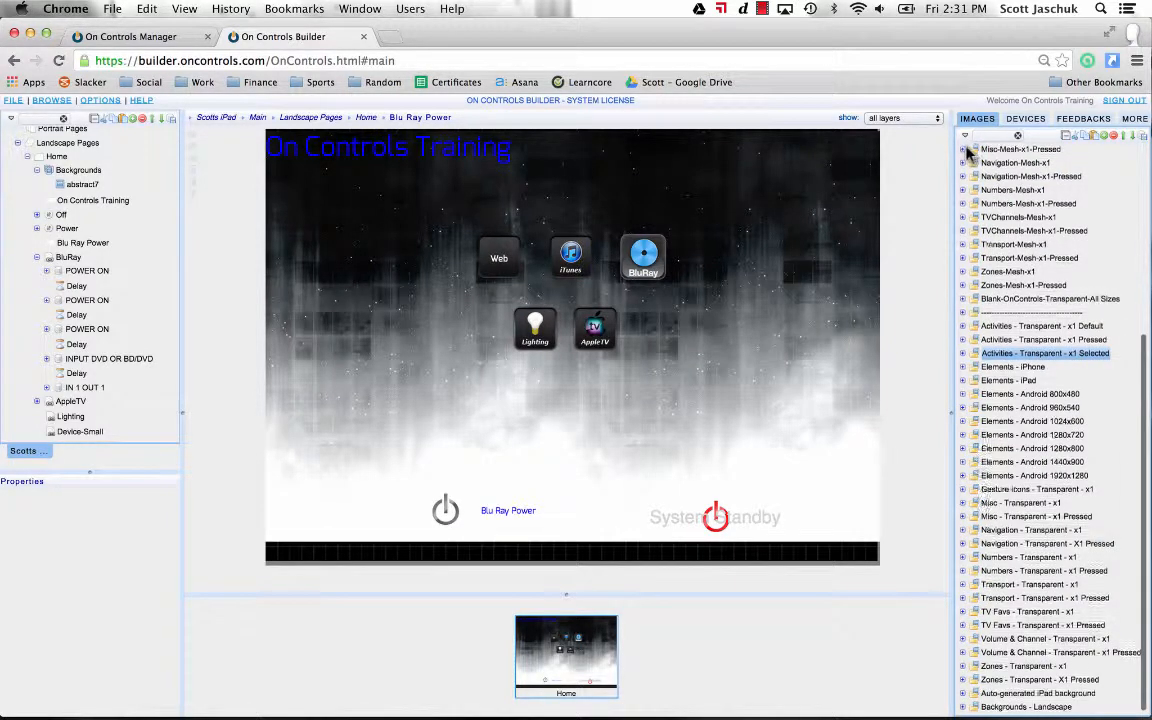
- Place the wide blank button from the Misc-Mesh-x1 images on the Home page, centered below the Lighting and AppleTV icons
scroll(968, 165, "up", 5)
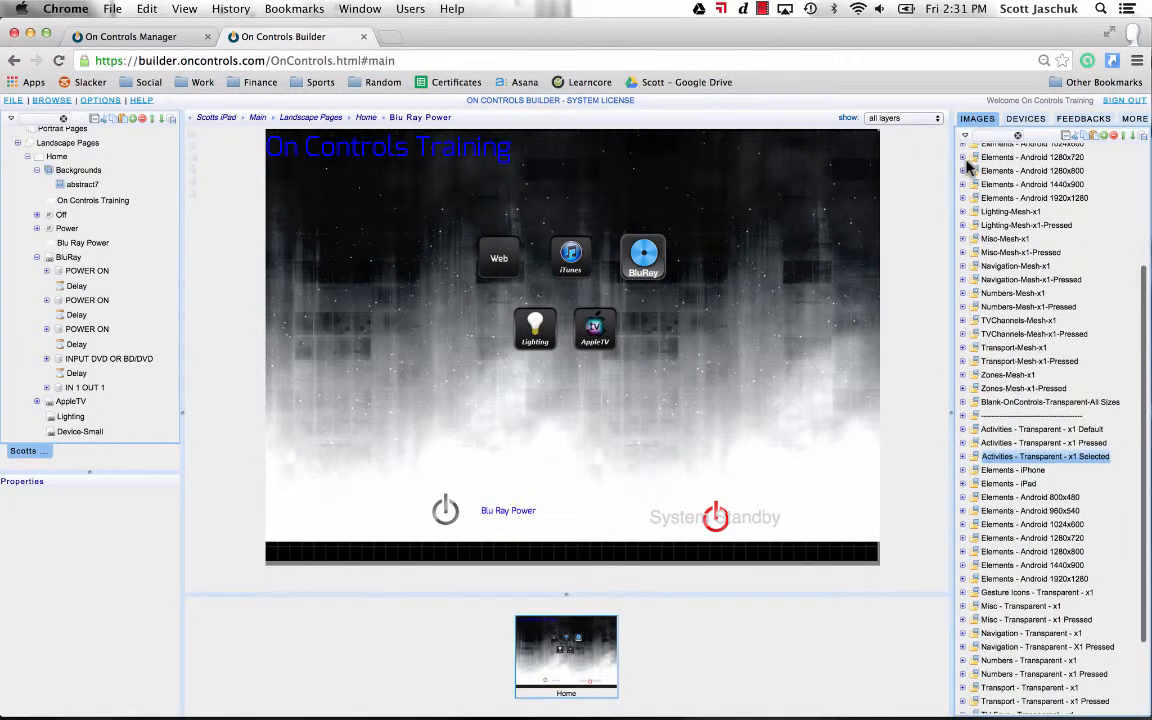
left_click(963, 239)
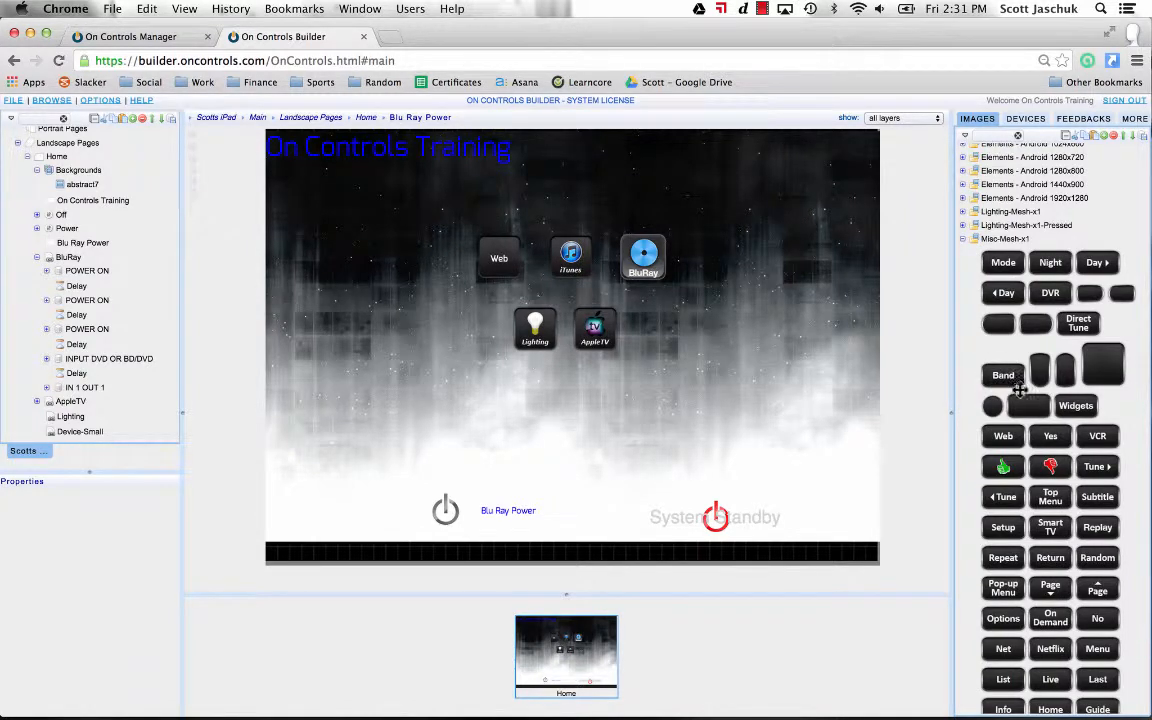
left_click_drag(1029, 405, 566, 399)
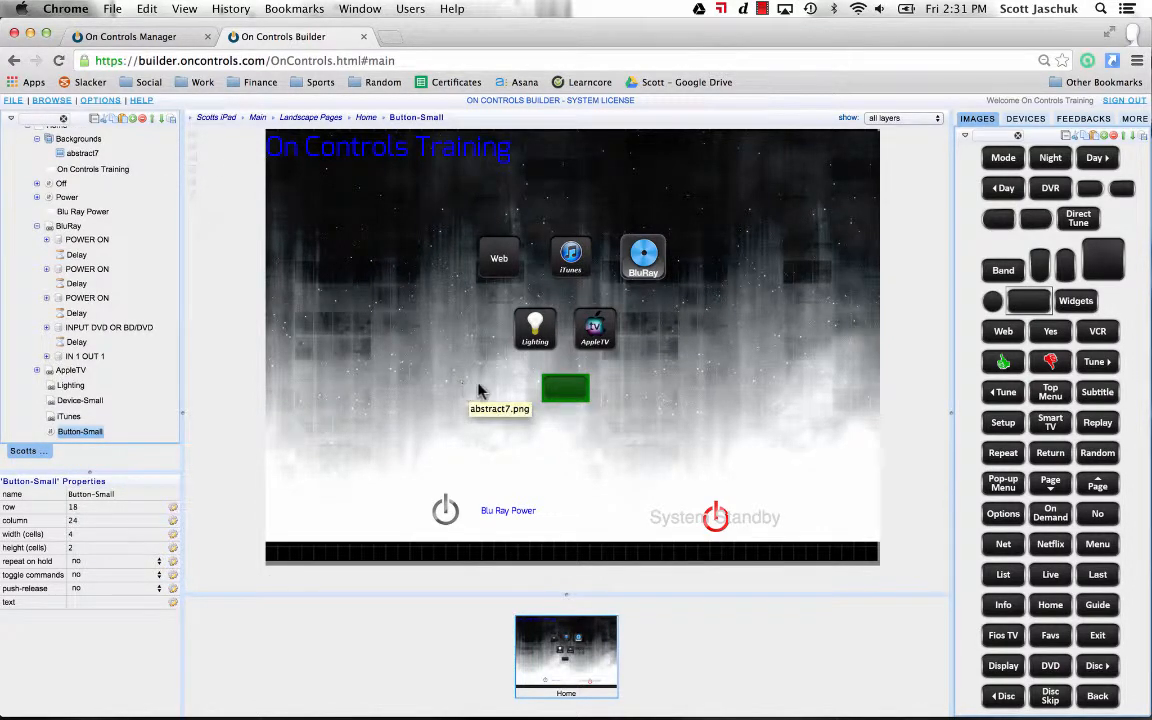
- Add an empty set variable command to the new blank button's macro and return to the Home page
double_click(563, 390)
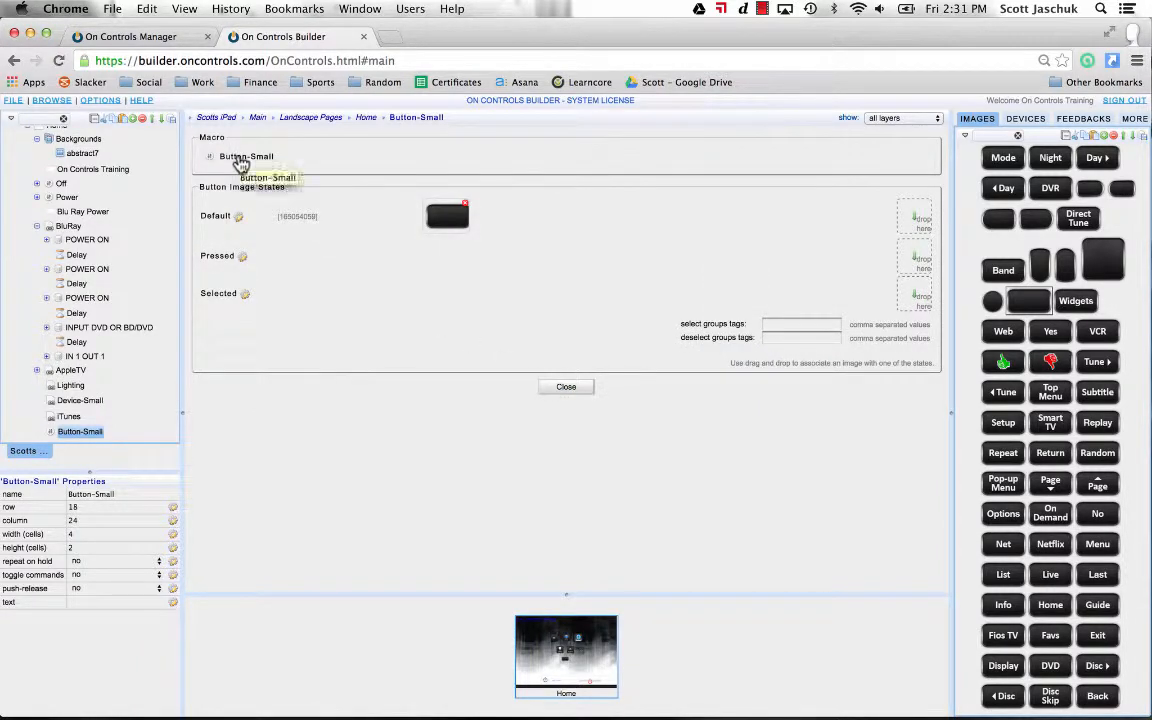
right_click(239, 163)
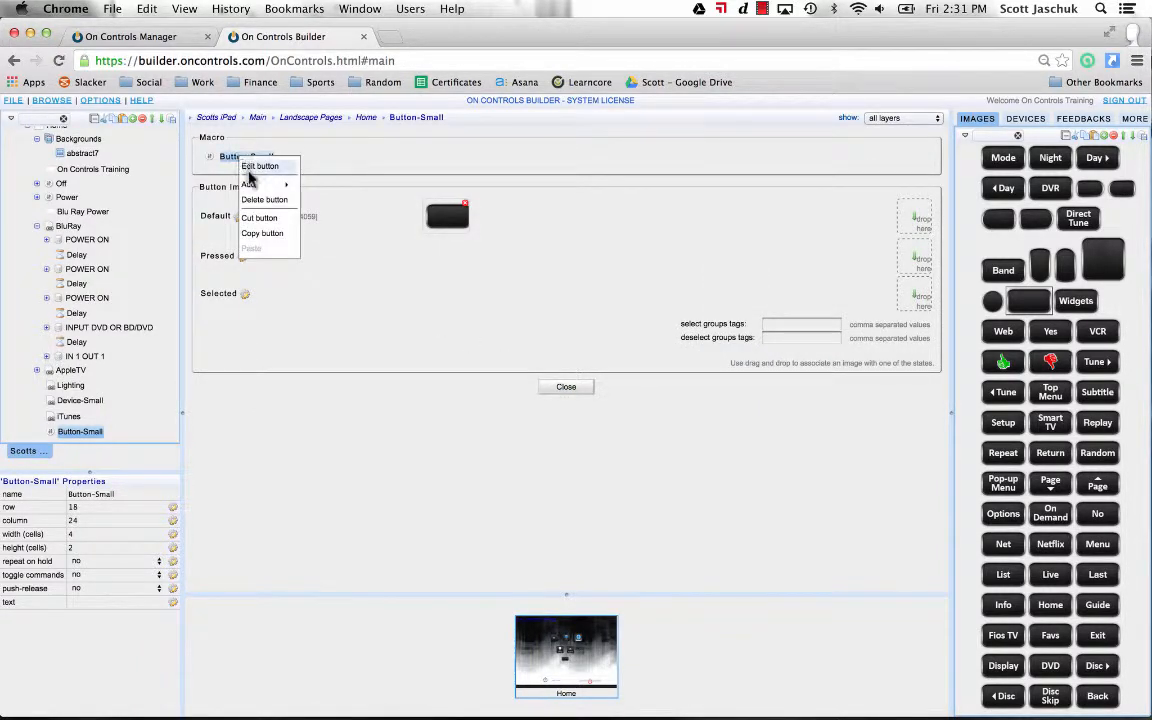
mouse_move(257, 187)
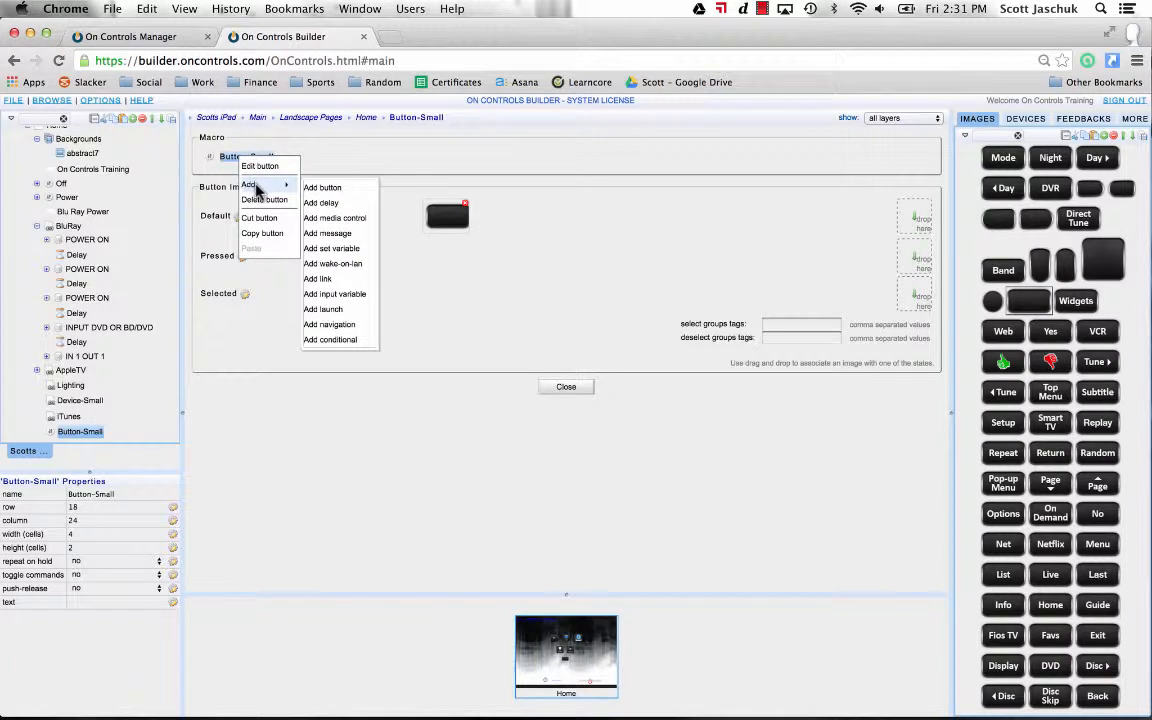
left_click(340, 249)
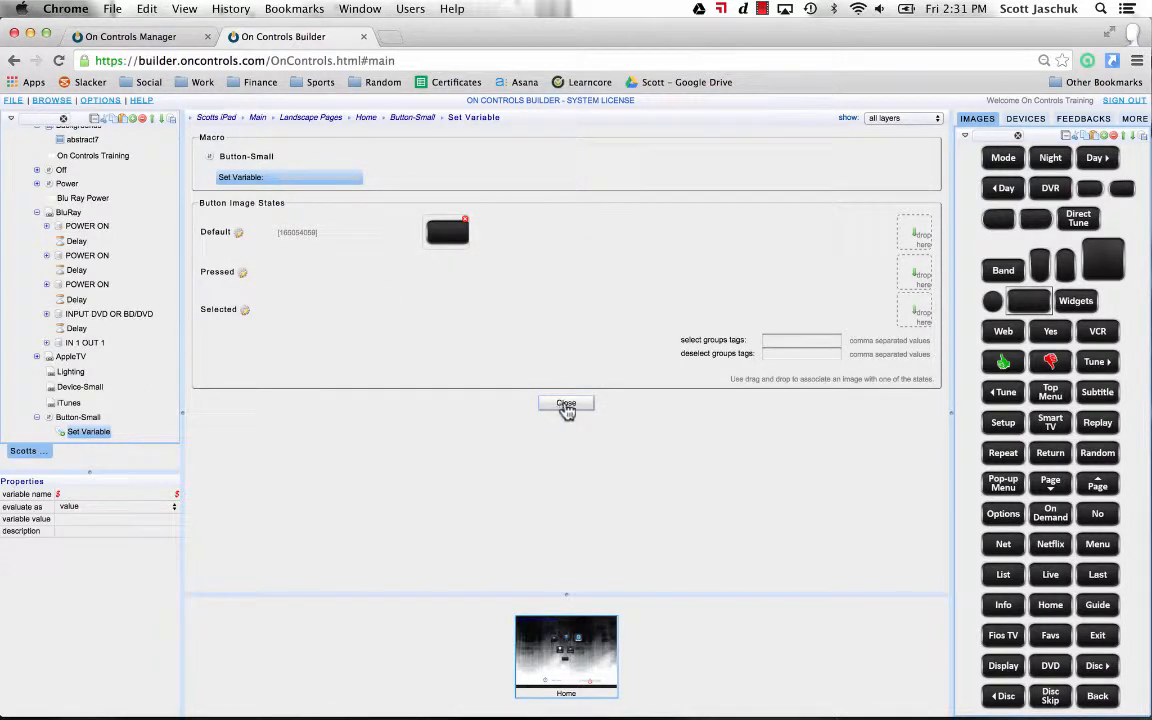
left_click(565, 403)
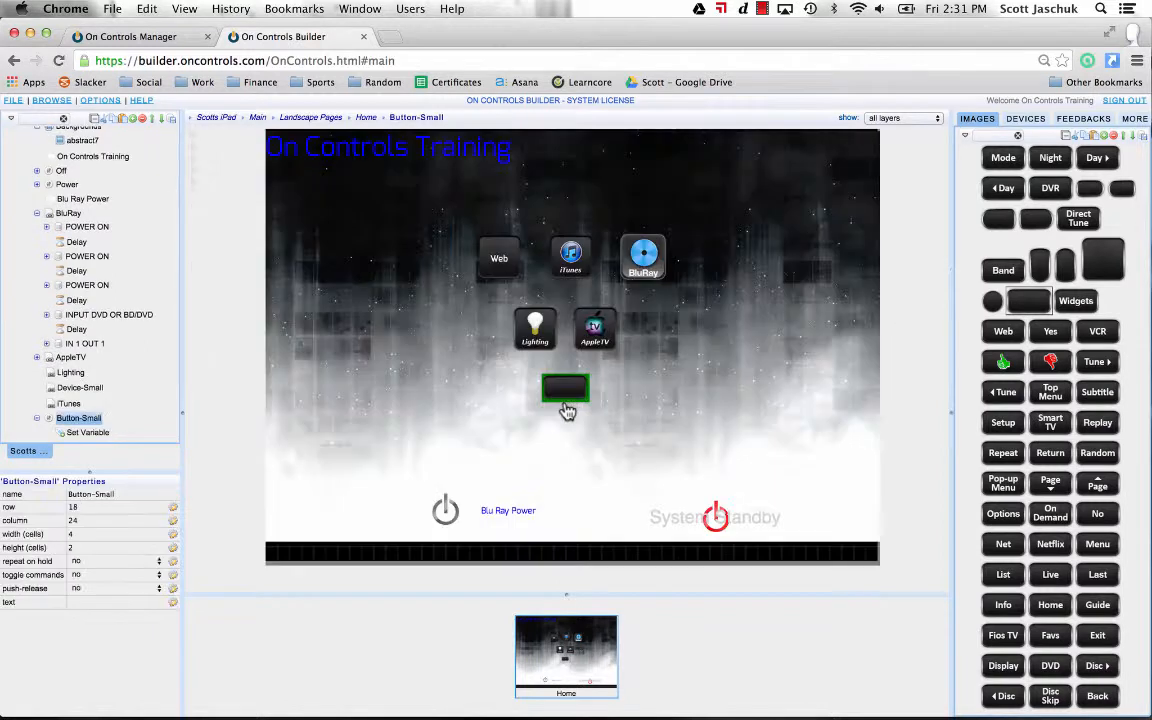
- Assign a variable named textcolor to the text color property of the On Controls Training label
left_click(358, 157)
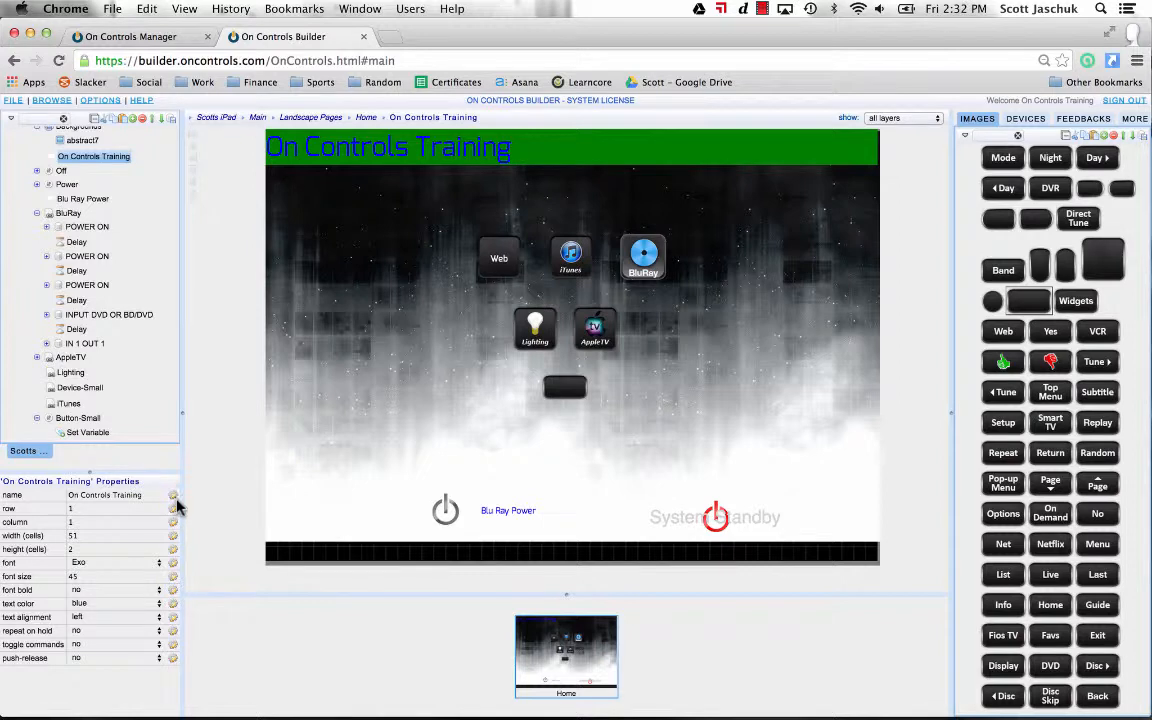
left_click(173, 605)
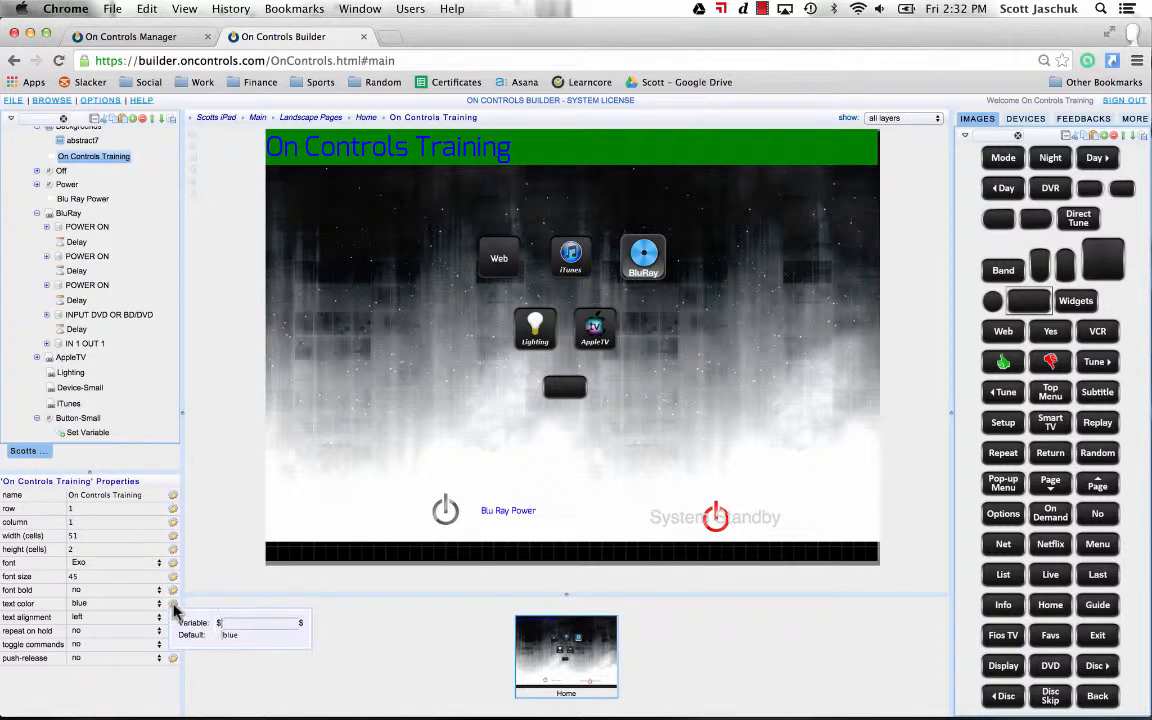
type("text")
type("color")
key("Return")
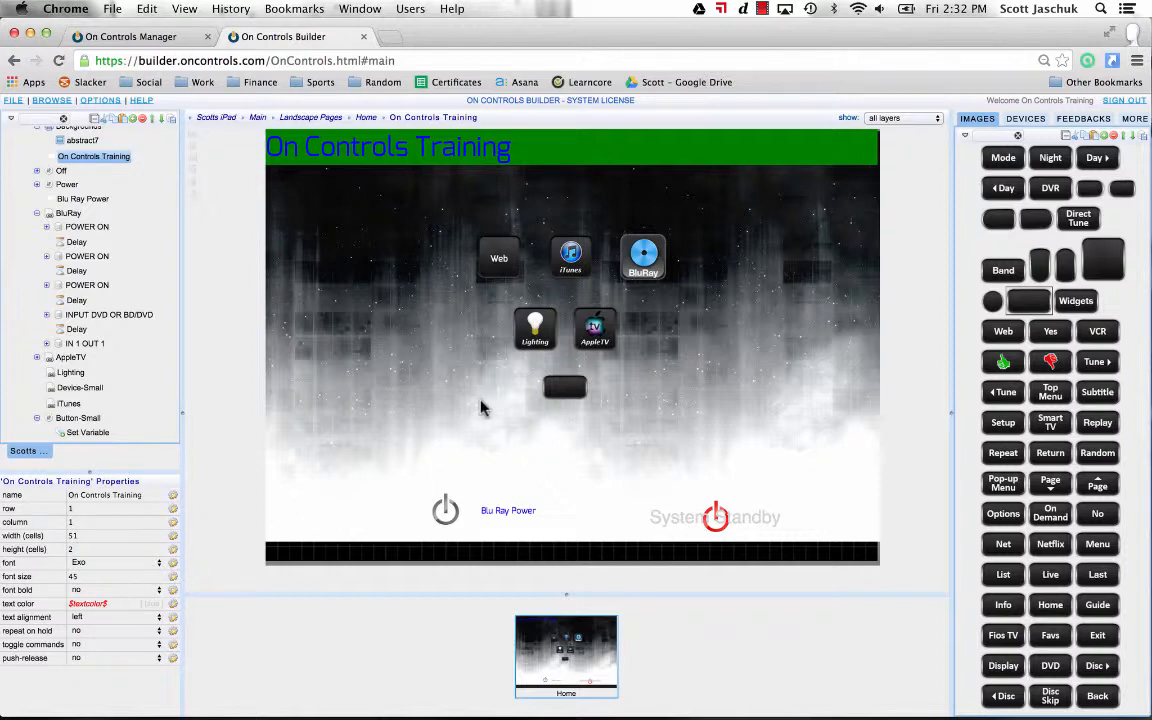
- Configure the blank button's Set Variable command to set textcolor to red, and return to the Home page
double_click(552, 390)
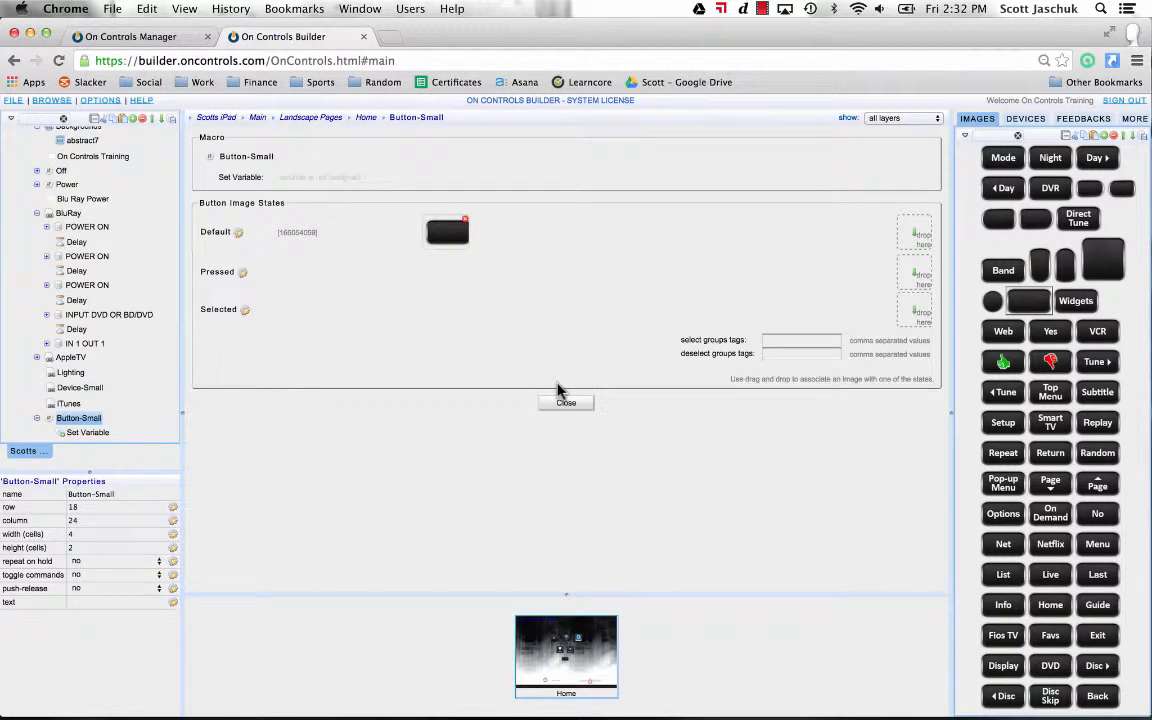
left_click(309, 178)
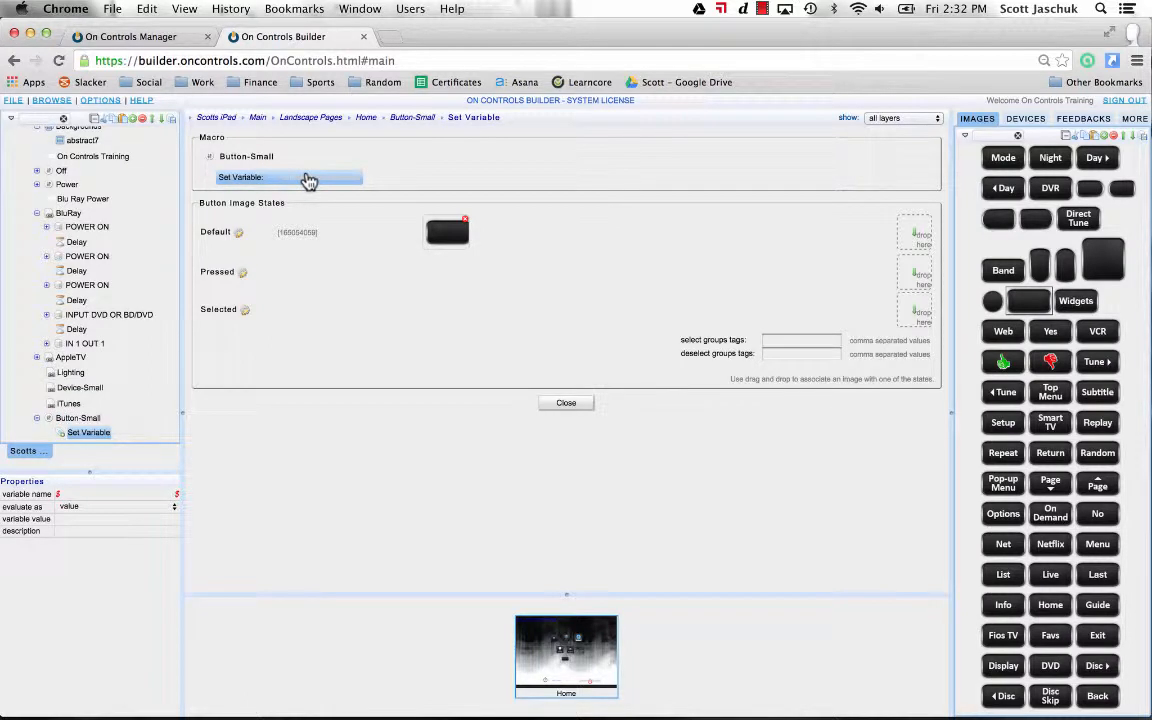
left_click(128, 492)
type("text")
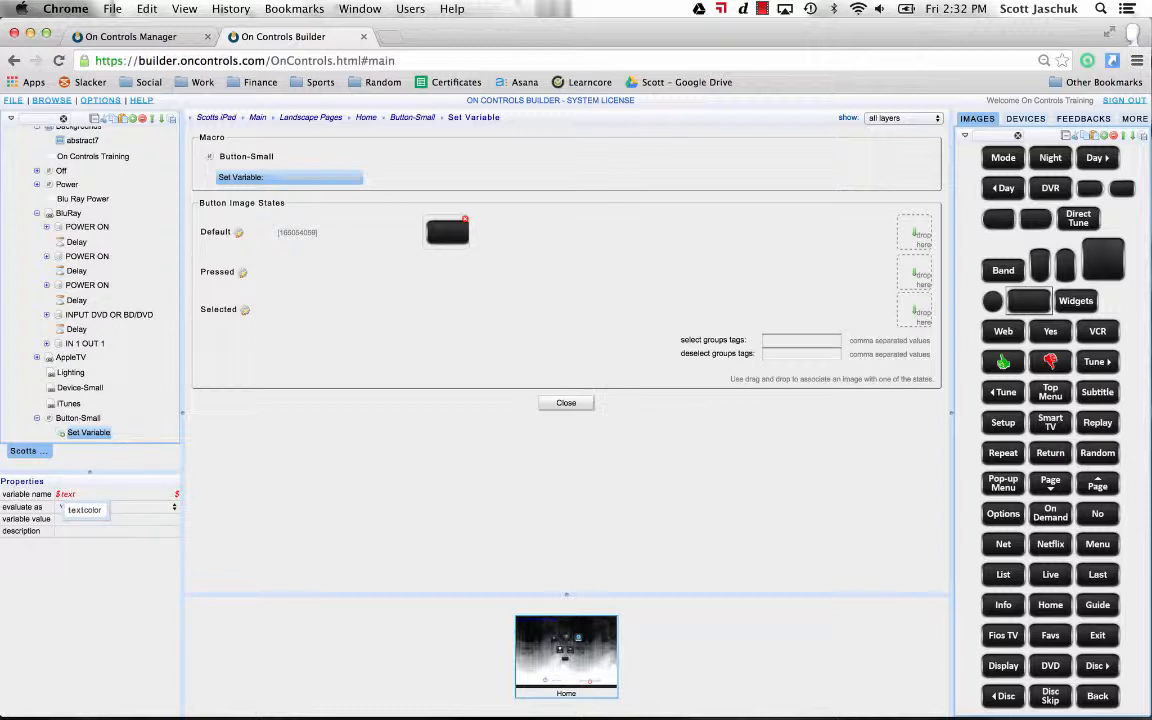
key("Down")
key("Return")
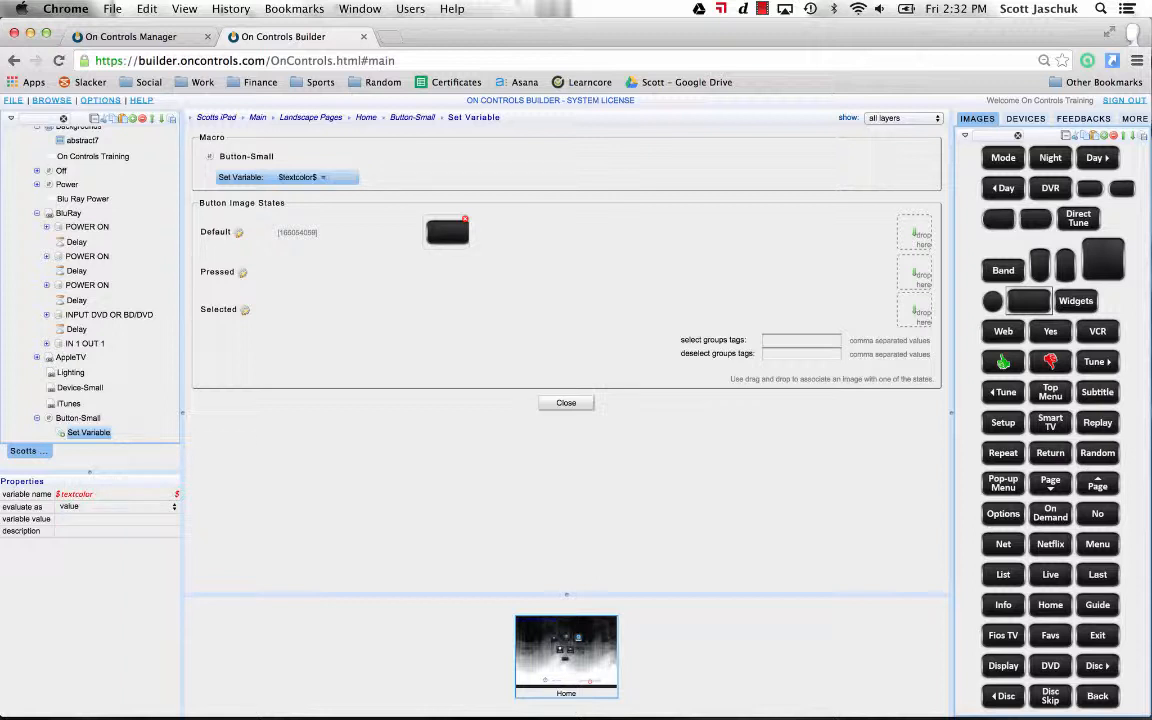
left_click(101, 518)
type("red")
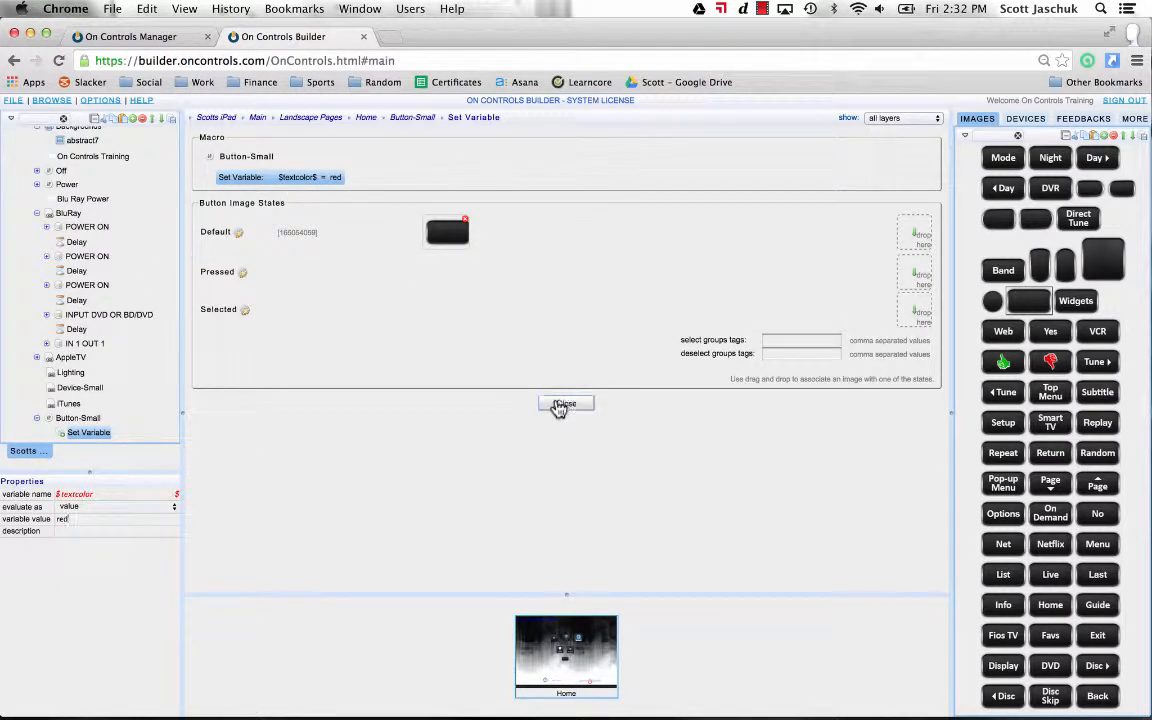
left_click(563, 404)
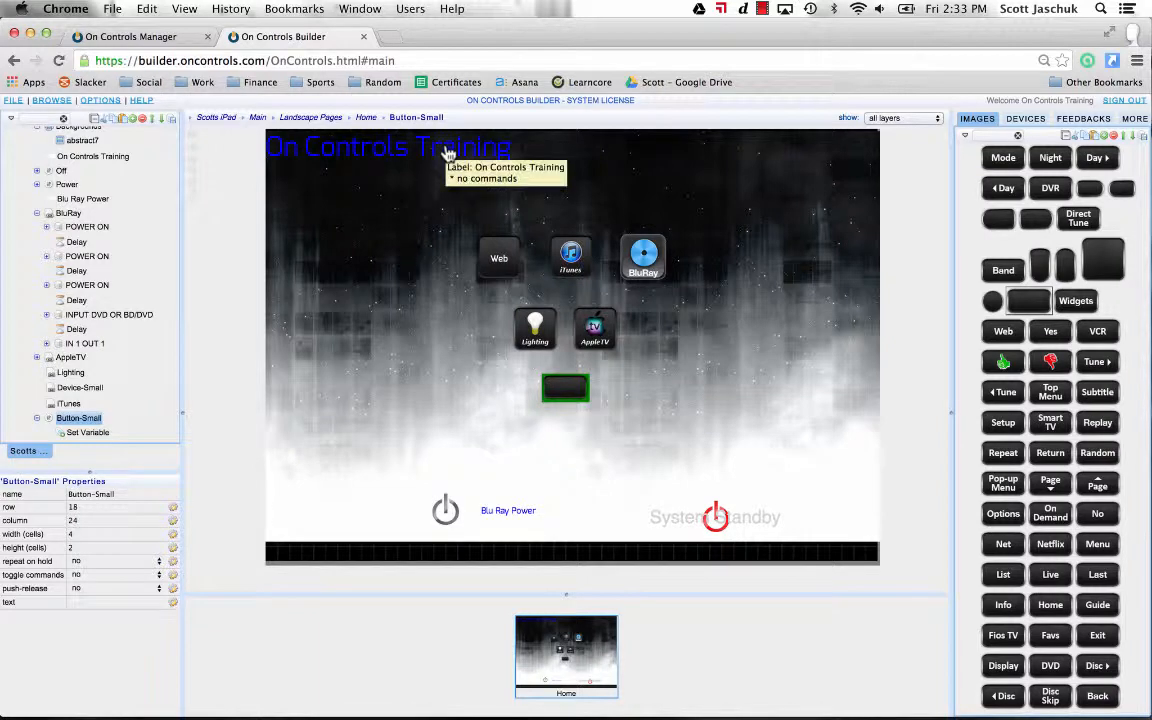
left_click(447, 378)
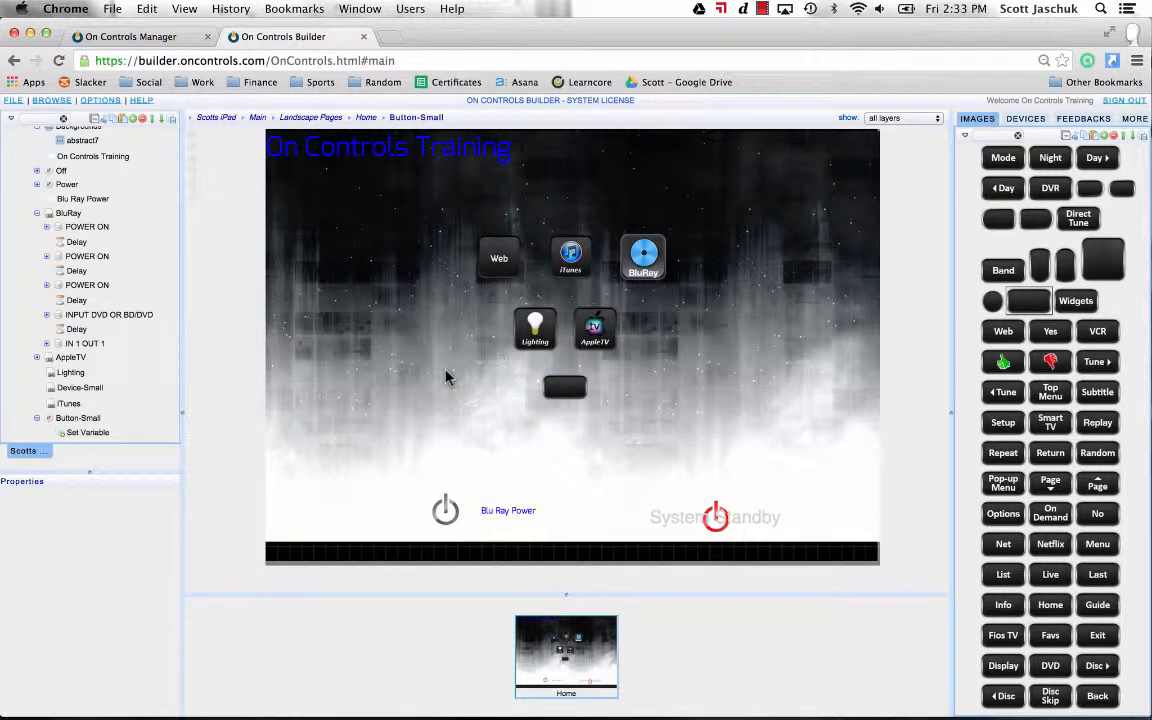
left_click(568, 397)
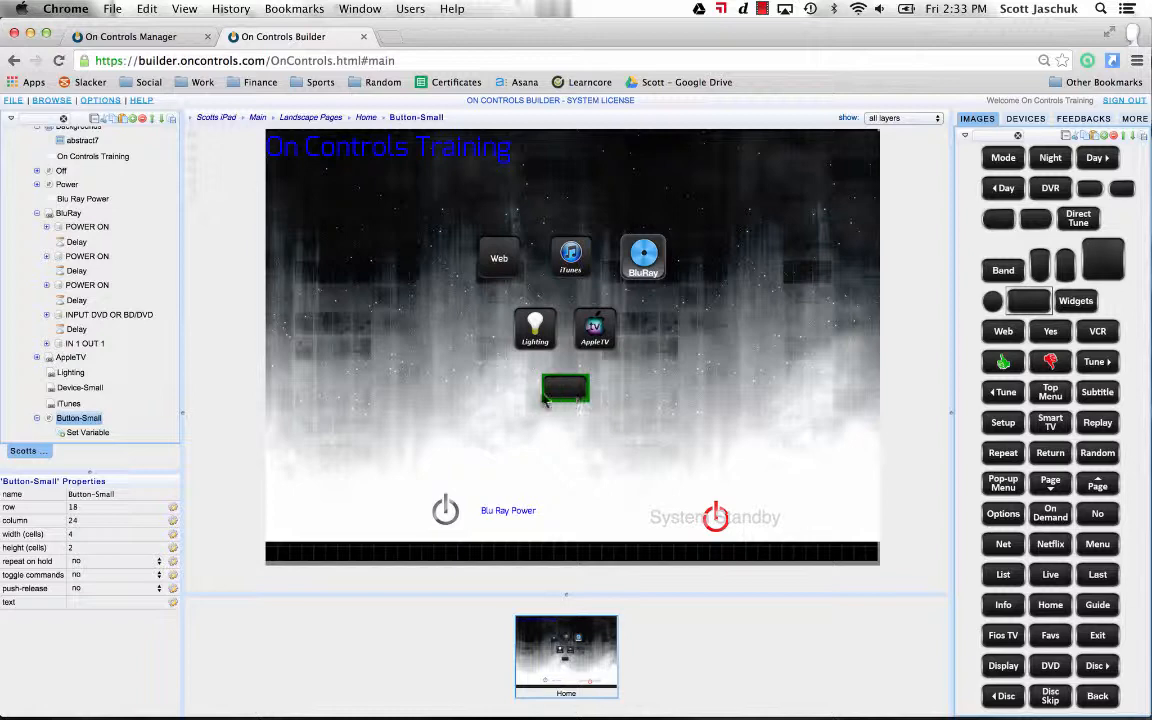
- Assign a variable named backgroundimage to the image id property of the abstract7 background
scroll(120, 234, "up", 2)
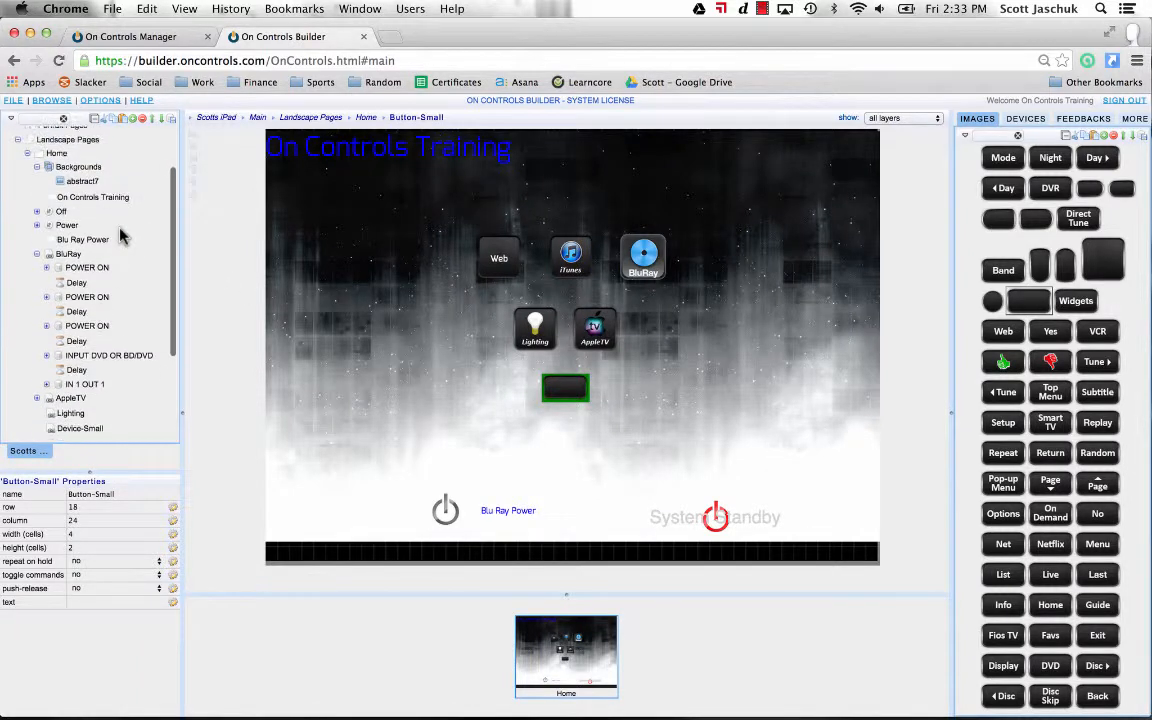
left_click(84, 182)
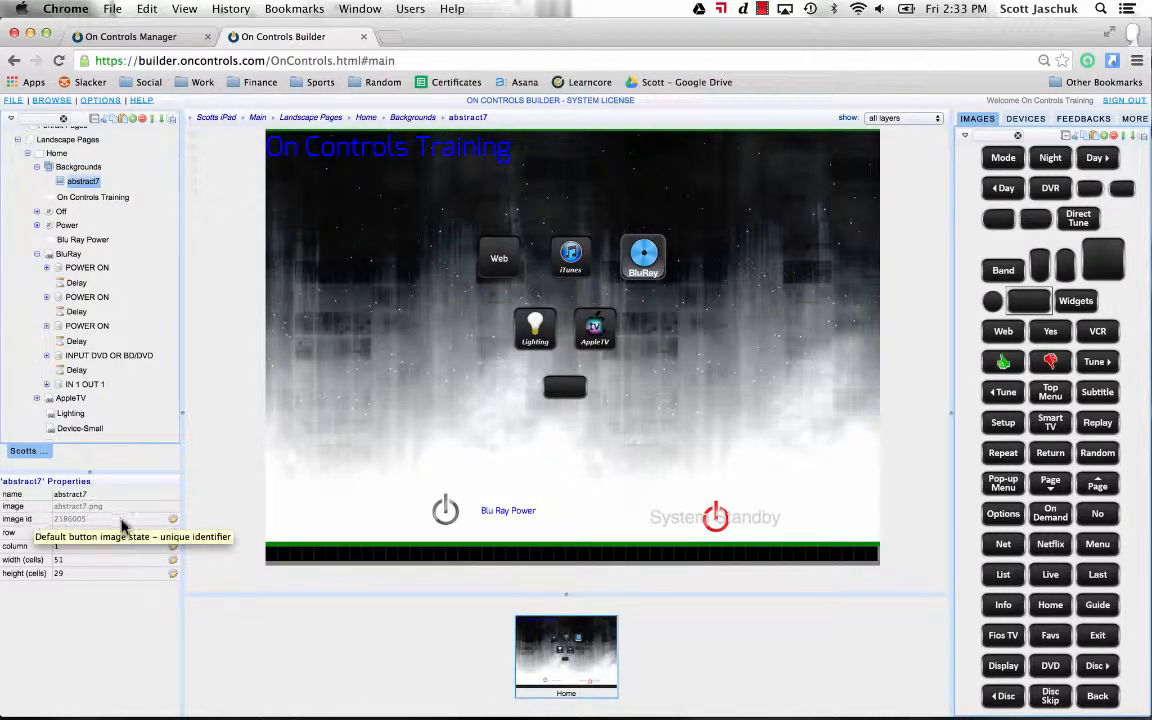
left_click(174, 522)
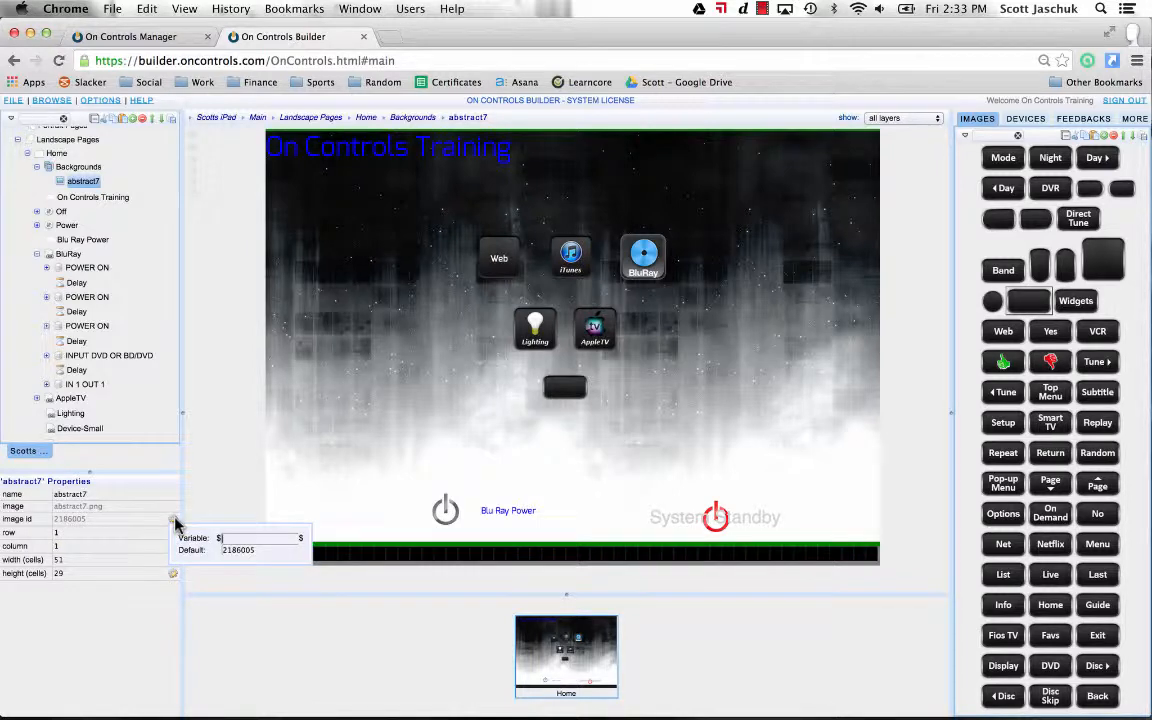
type("backgroundimage")
key("Return")
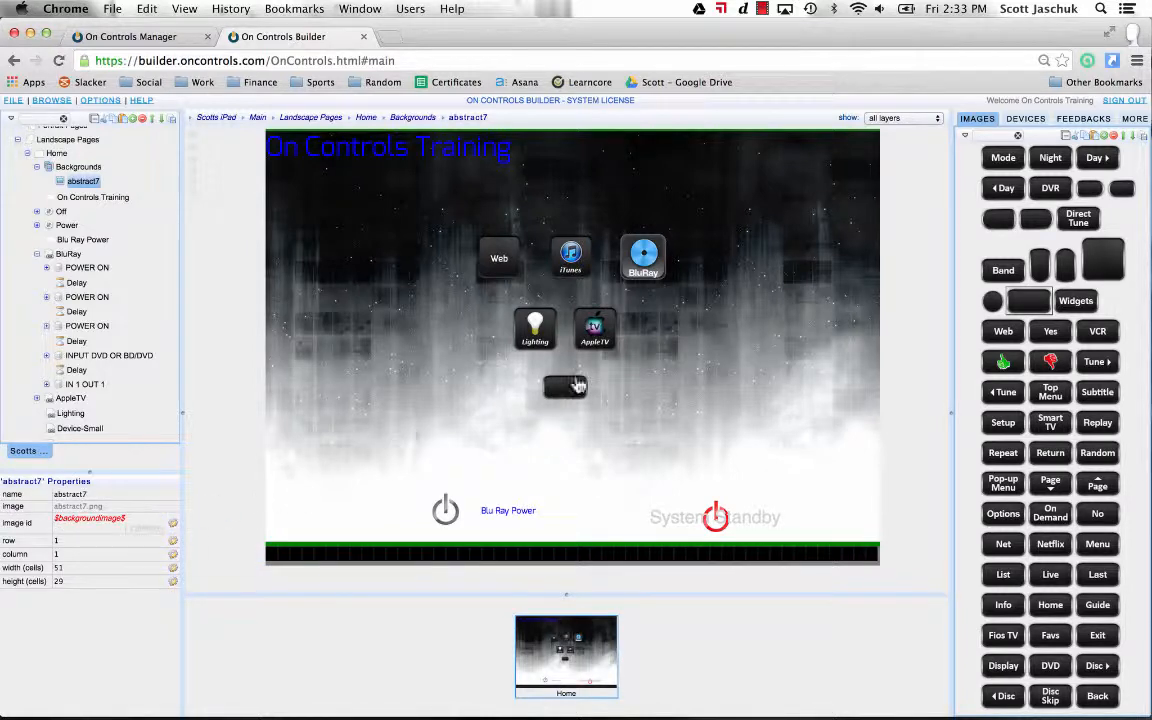
- Add a second set variable command to the blank button's macro, using the backgroundimage variable
double_click(566, 391)
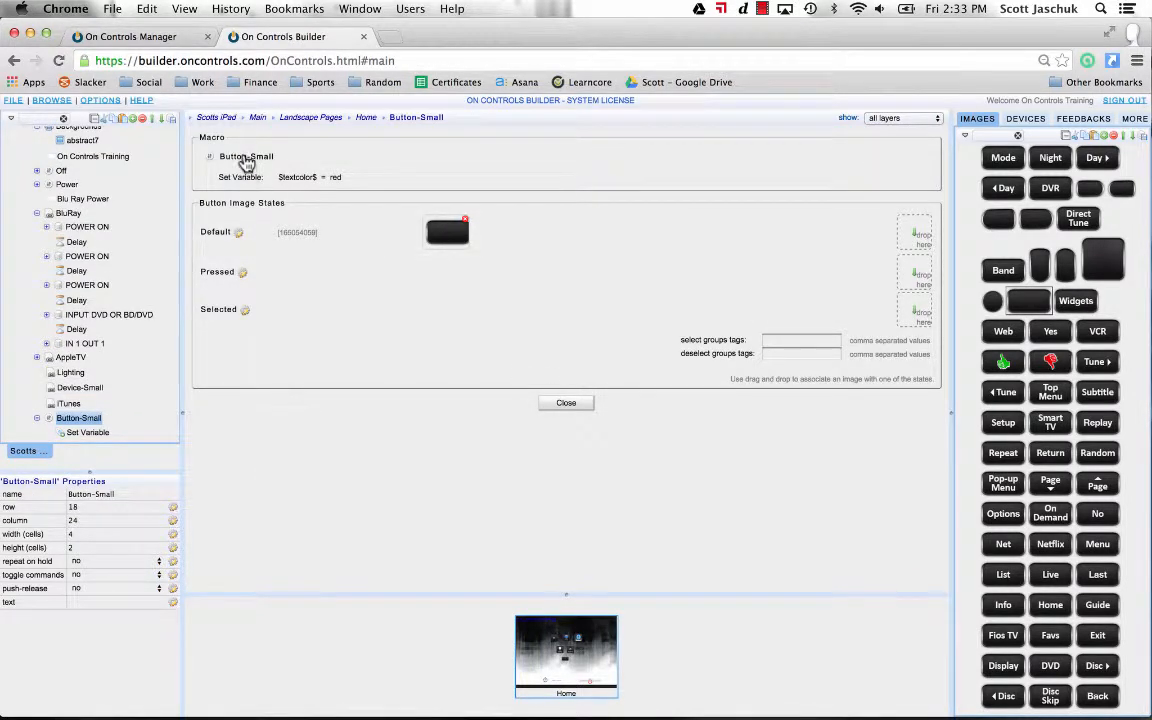
right_click(244, 160)
mouse_move(245, 181)
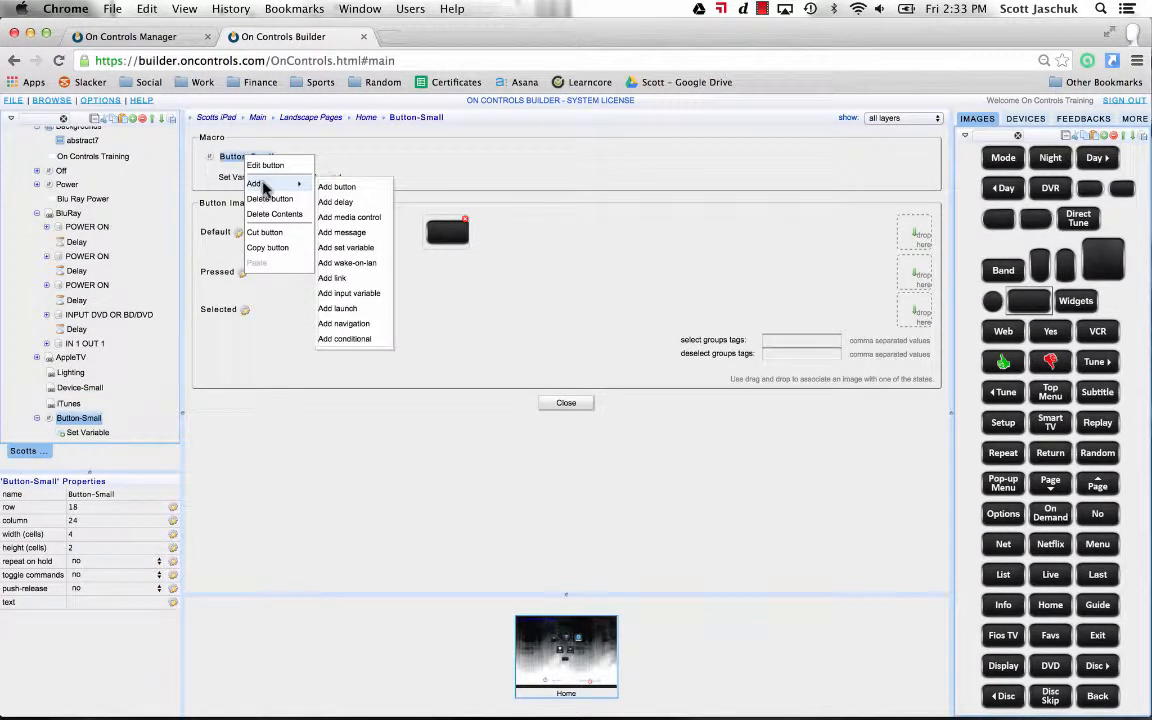
left_click(342, 248)
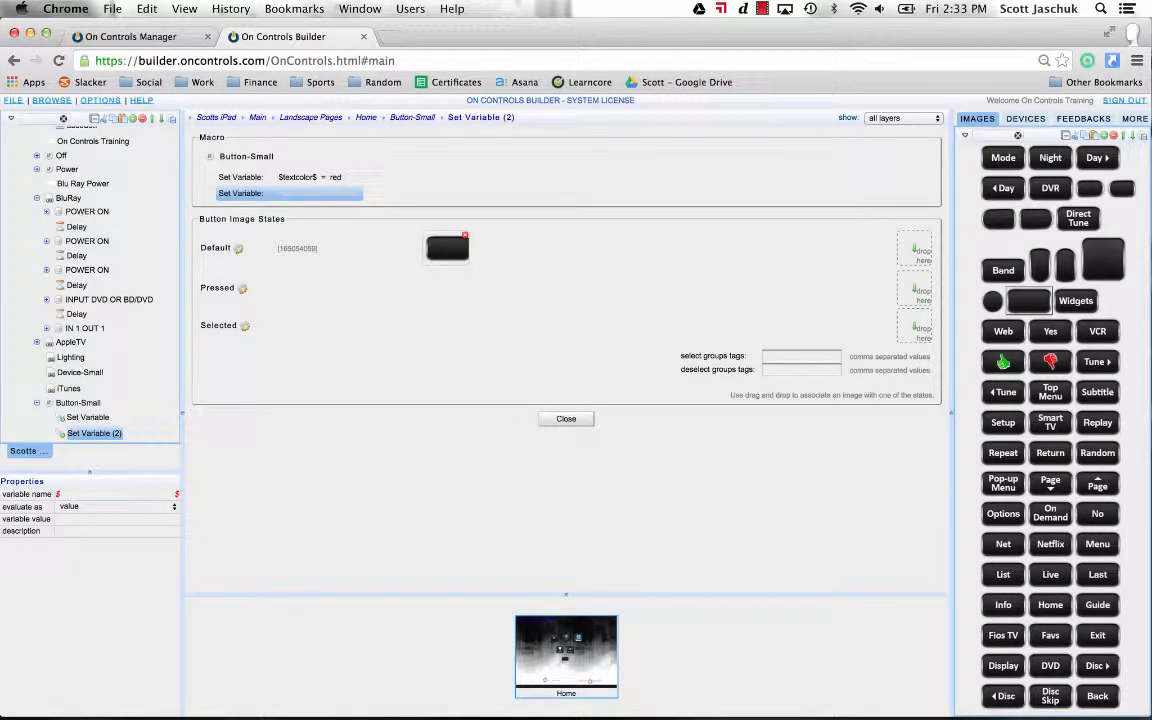
type("$backgrou")
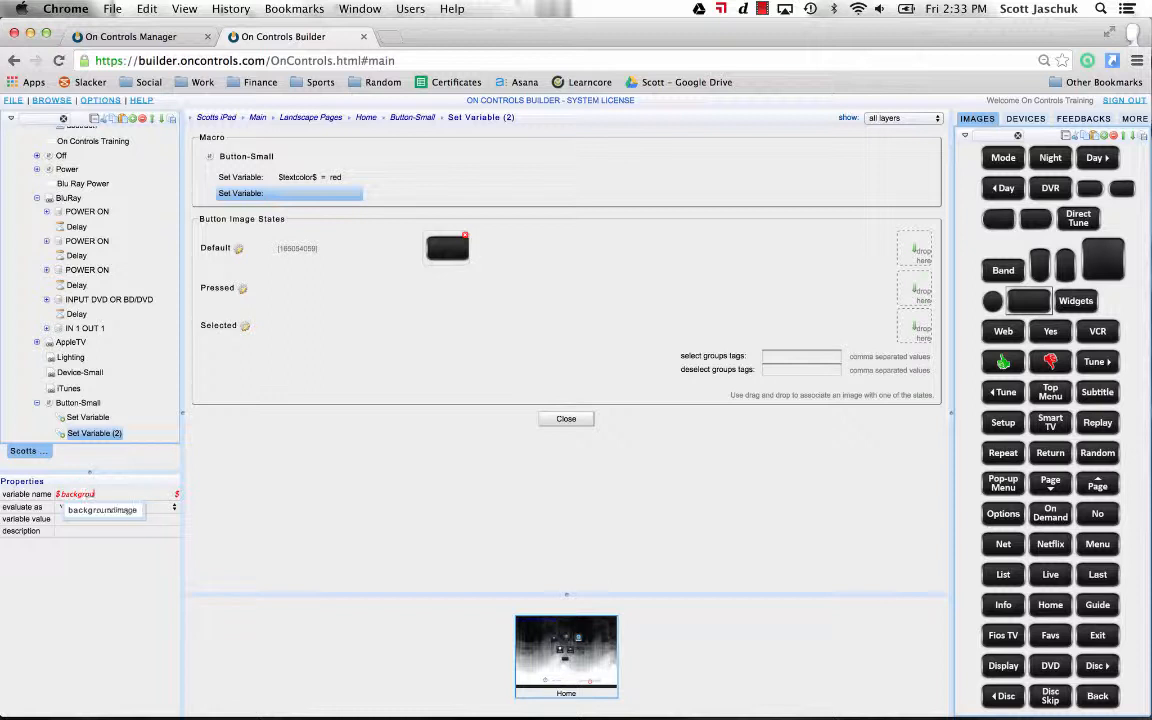
key("Down")
key("Return")
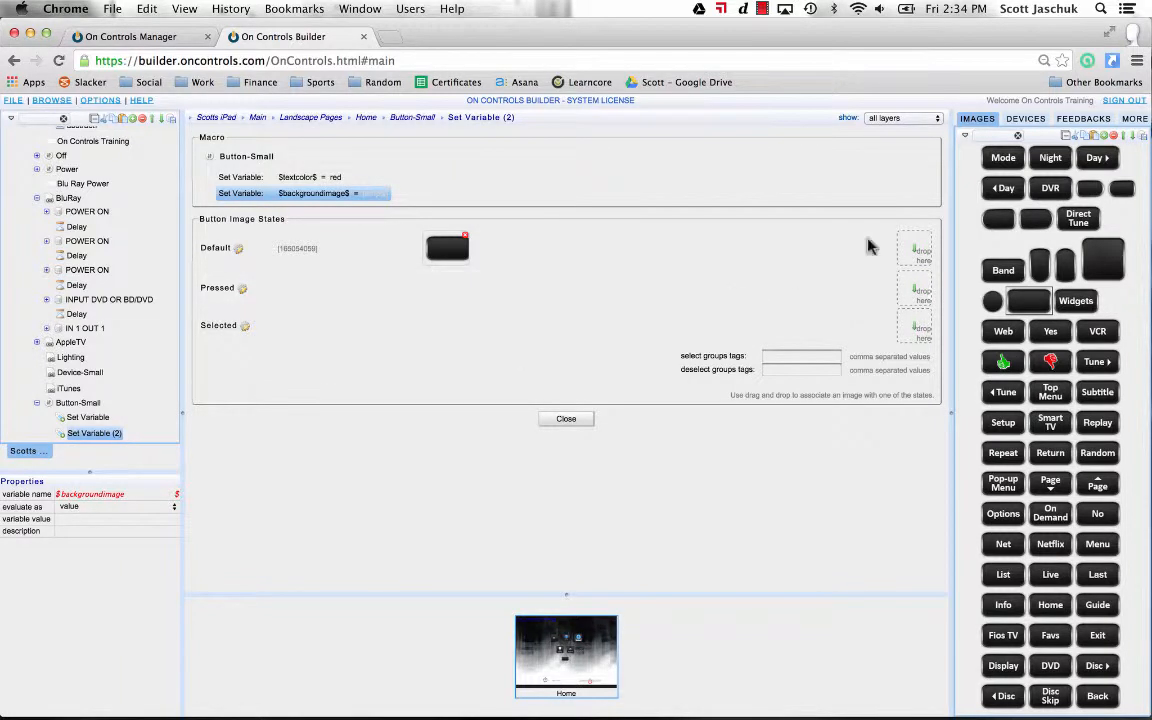
- Use the teal starry abstract1.png image from Backgrounds - Landscape as the backgroundimage variable's value, and return to the Home page
left_click(1067, 138)
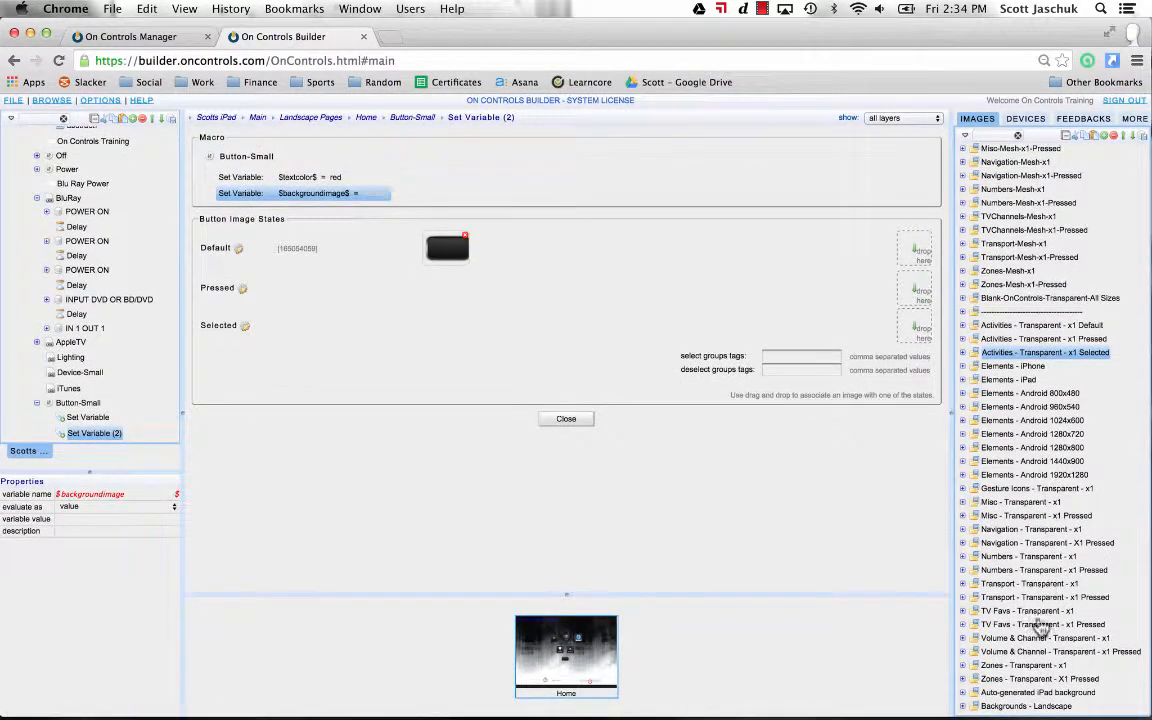
left_click(1010, 706)
scroll(1012, 690, "down", 10)
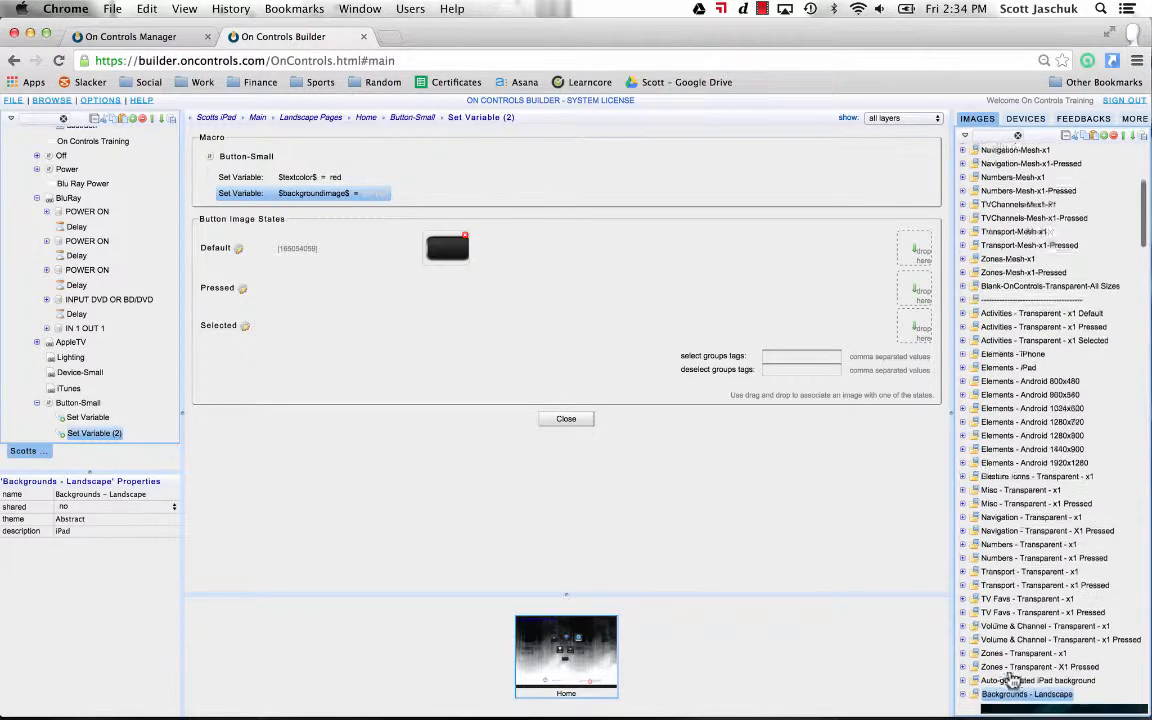
scroll(1010, 672, "down", 2)
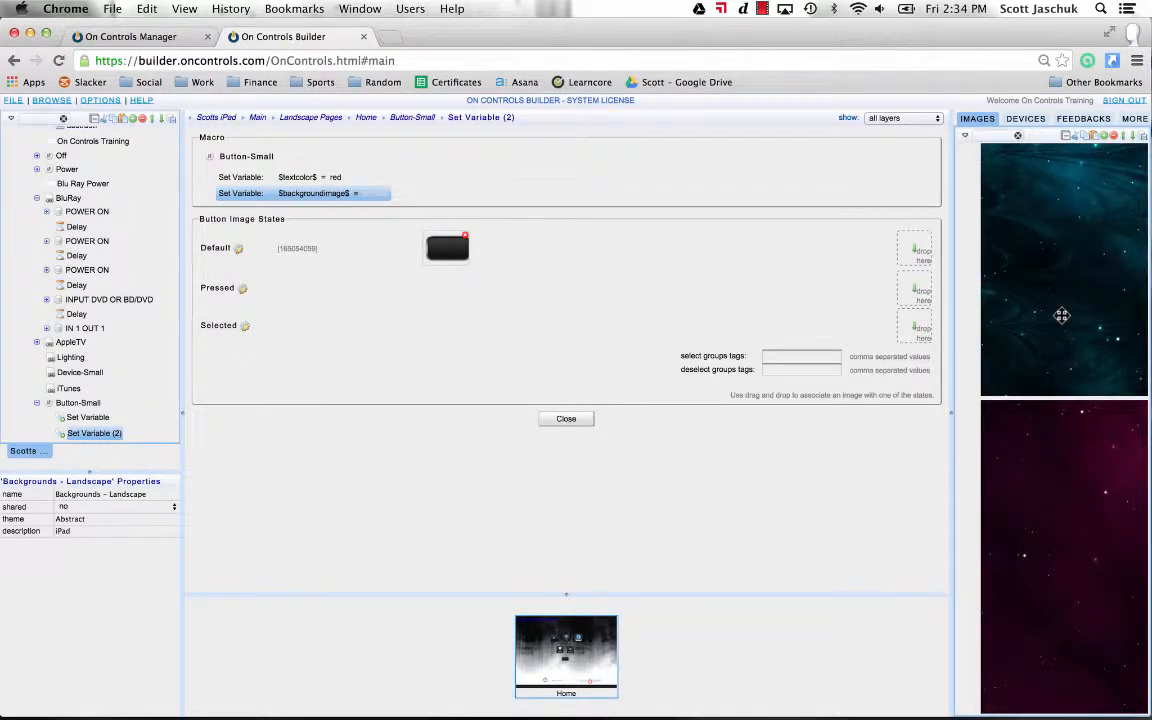
left_click_drag(1062, 316, 357, 205)
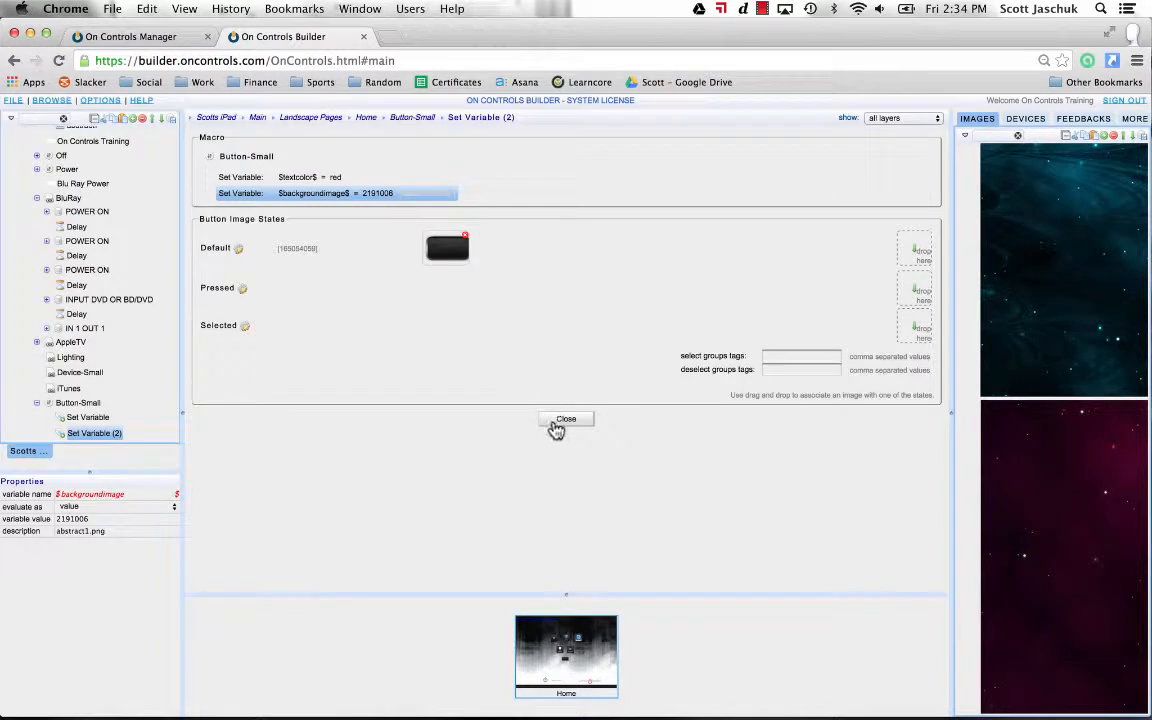
left_click(556, 424)
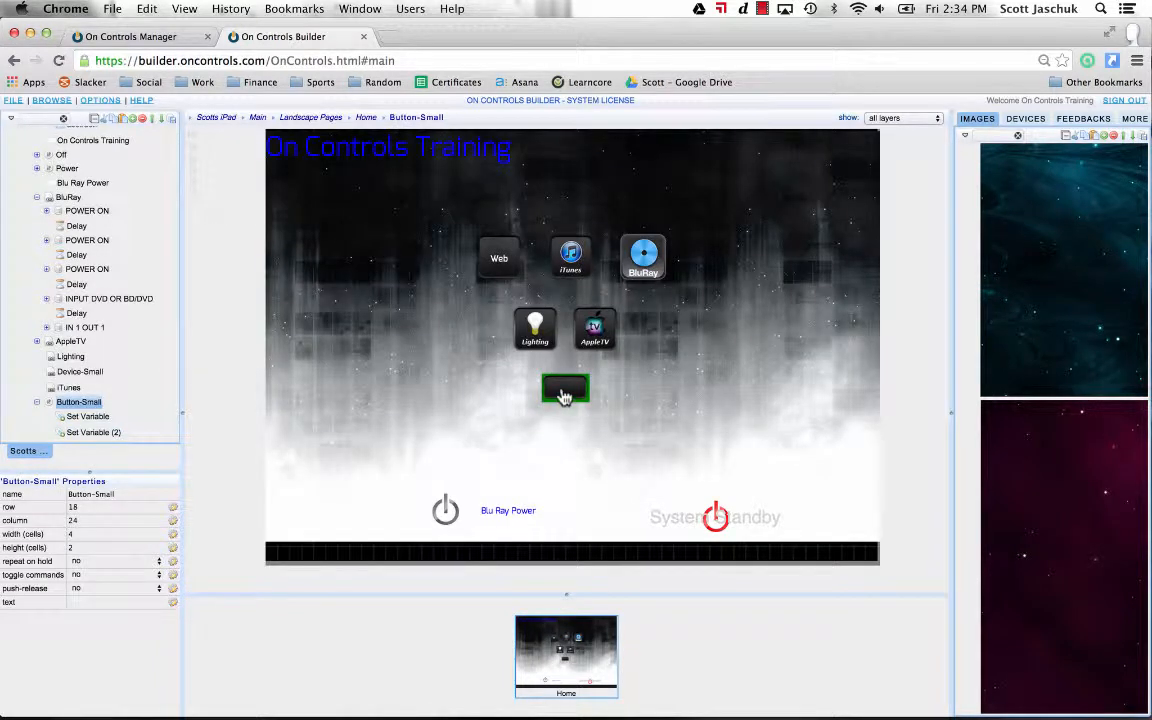